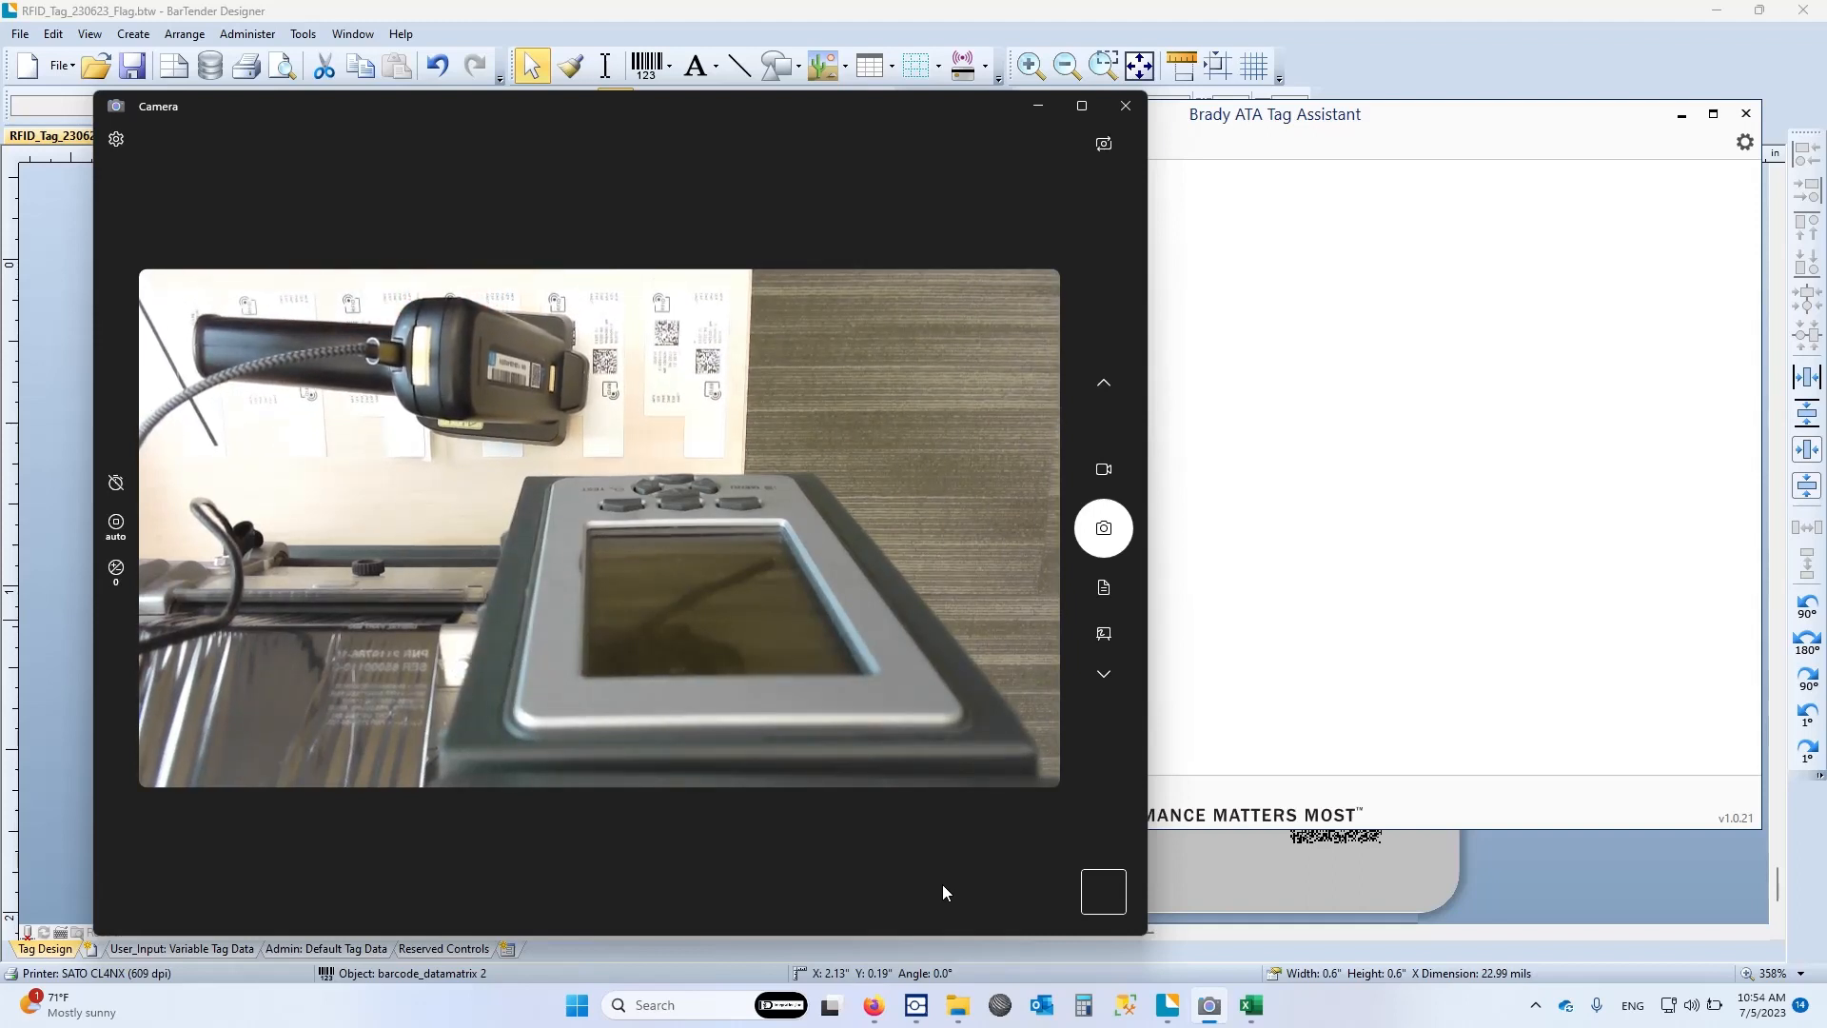
Narrow the Camera window and move the Brady ATA Tag Assistant window over so both the live view and the assistant are visible
{"action": "left_click", "coordinate": [1390, 240]}
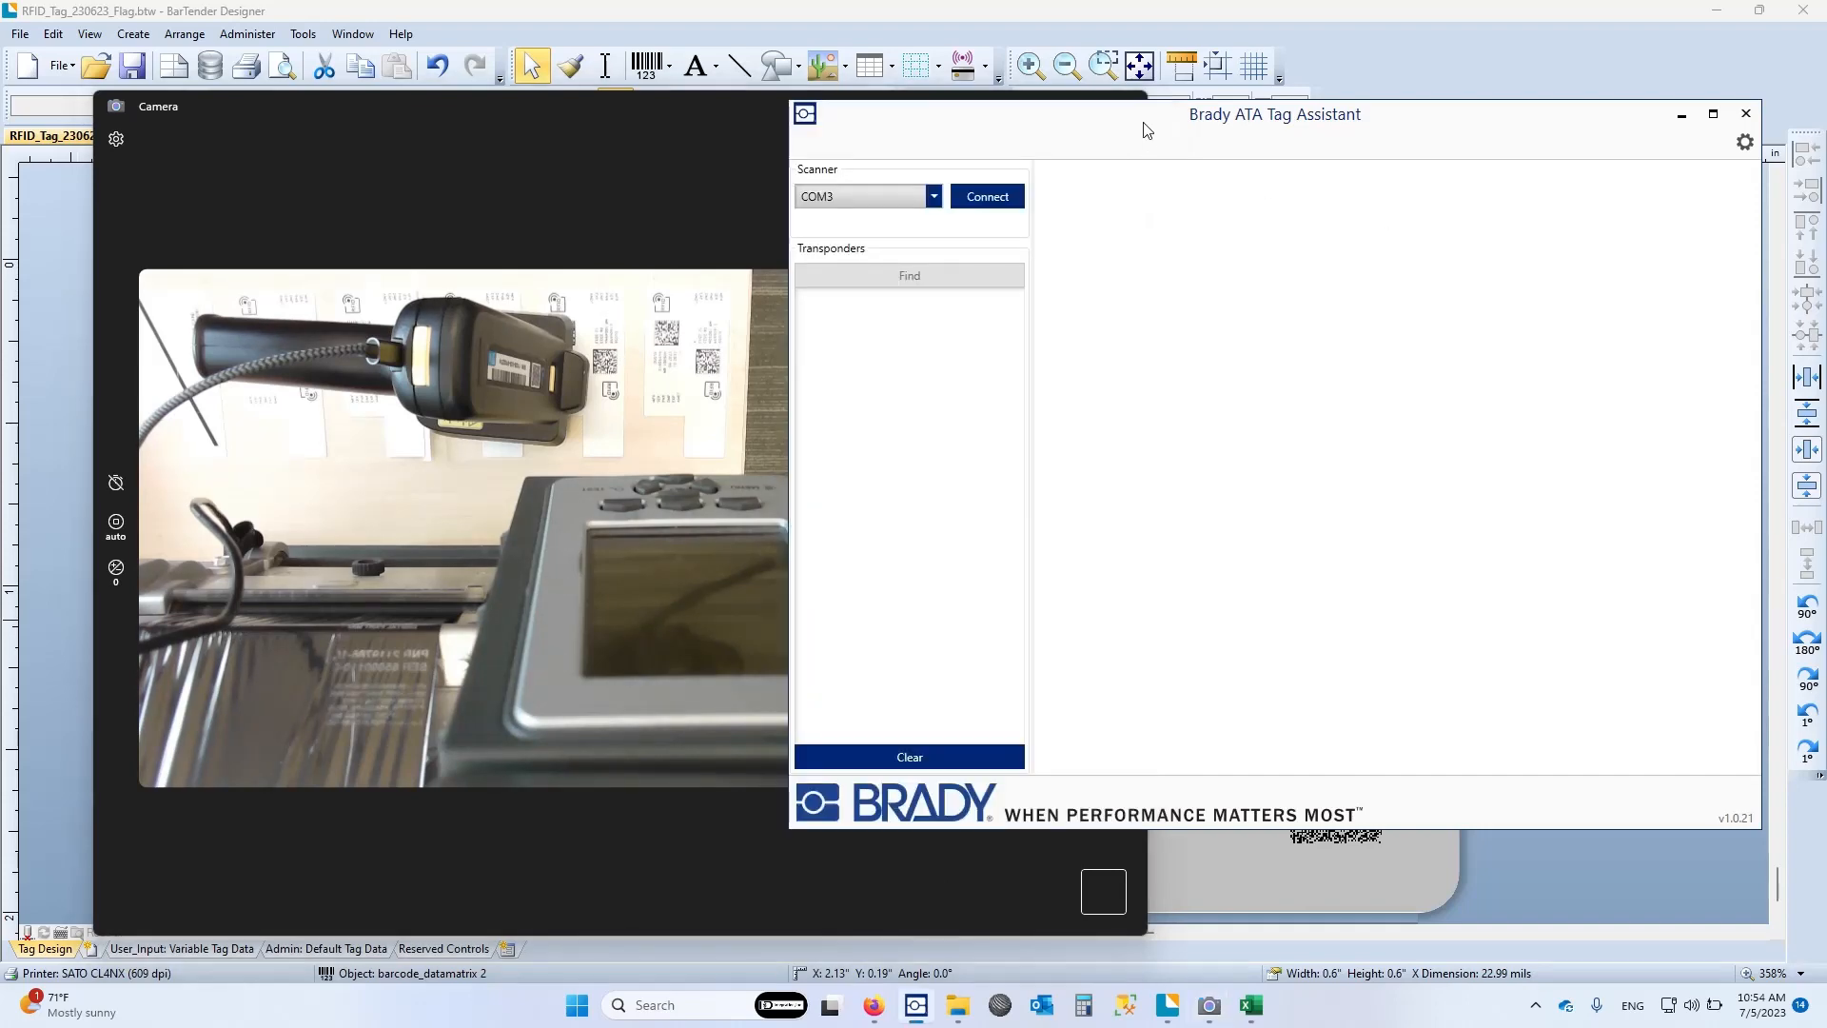
{"action": "left_click", "coordinate": [626, 754]}
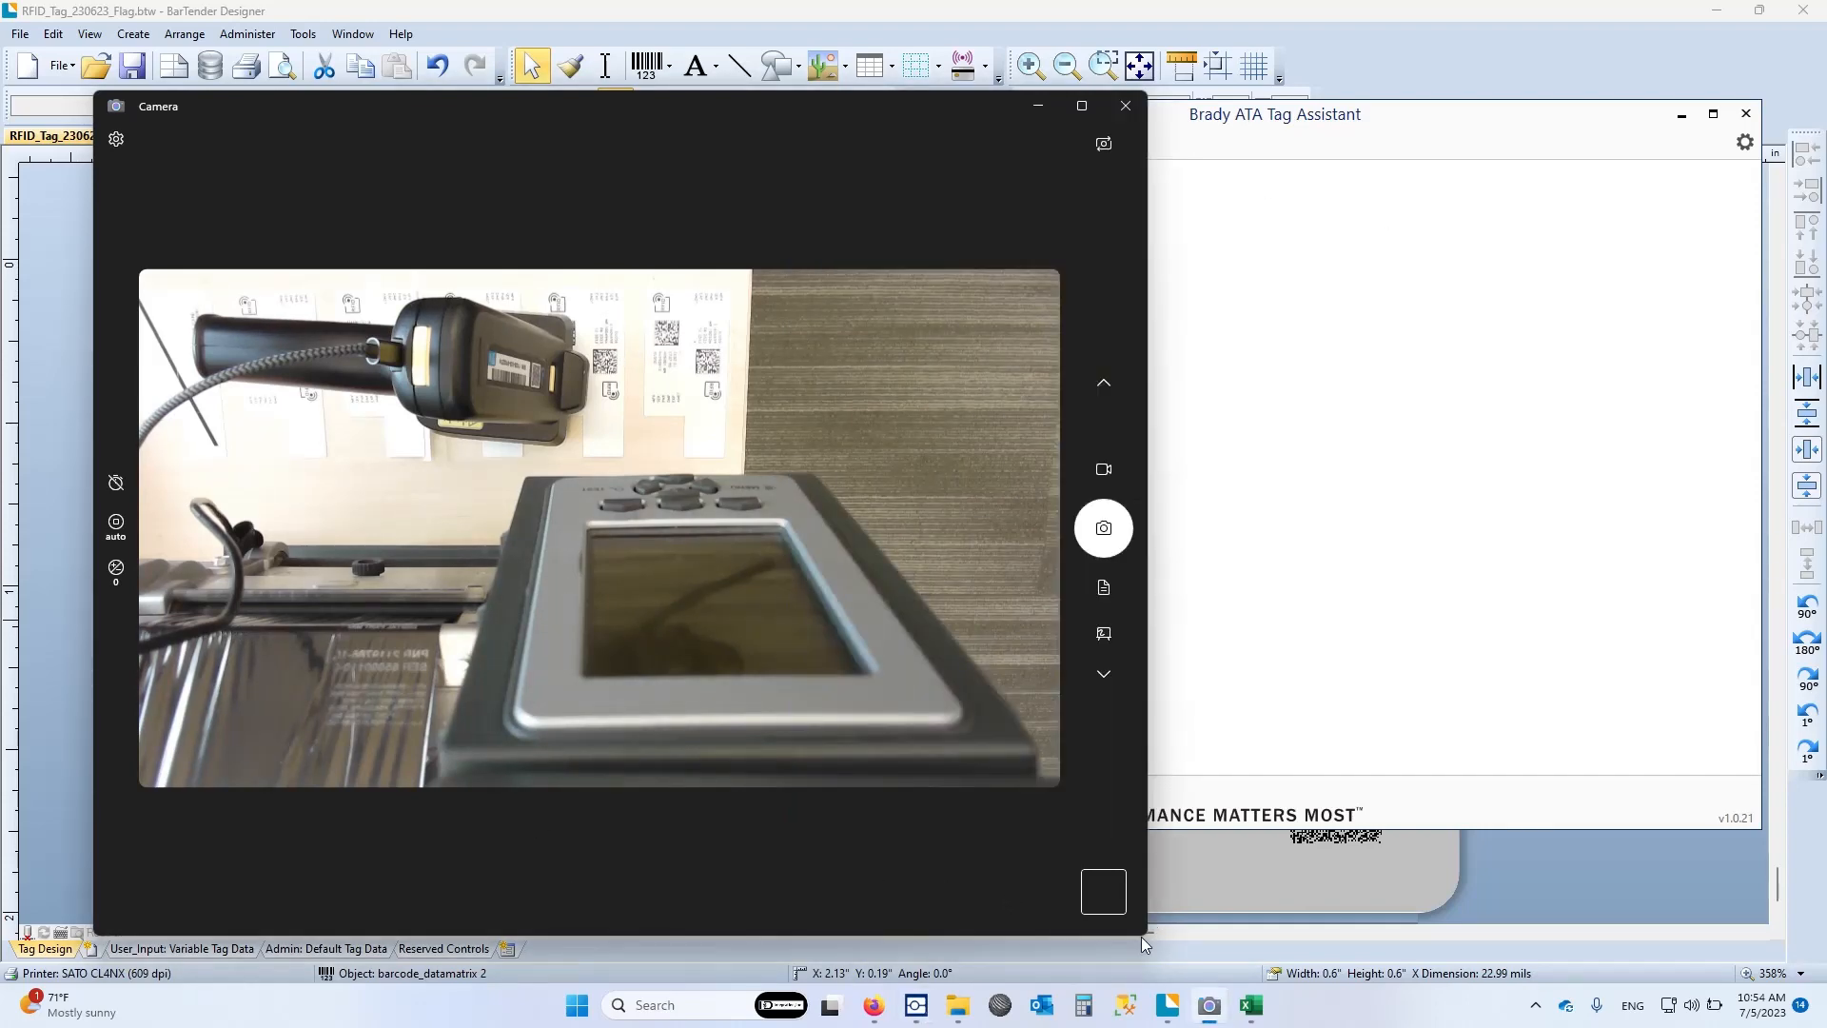
{"action": "left_click_drag", "start_coordinate": [1142, 937], "coordinate": [872, 922]}
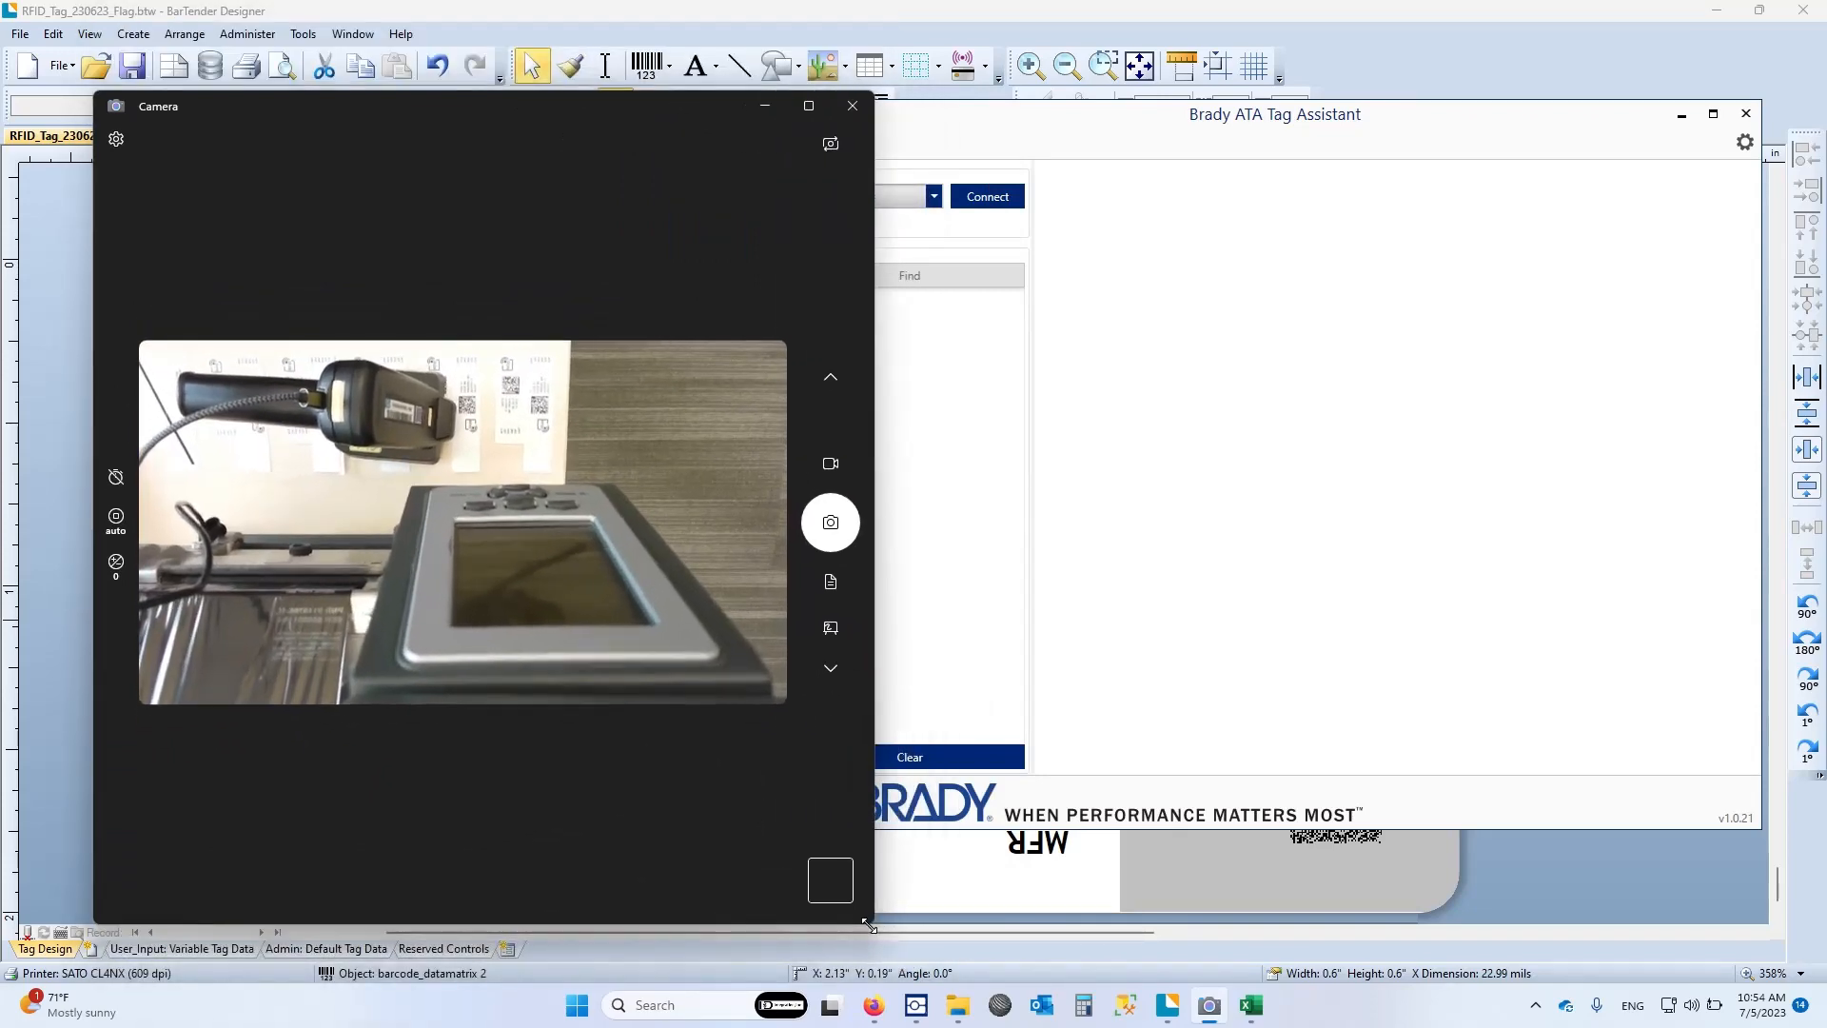
{"action": "left_click", "coordinate": [1166, 519]}
{"action": "left_click_drag", "start_coordinate": [949, 126], "coordinate": [733, 121]}
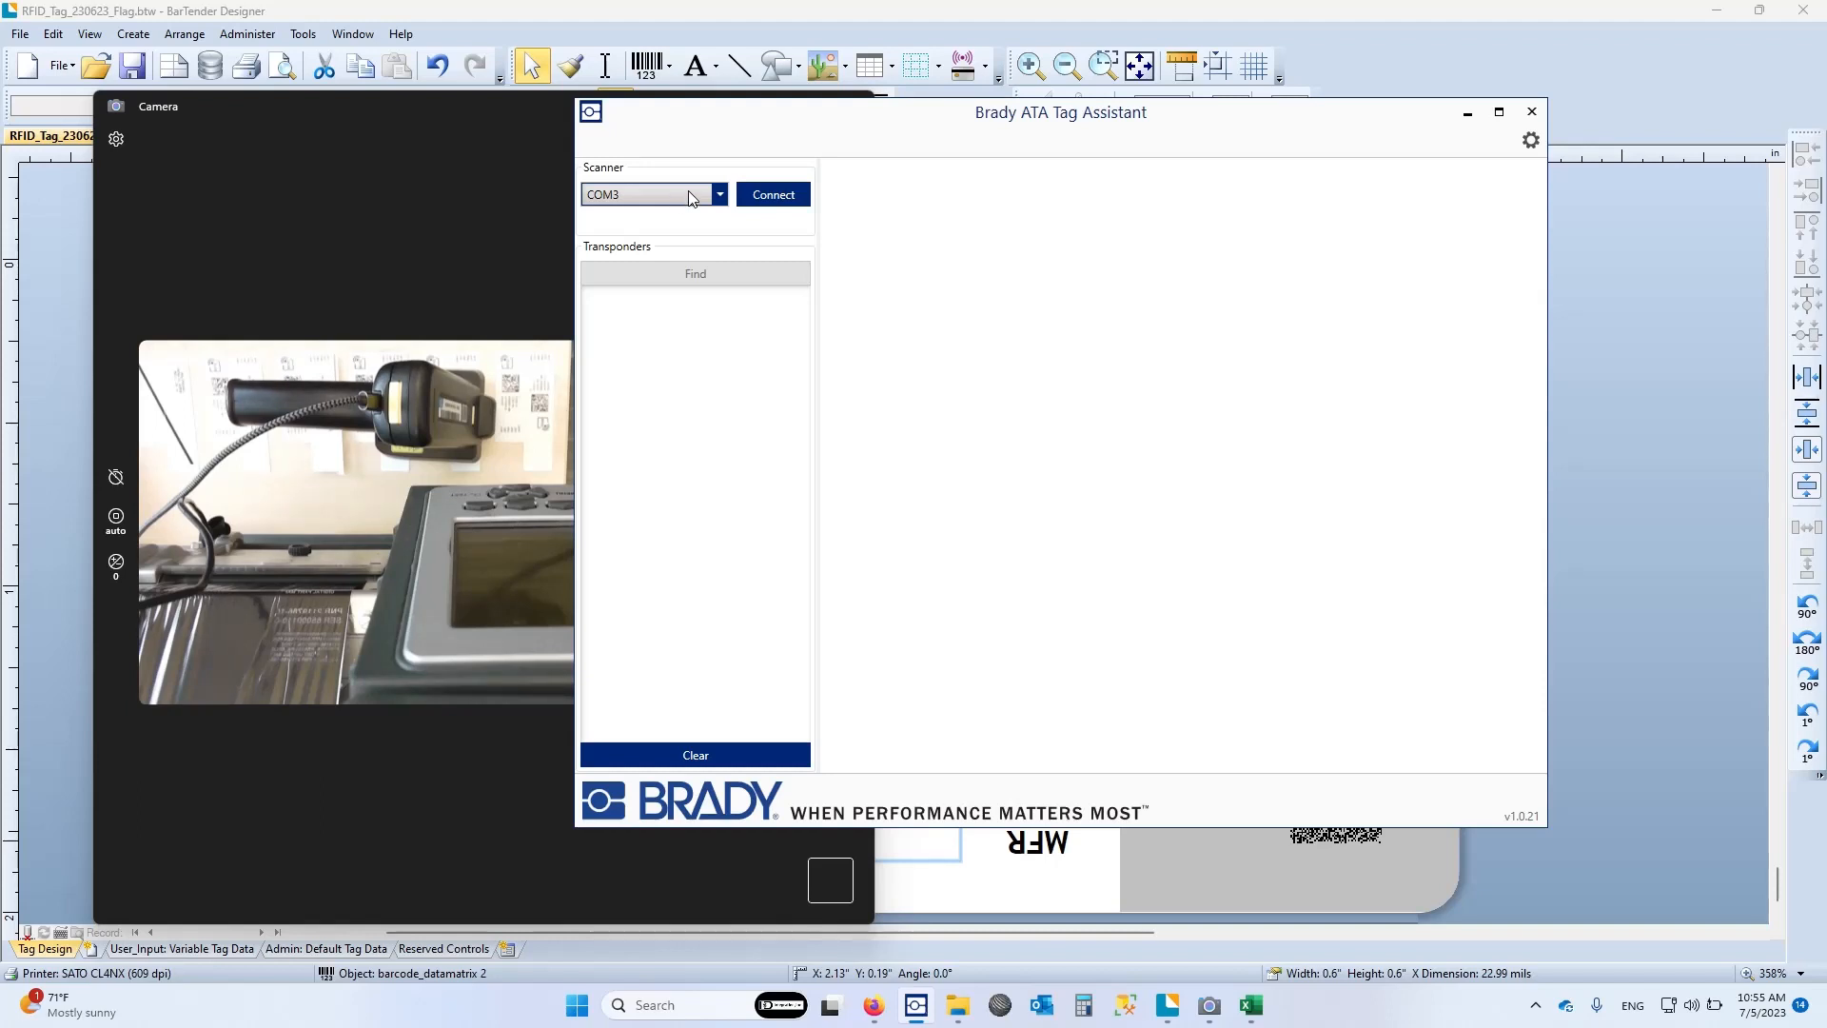
Connect the scanner on COM3 and find the transponders in range
{"action": "left_click", "coordinate": [718, 194]}
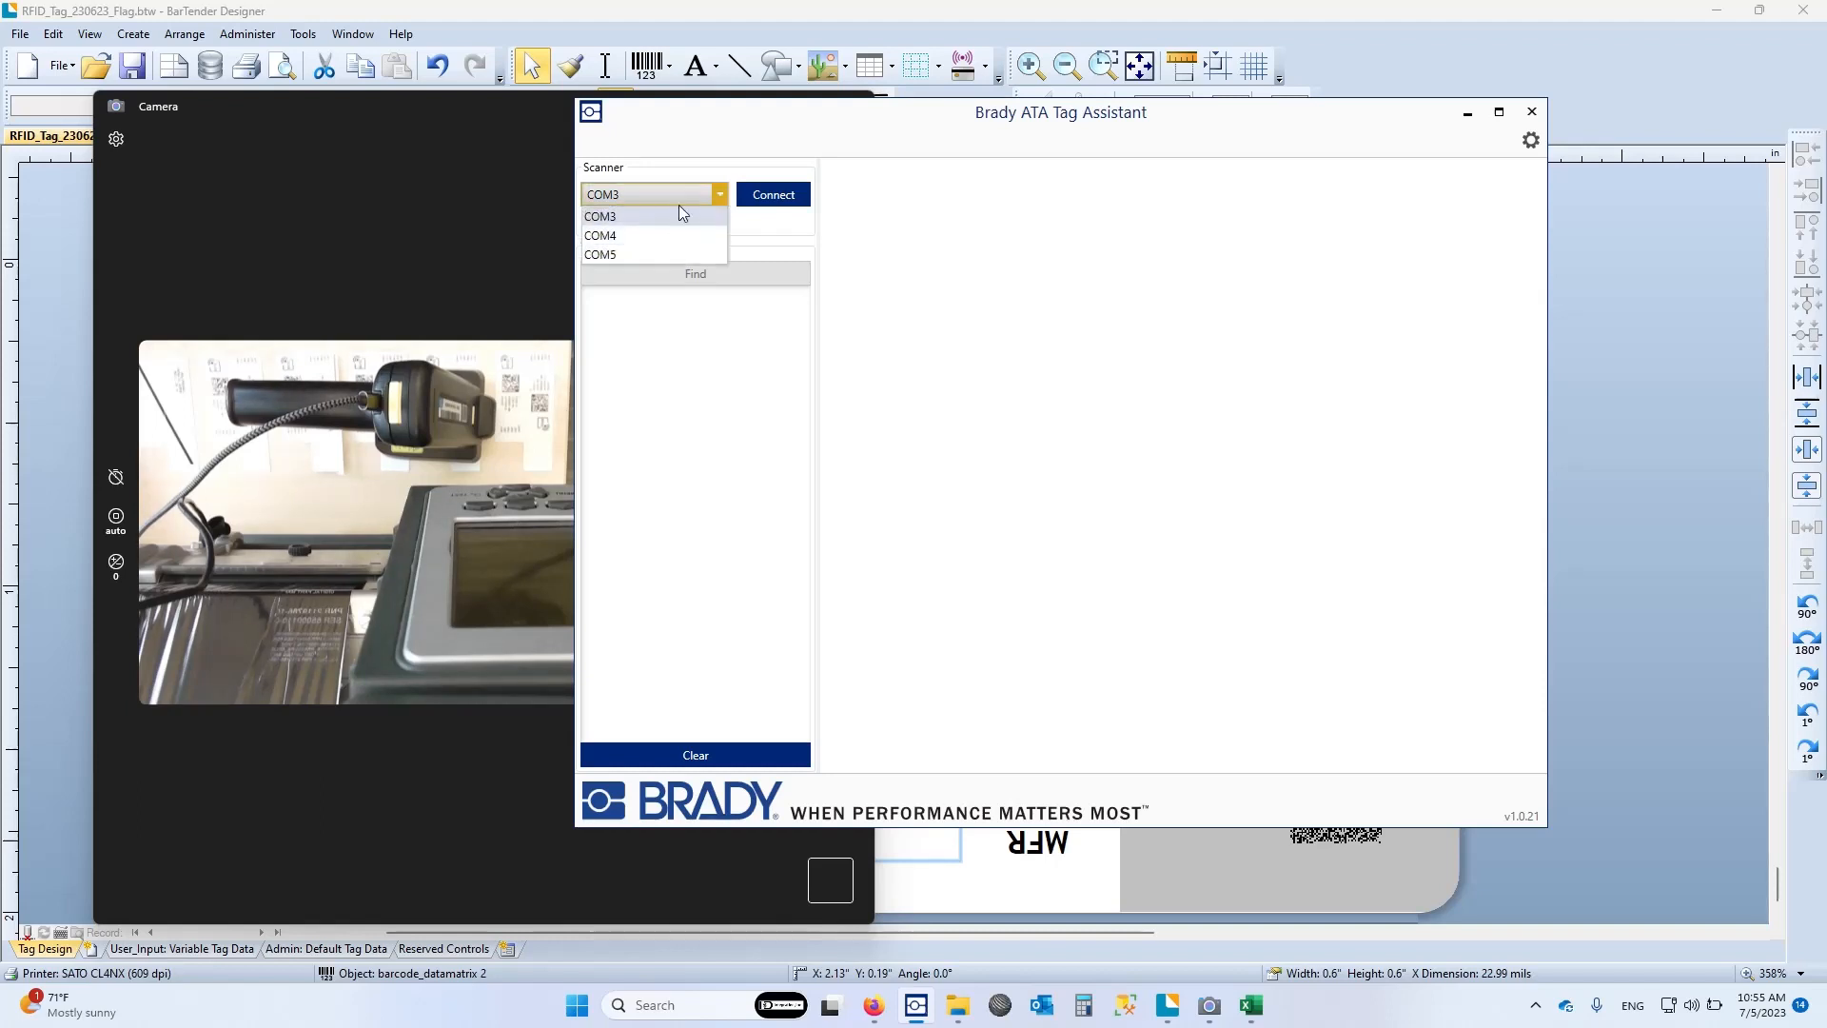
{"action": "left_click", "coordinate": [679, 215]}
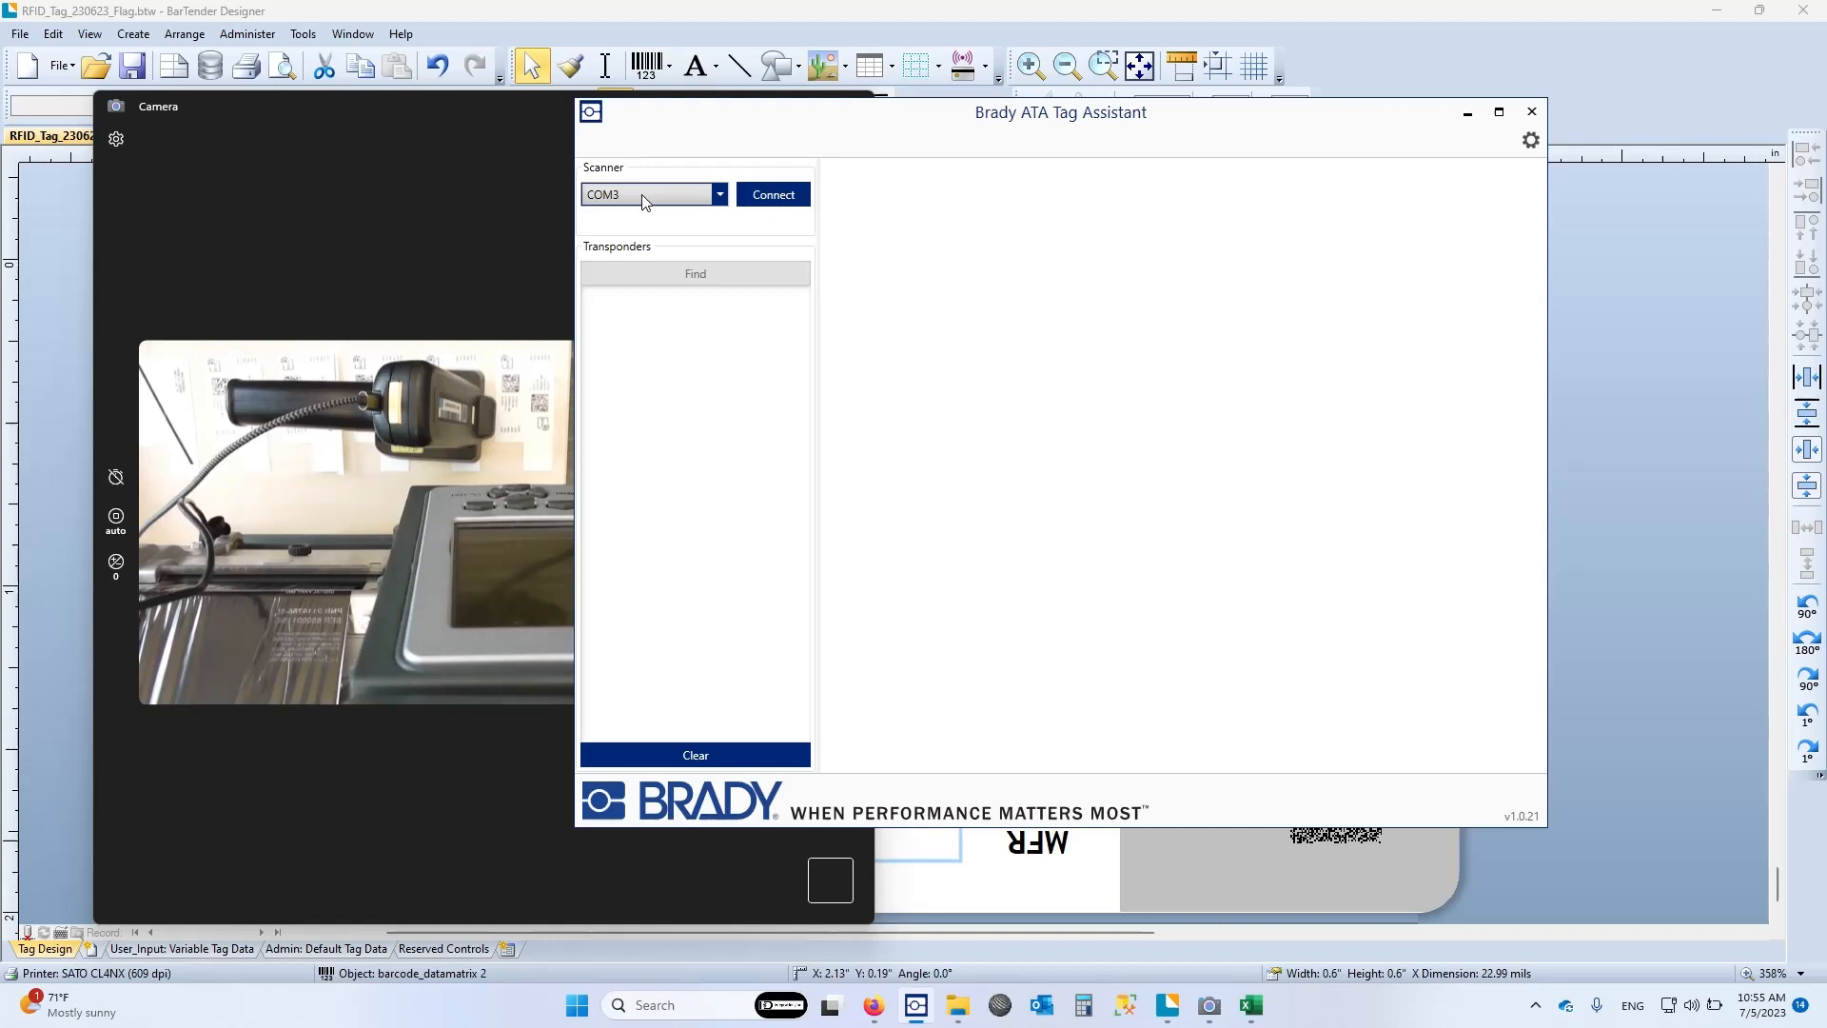
{"action": "left_click", "coordinate": [773, 195]}
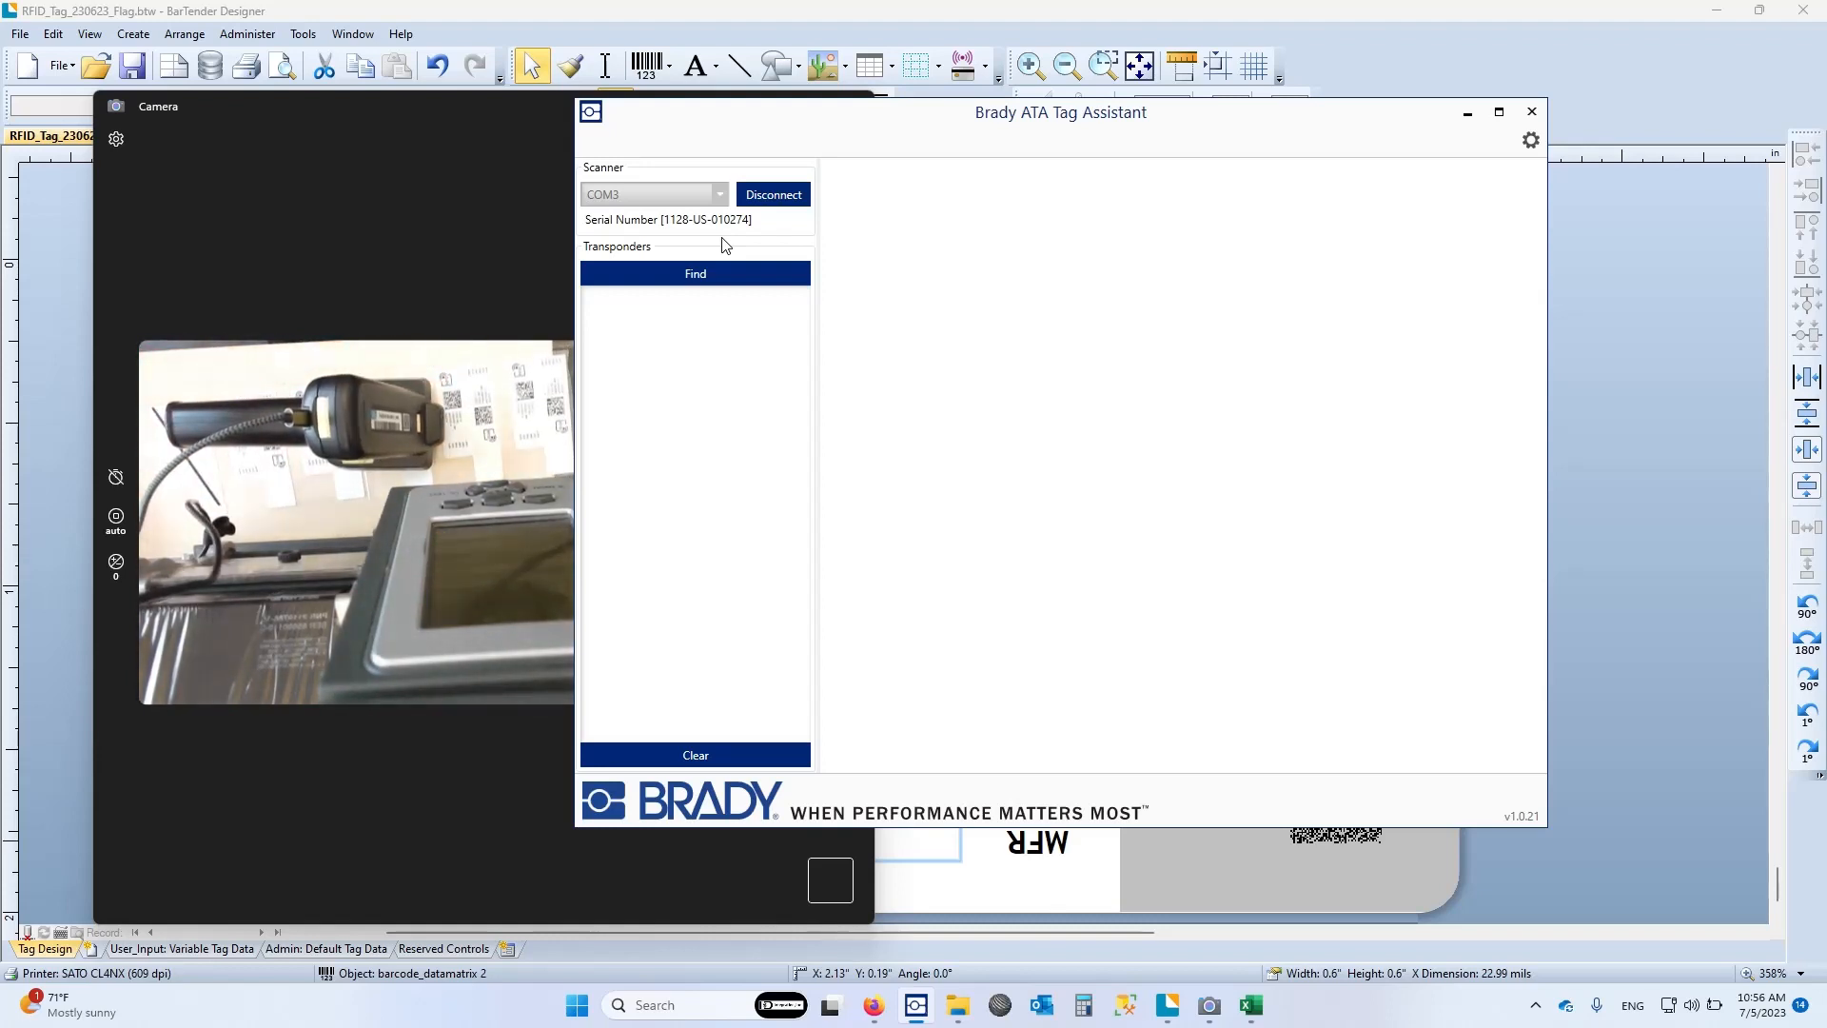
{"action": "left_click", "coordinate": [715, 278]}
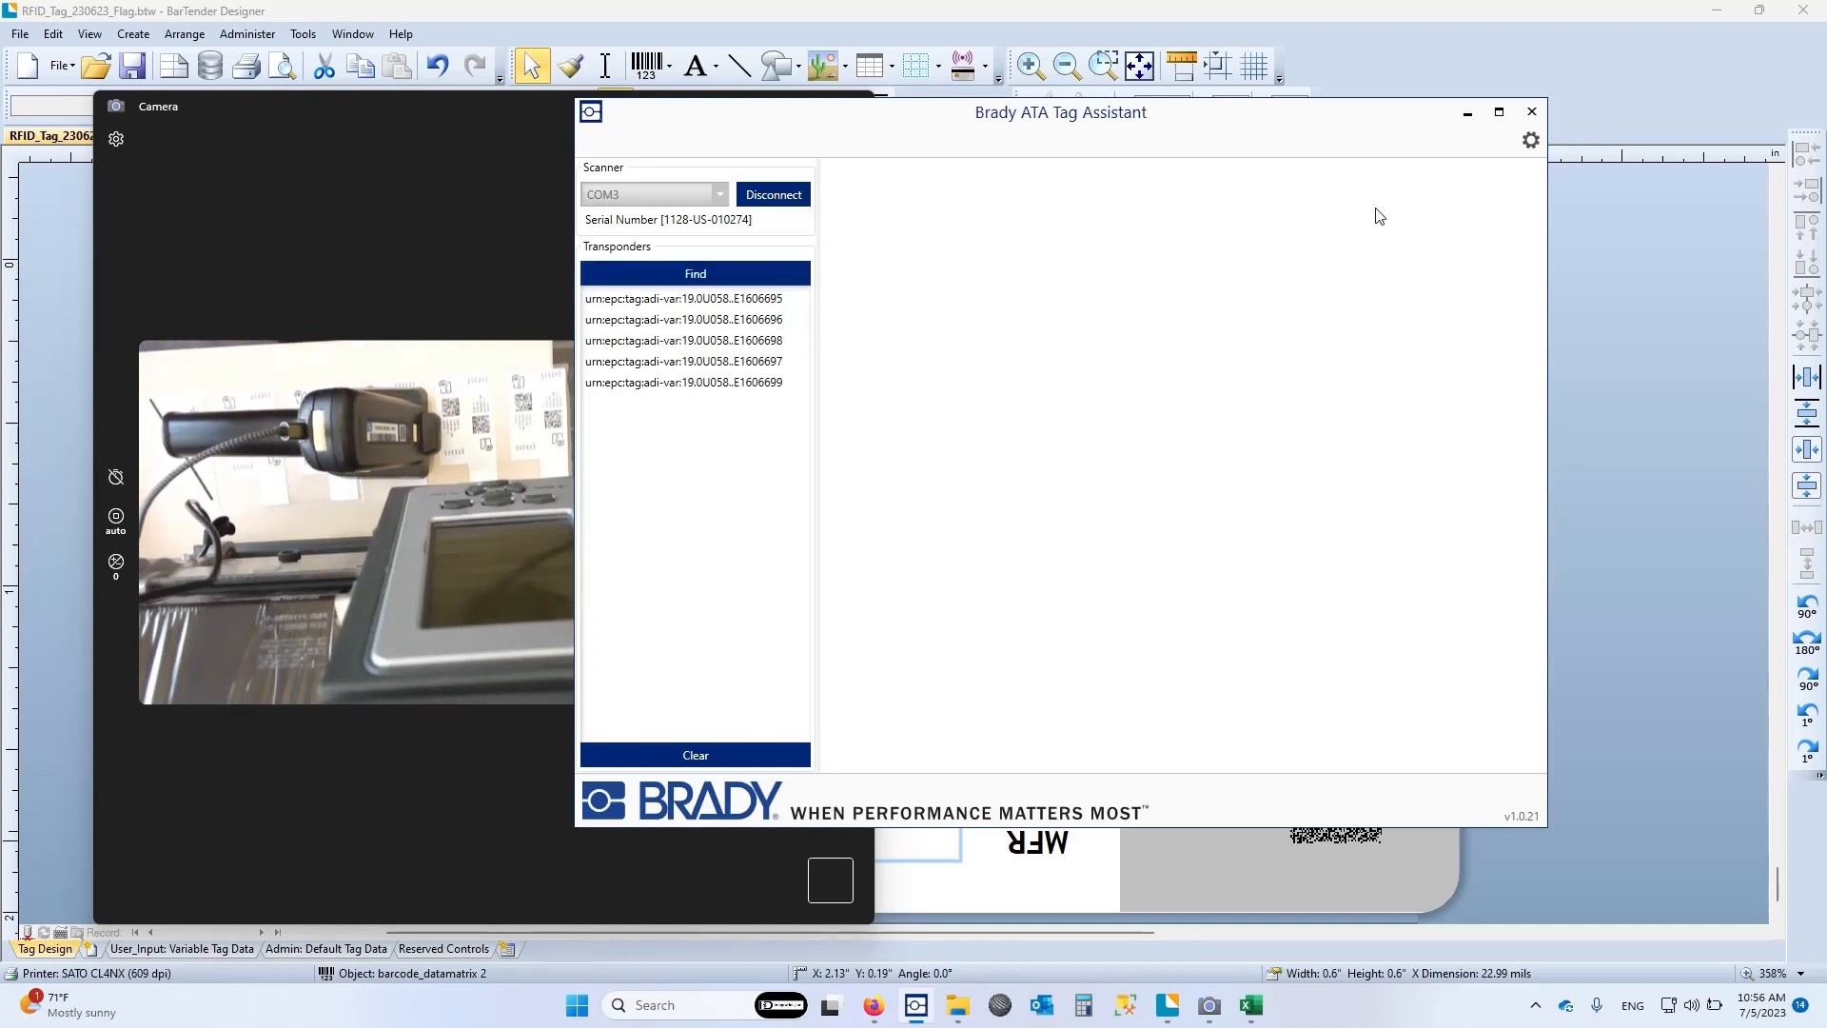
Reduce the scanner power to 13 dBm in the validator configuration, then reconnect the scanner and find transponders again
{"action": "left_click", "coordinate": [1530, 138]}
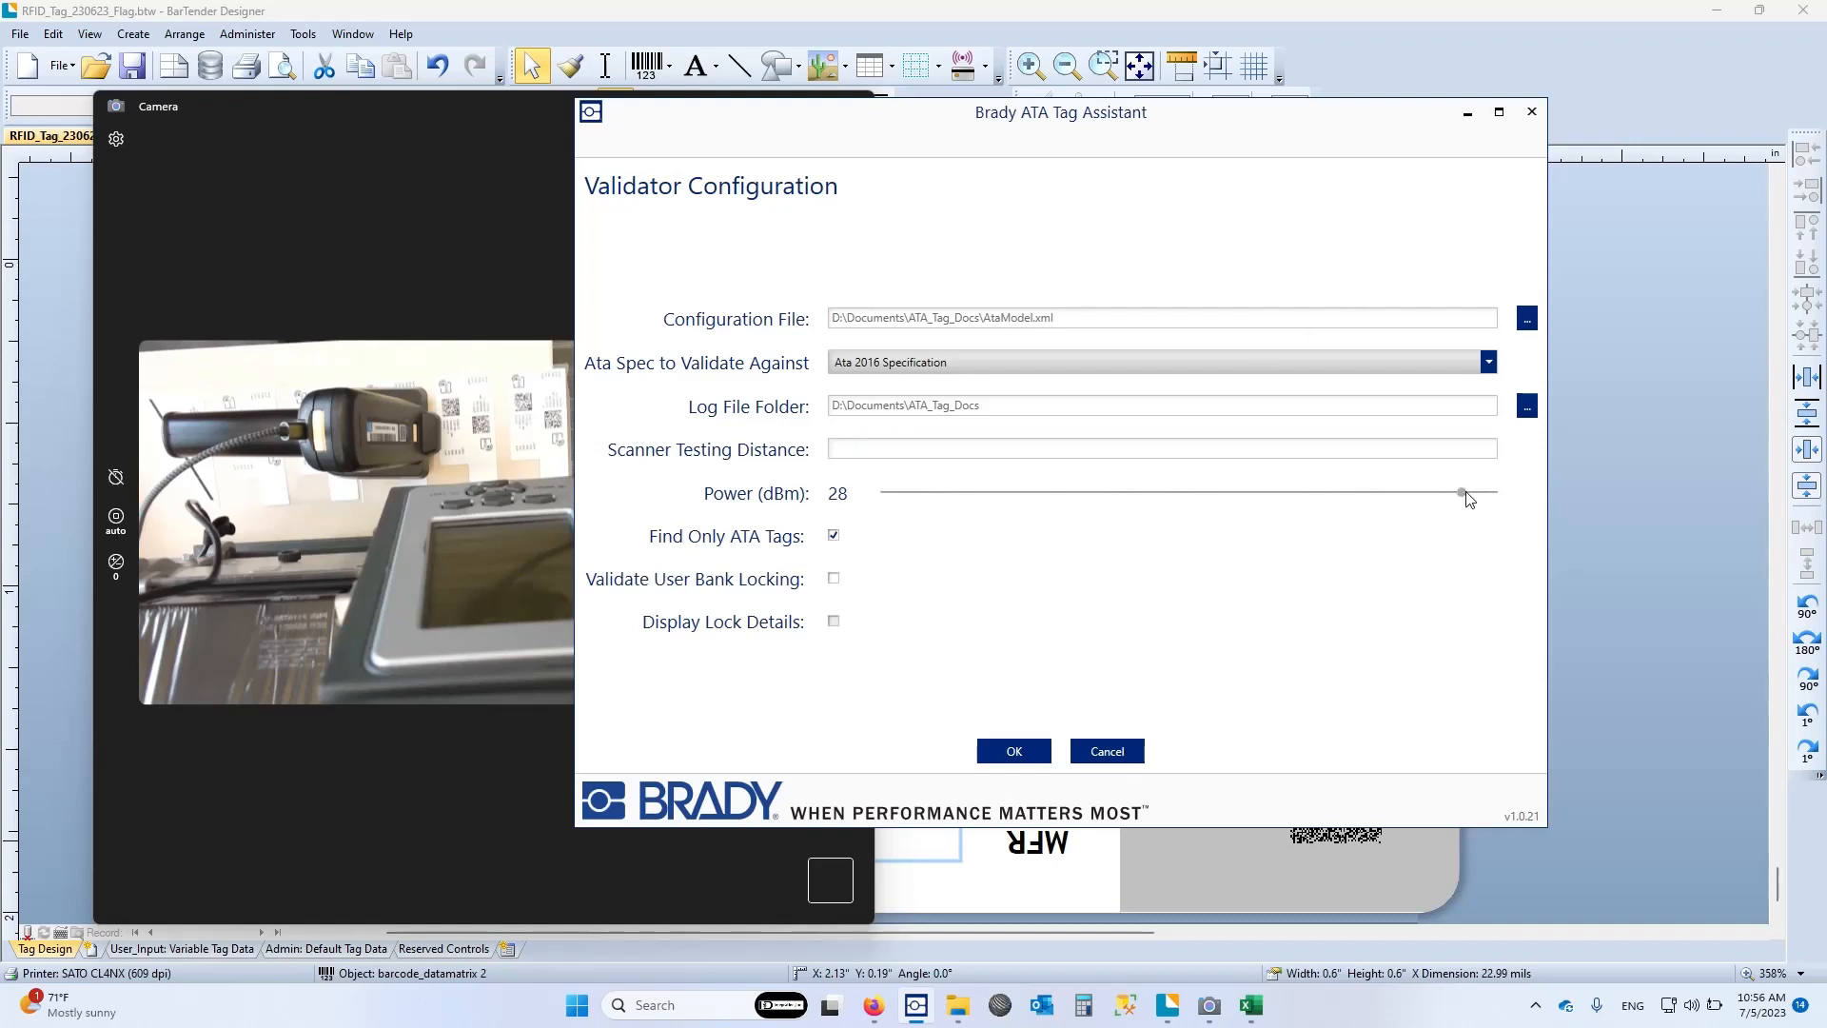
{"action": "left_click_drag", "start_coordinate": [1462, 495], "coordinate": [986, 504]}
{"action": "left_click", "coordinate": [1041, 751]}
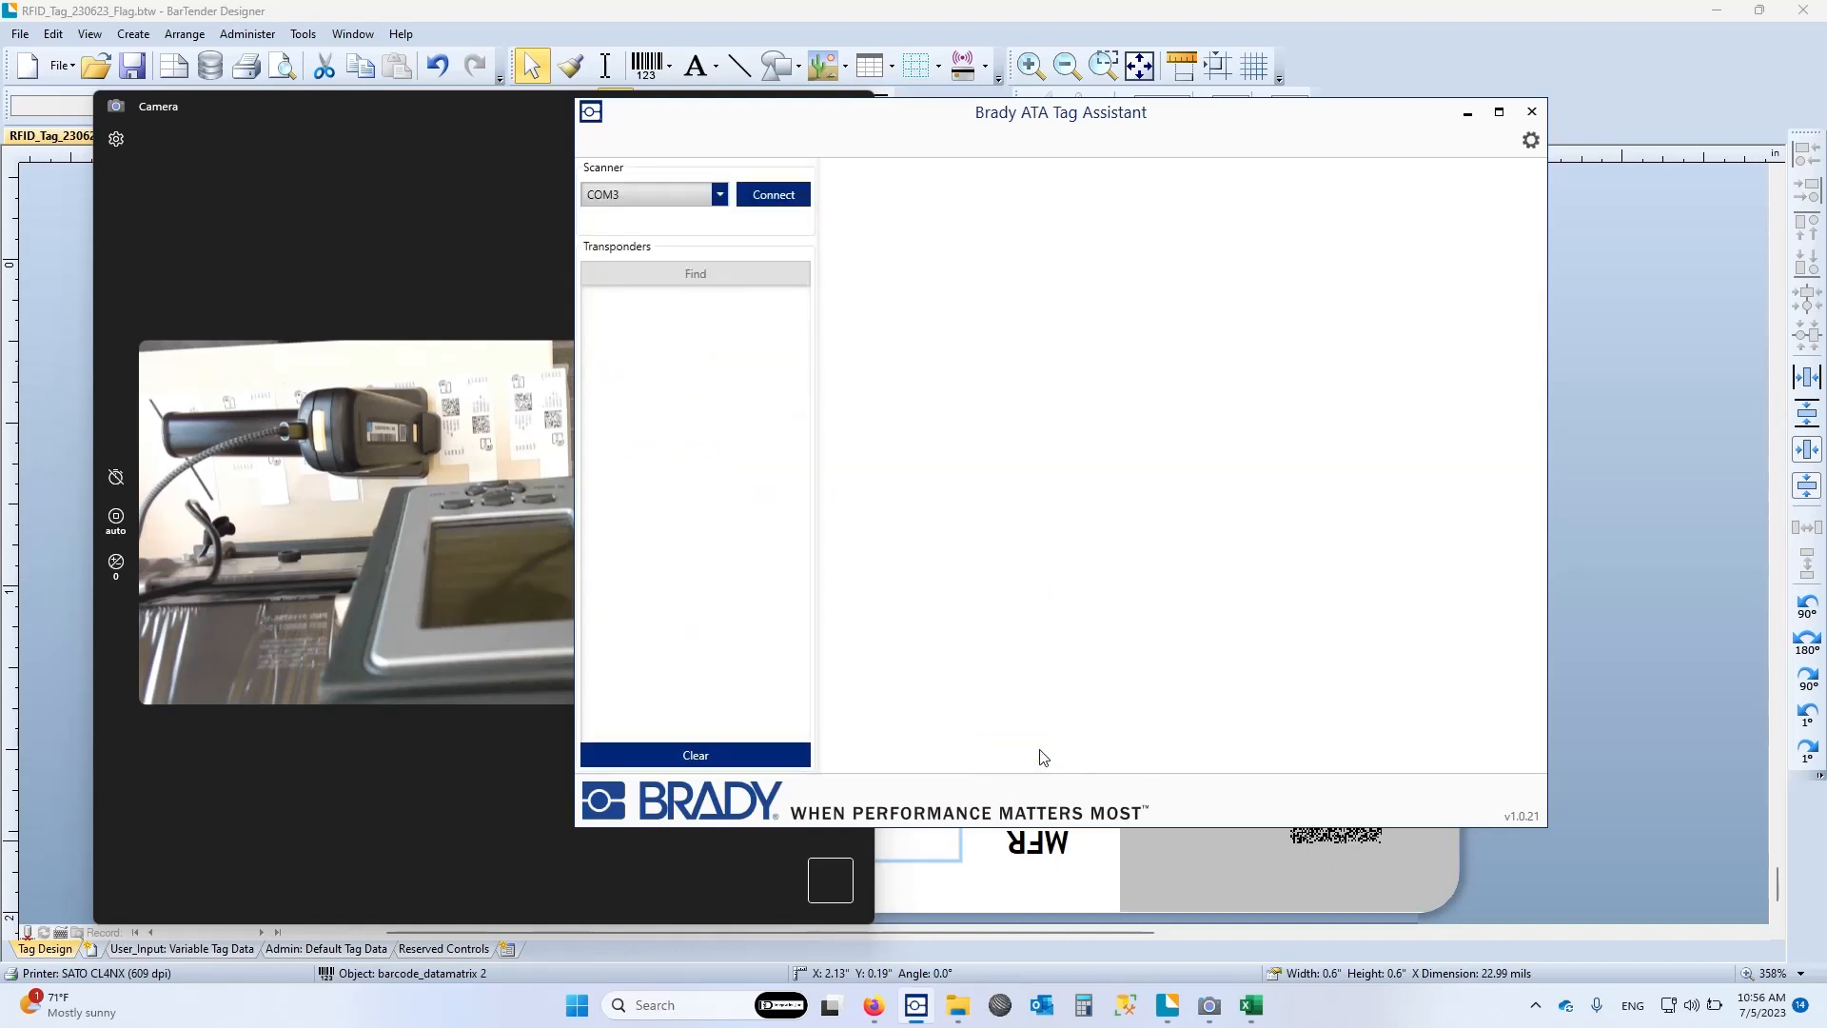
{"action": "left_click", "coordinate": [788, 199]}
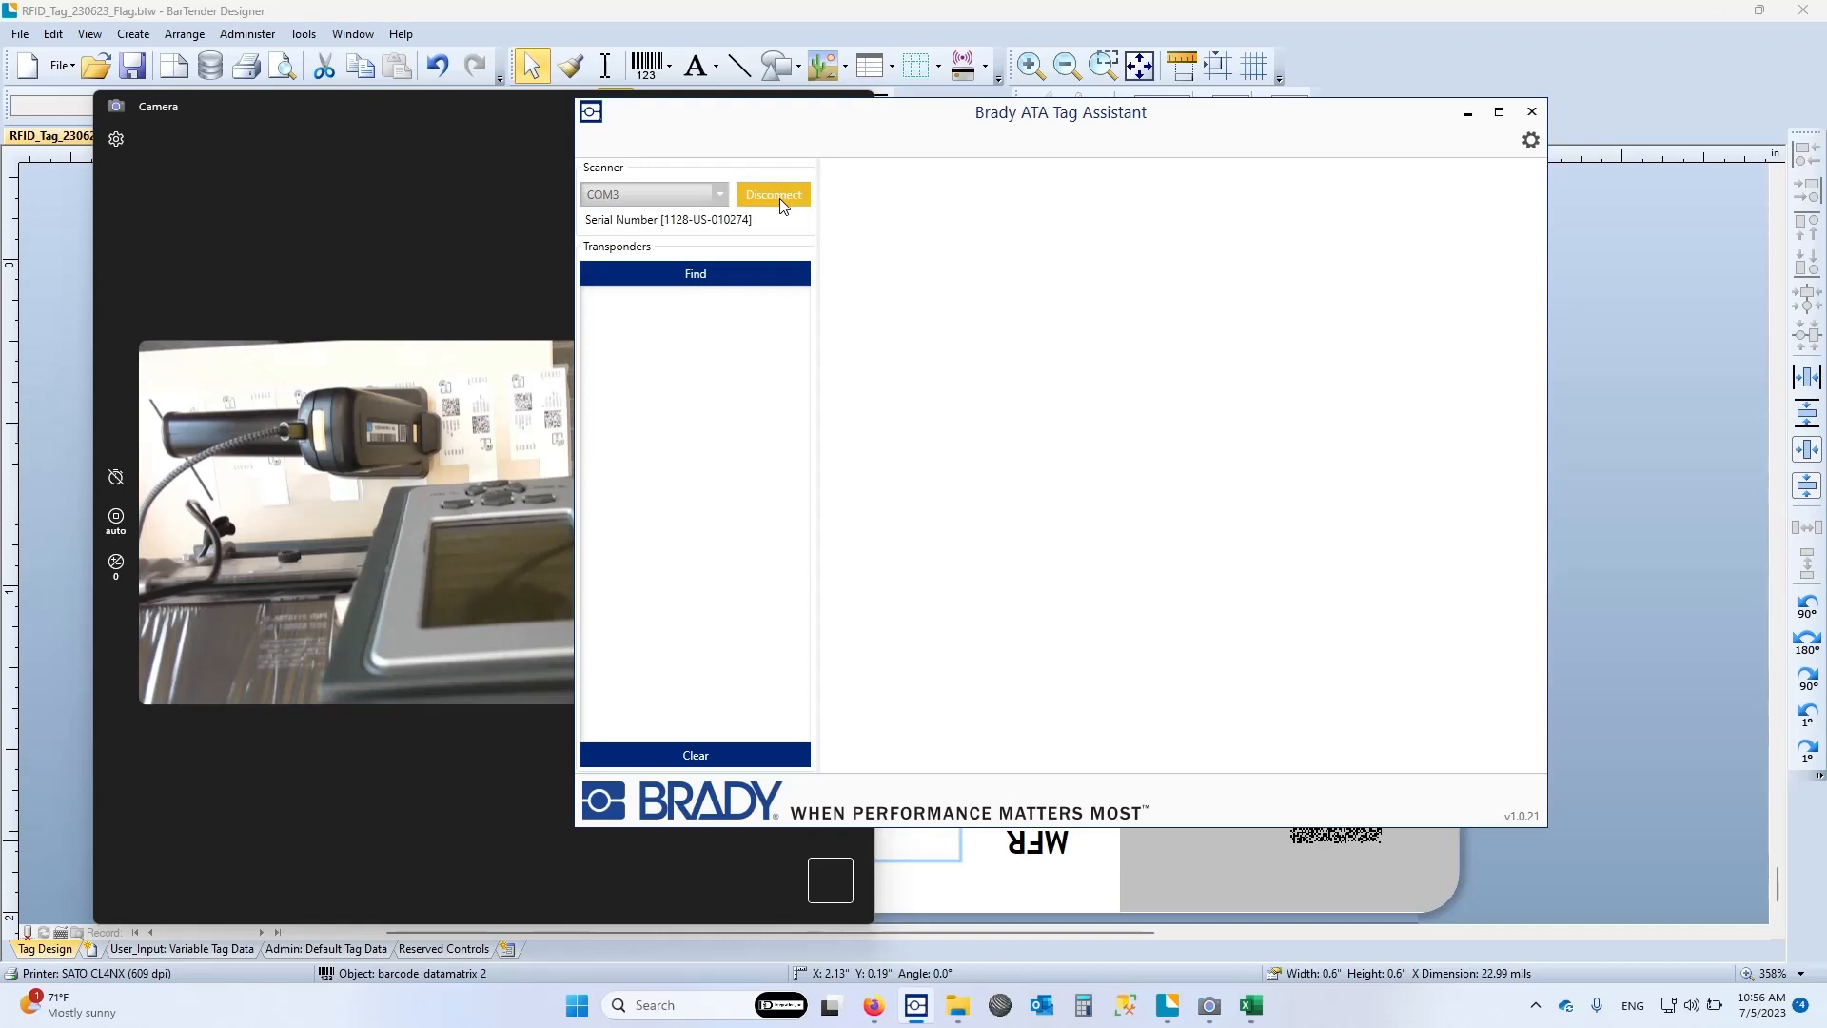
{"action": "left_click", "coordinate": [707, 276]}
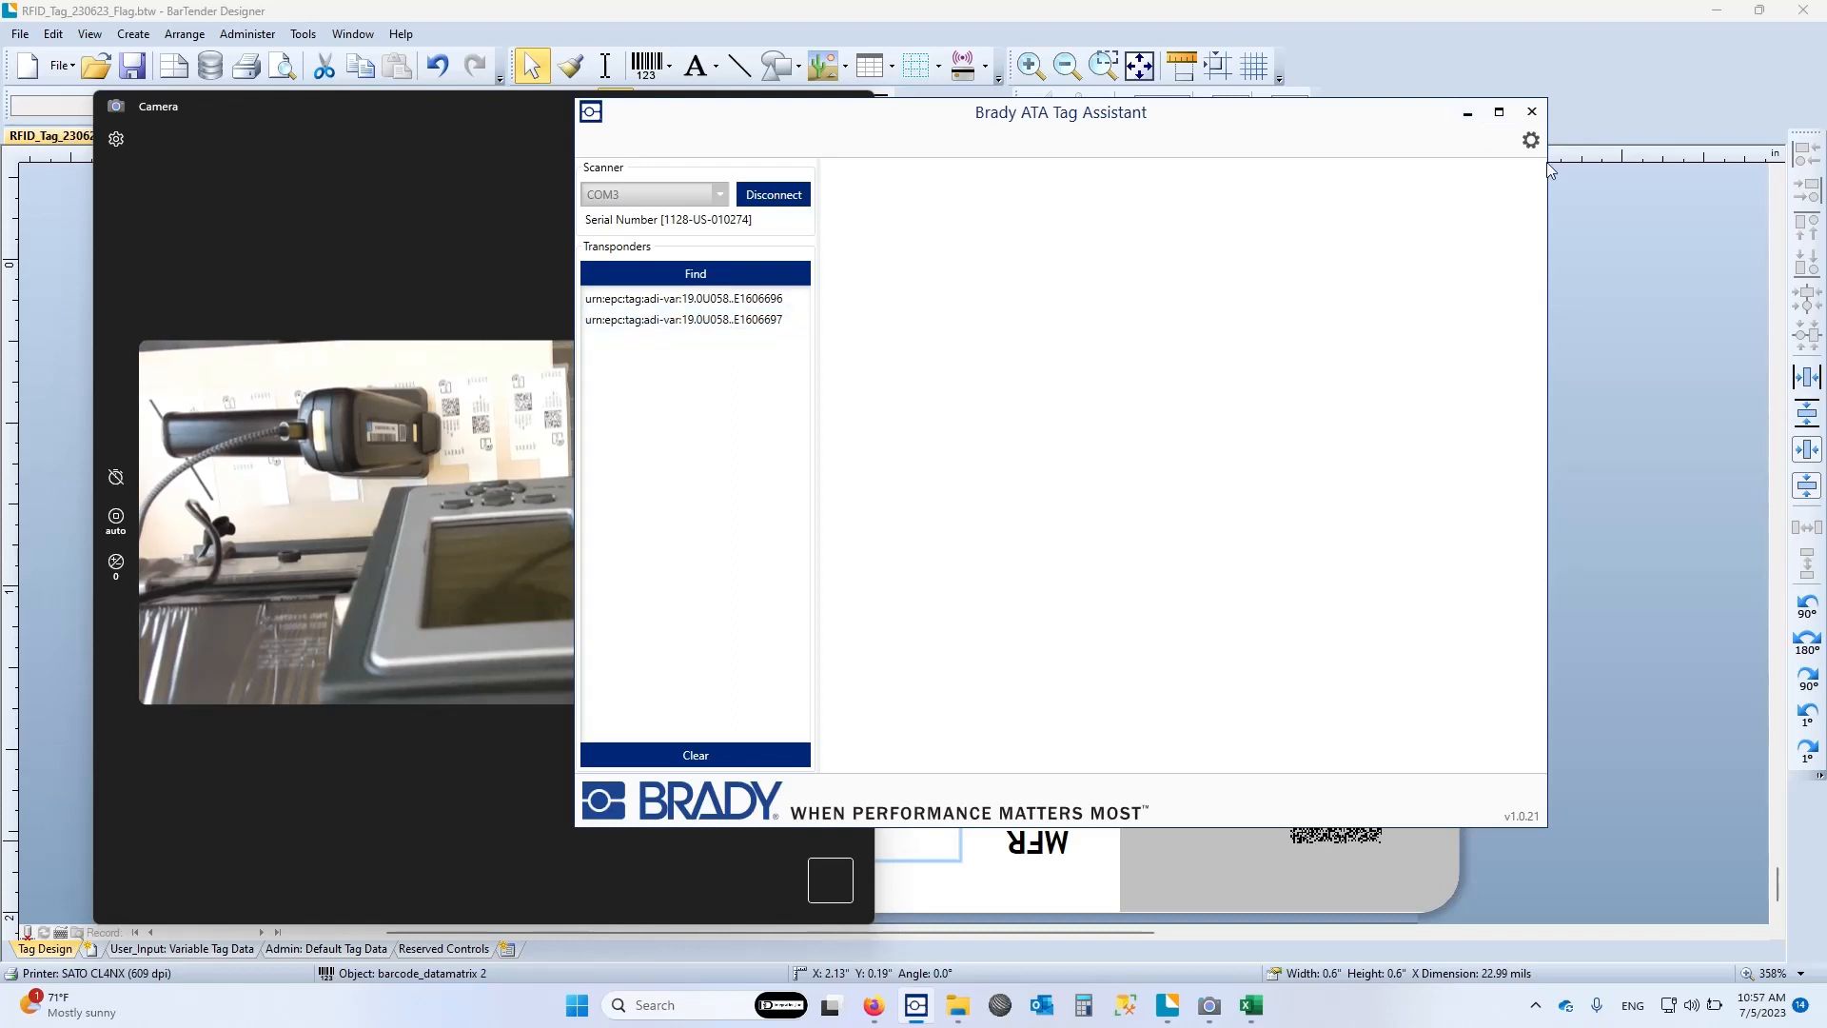
Raise the scanner power to 29 dBm in the validator configuration, then reconnect the scanner and repeat the transponder search
{"action": "left_click", "coordinate": [1530, 141]}
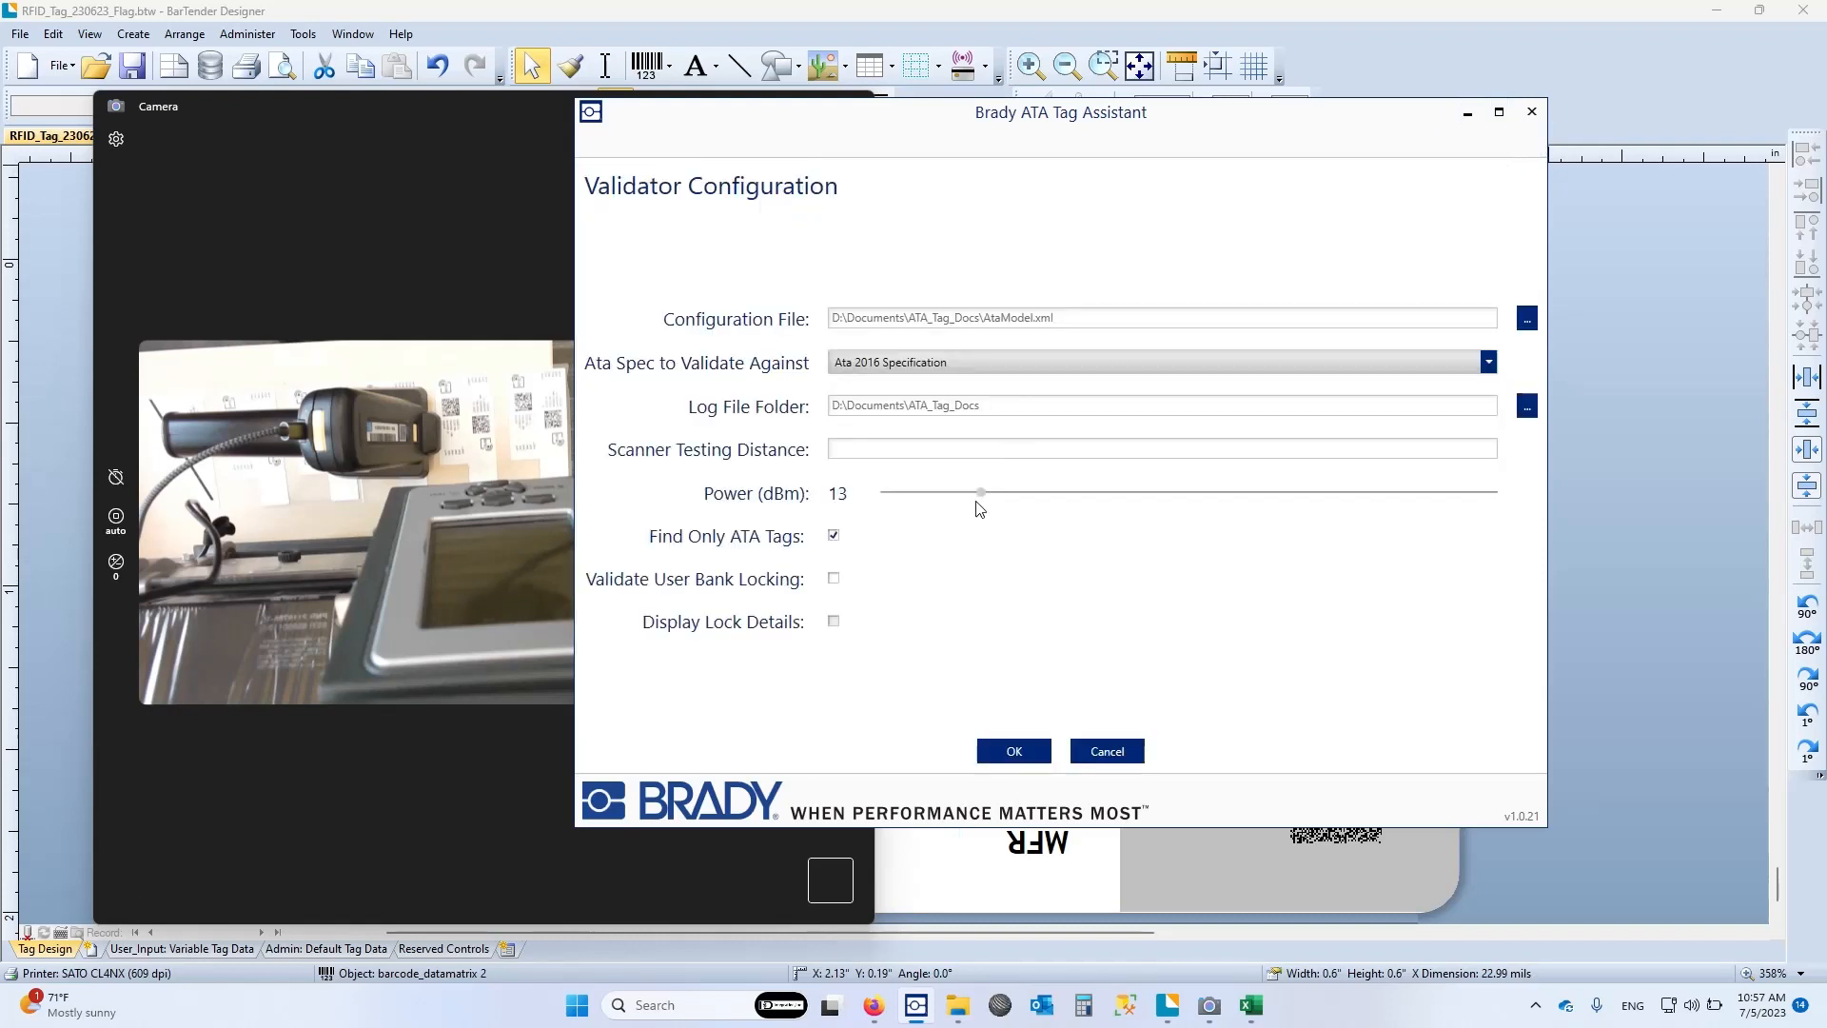
{"action": "left_click_drag", "start_coordinate": [982, 494], "coordinate": [1484, 493]}
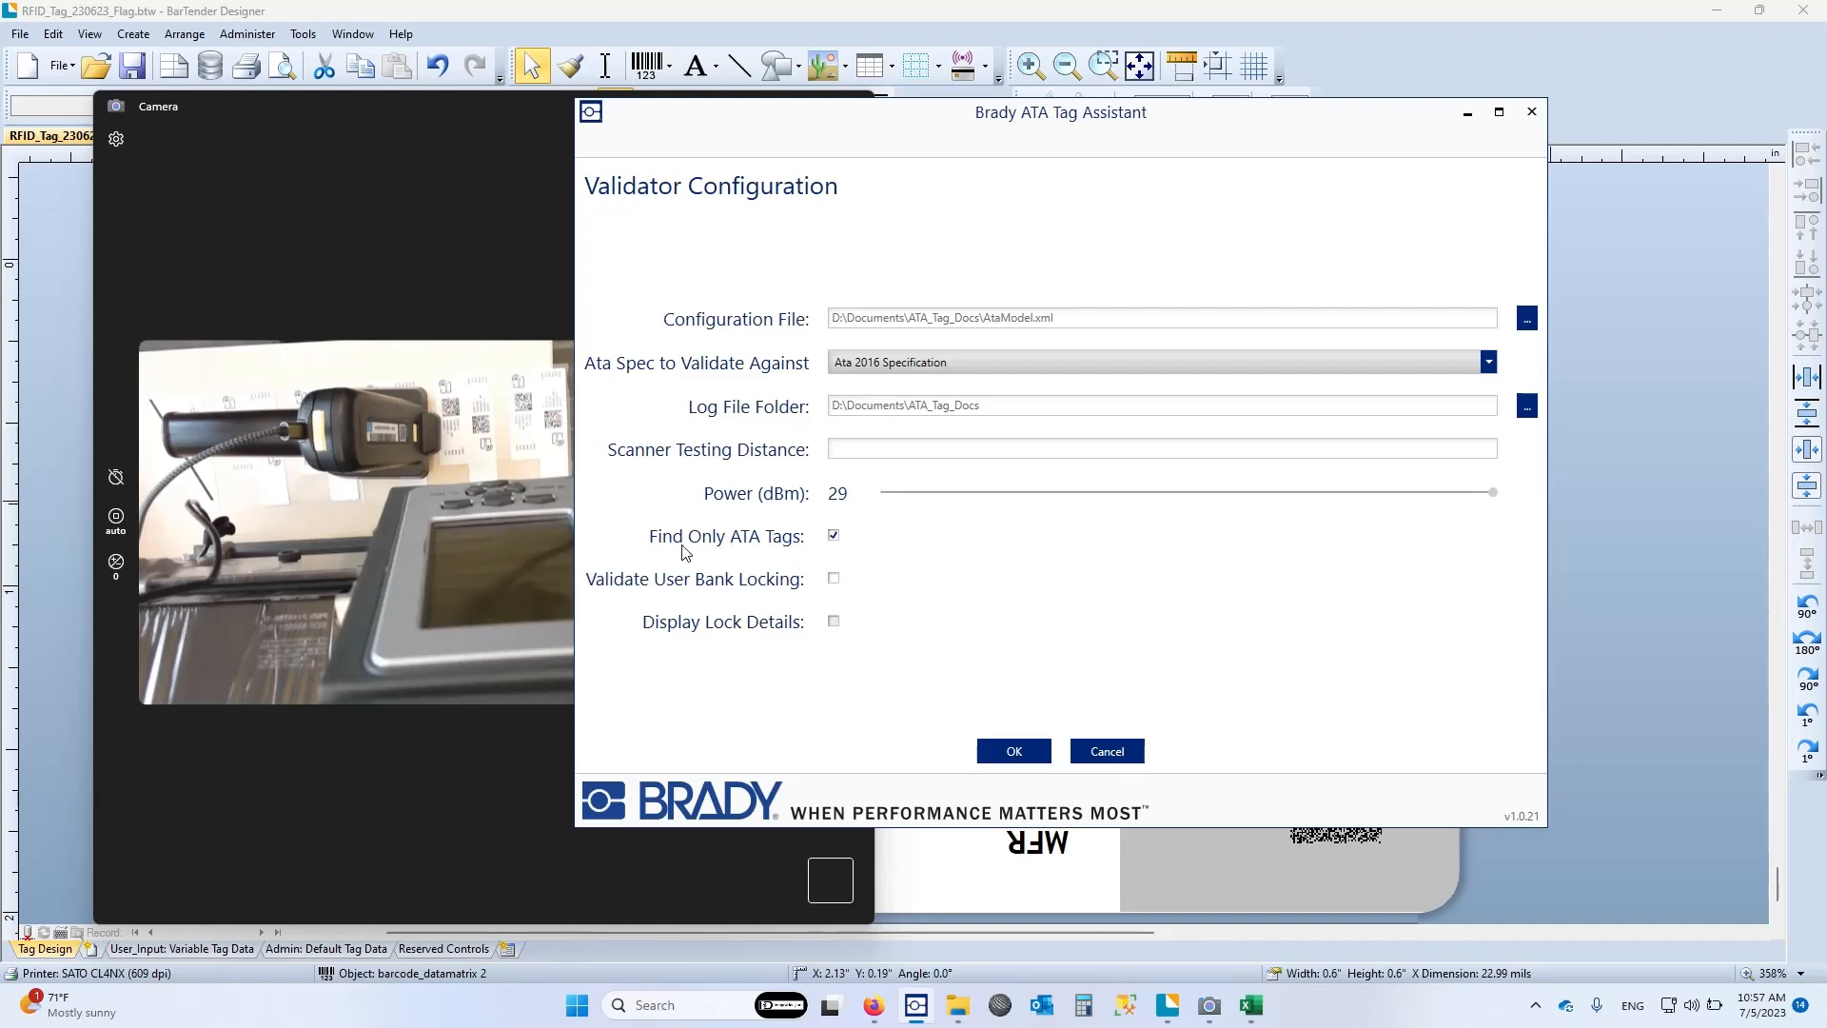
{"action": "left_click", "coordinate": [835, 536]}
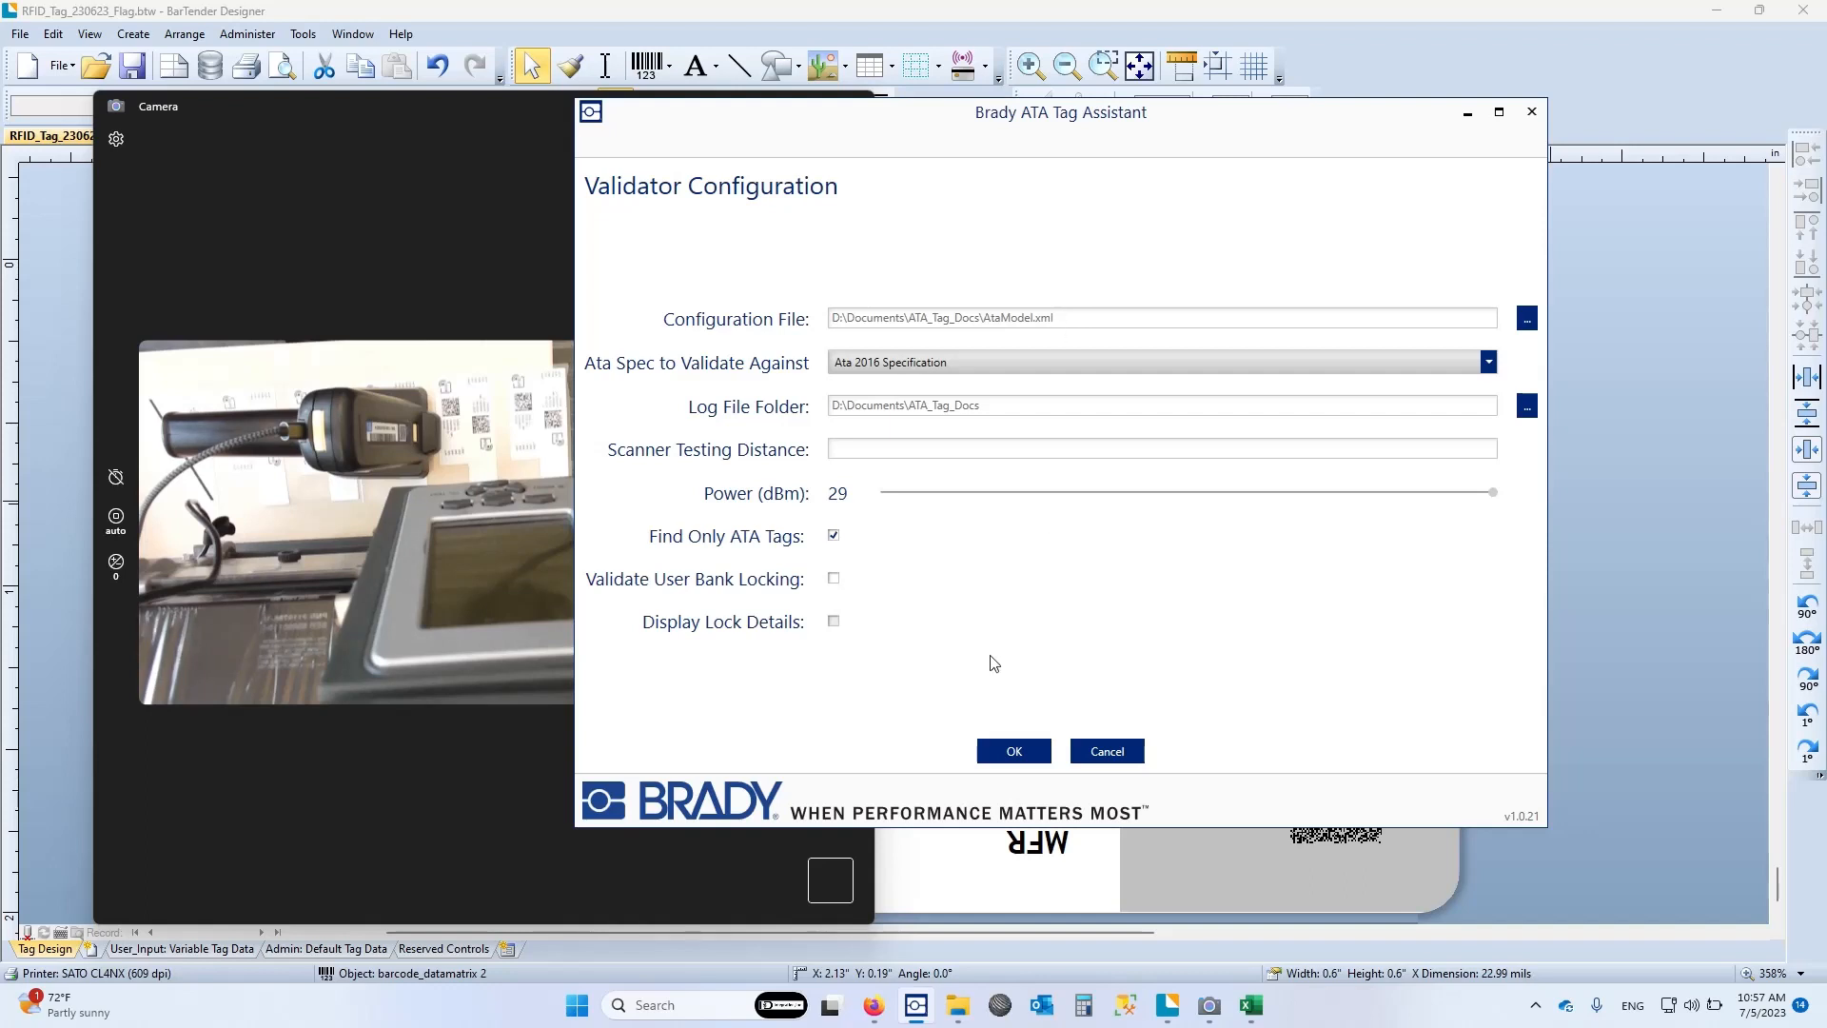
{"action": "left_click", "coordinate": [1018, 751]}
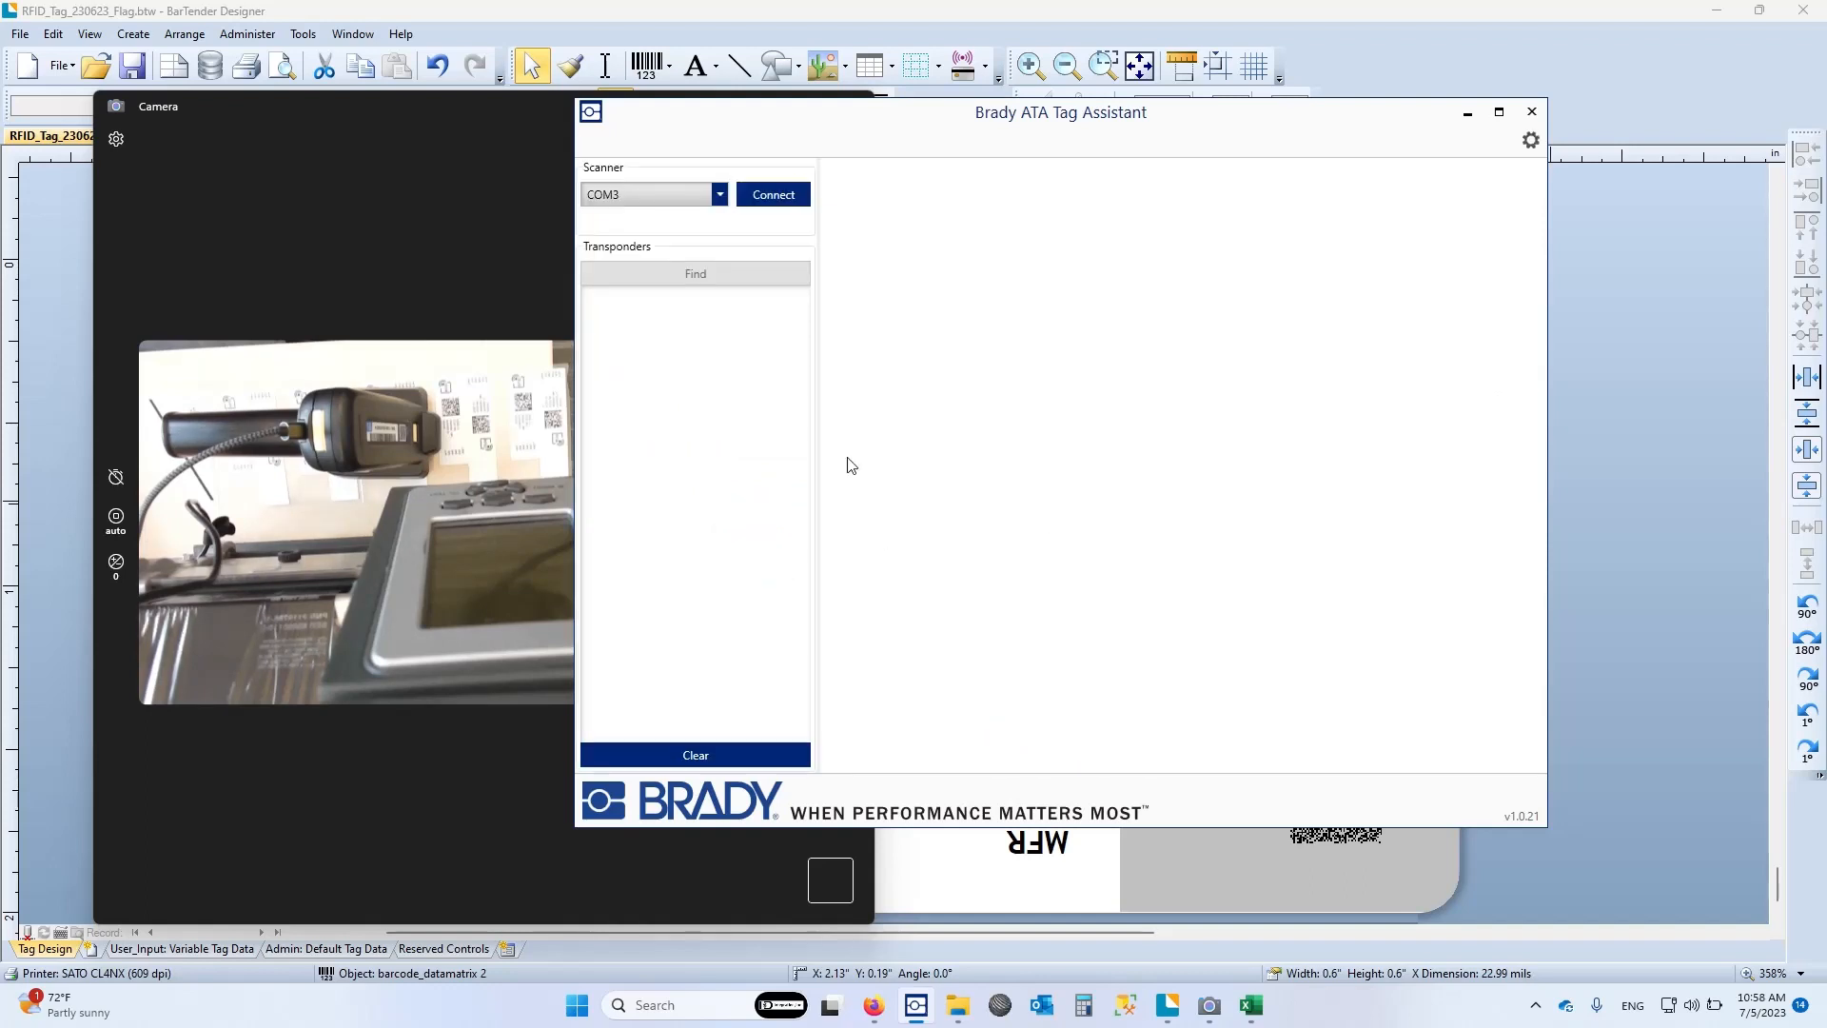
{"action": "left_click", "coordinate": [774, 200]}
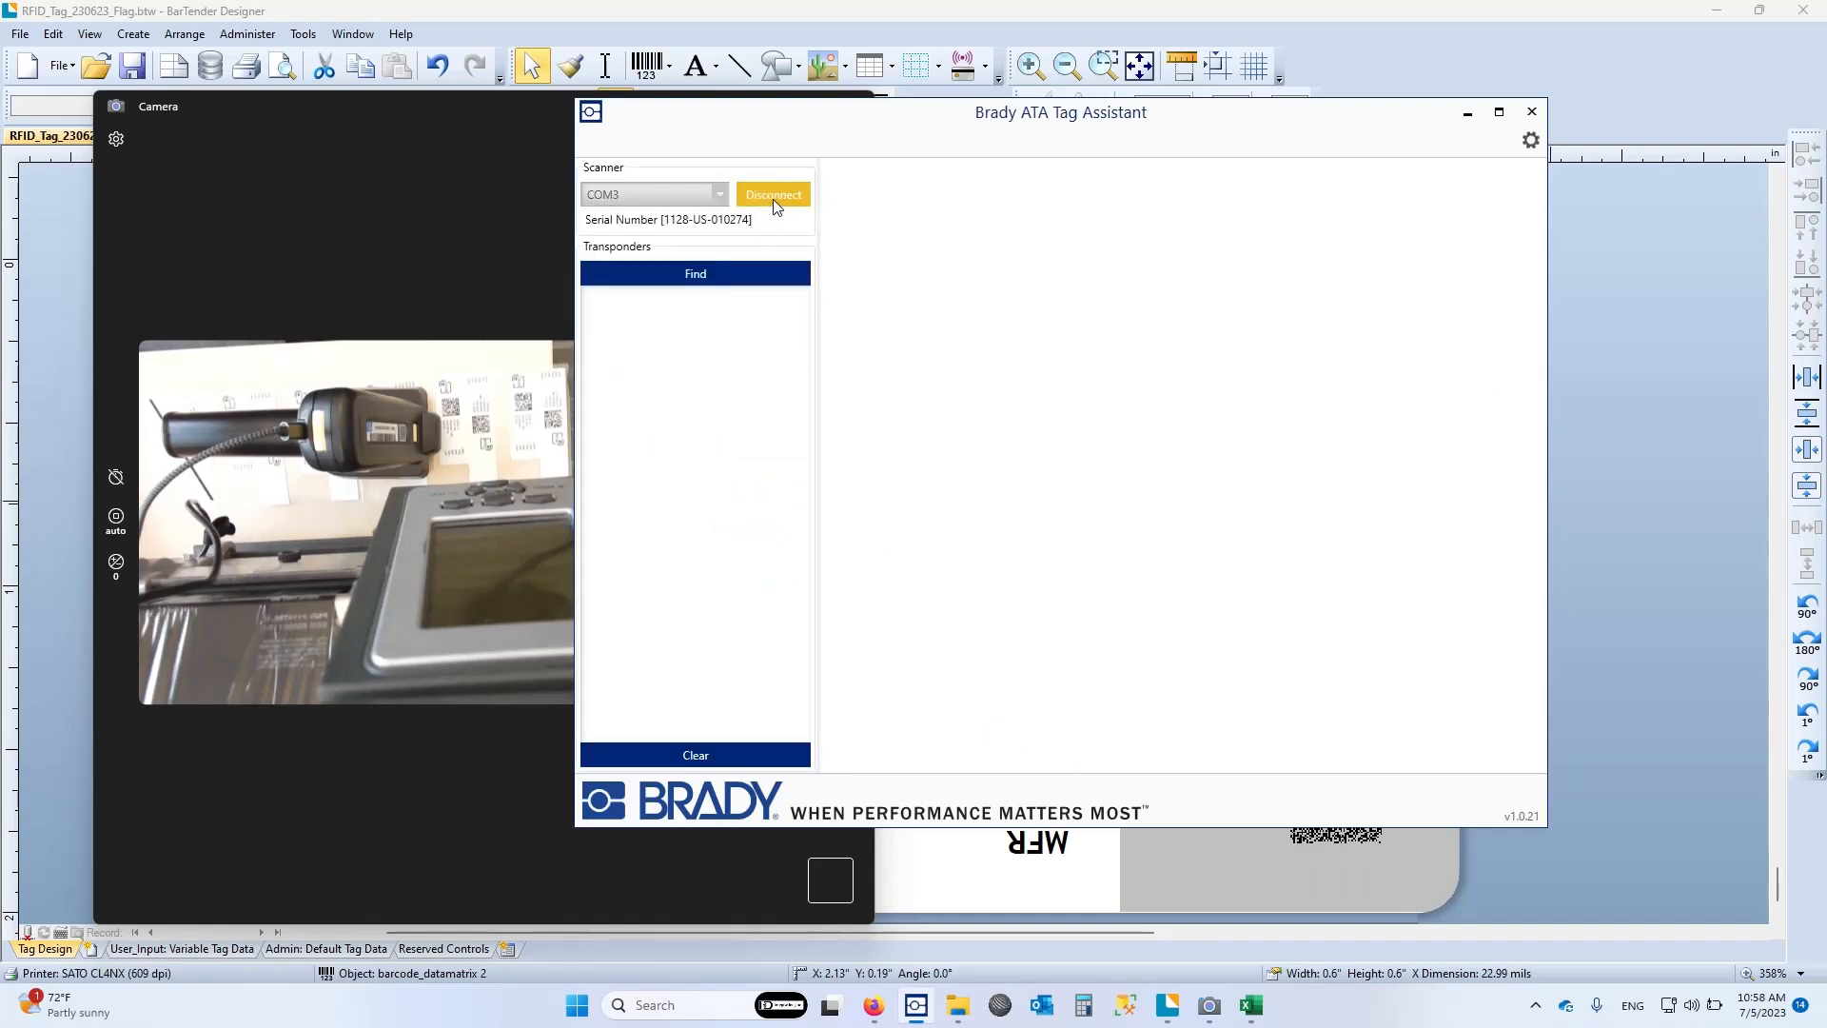
{"action": "left_click", "coordinate": [751, 279]}
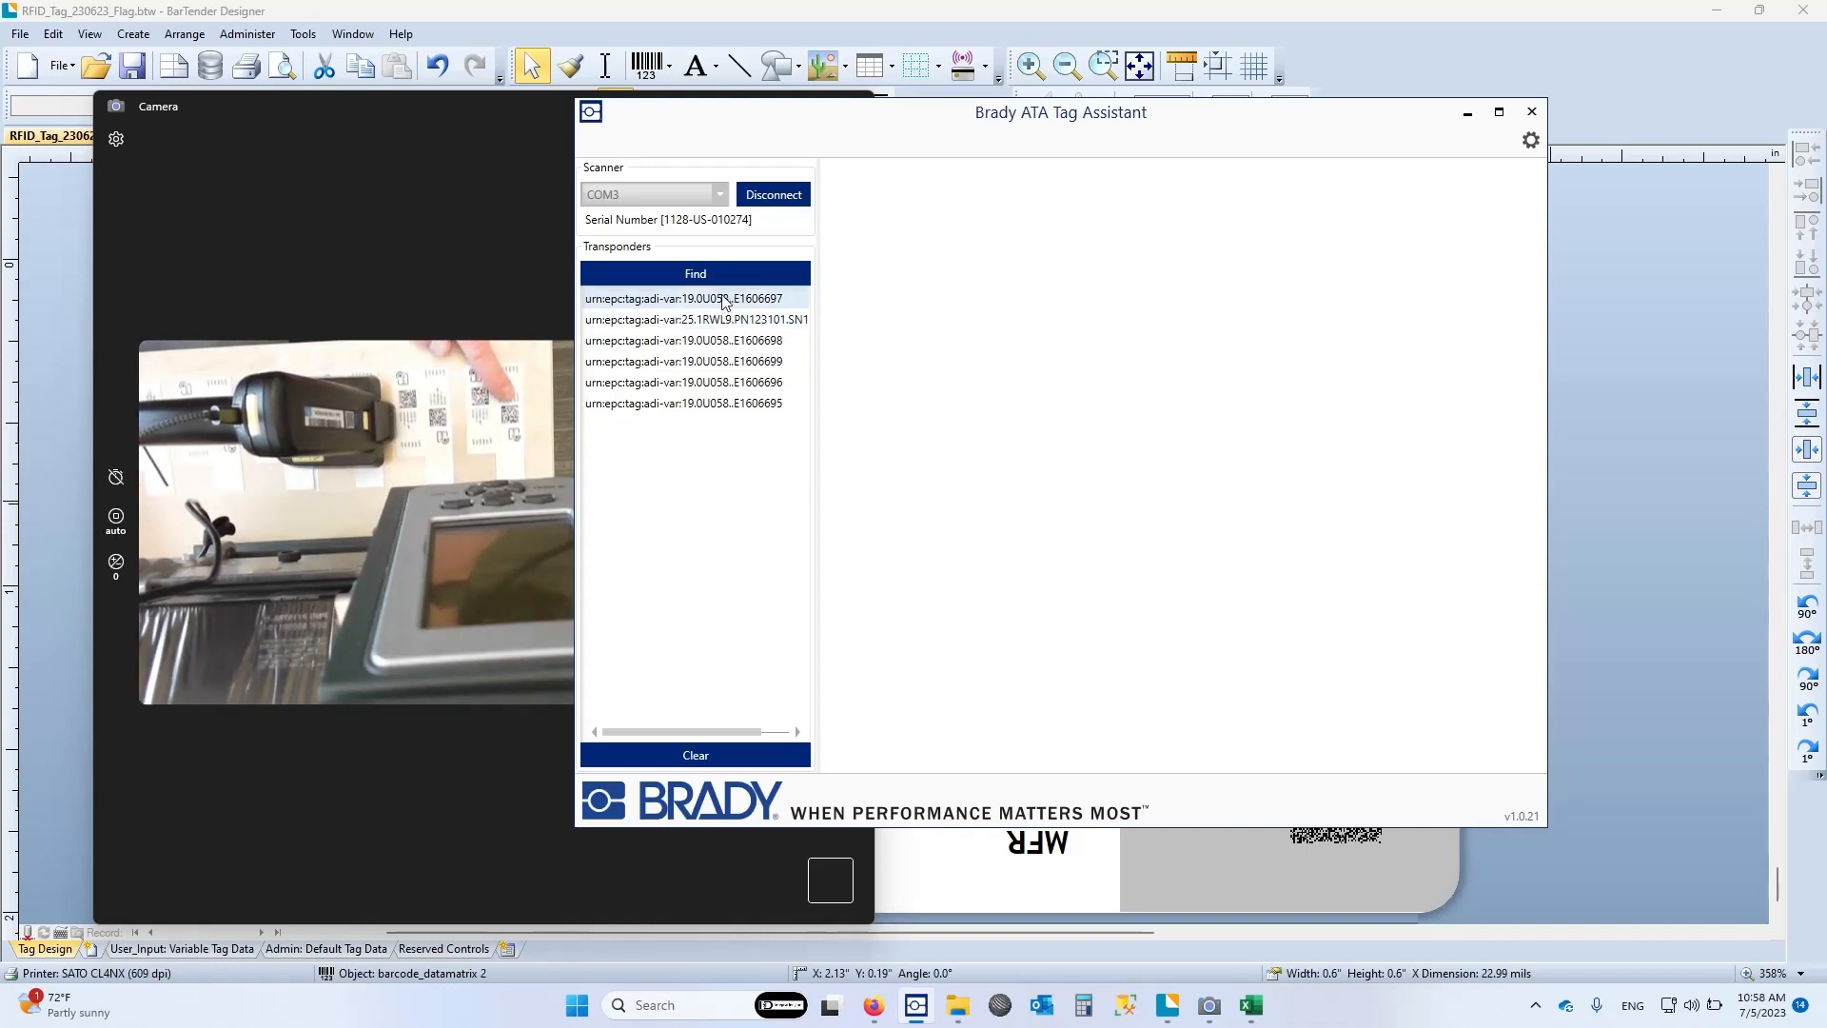
Read and validate the transponder ending in E1606699, and review its tag details, lifecycle record and birth record
{"action": "left_click", "coordinate": [761, 367]}
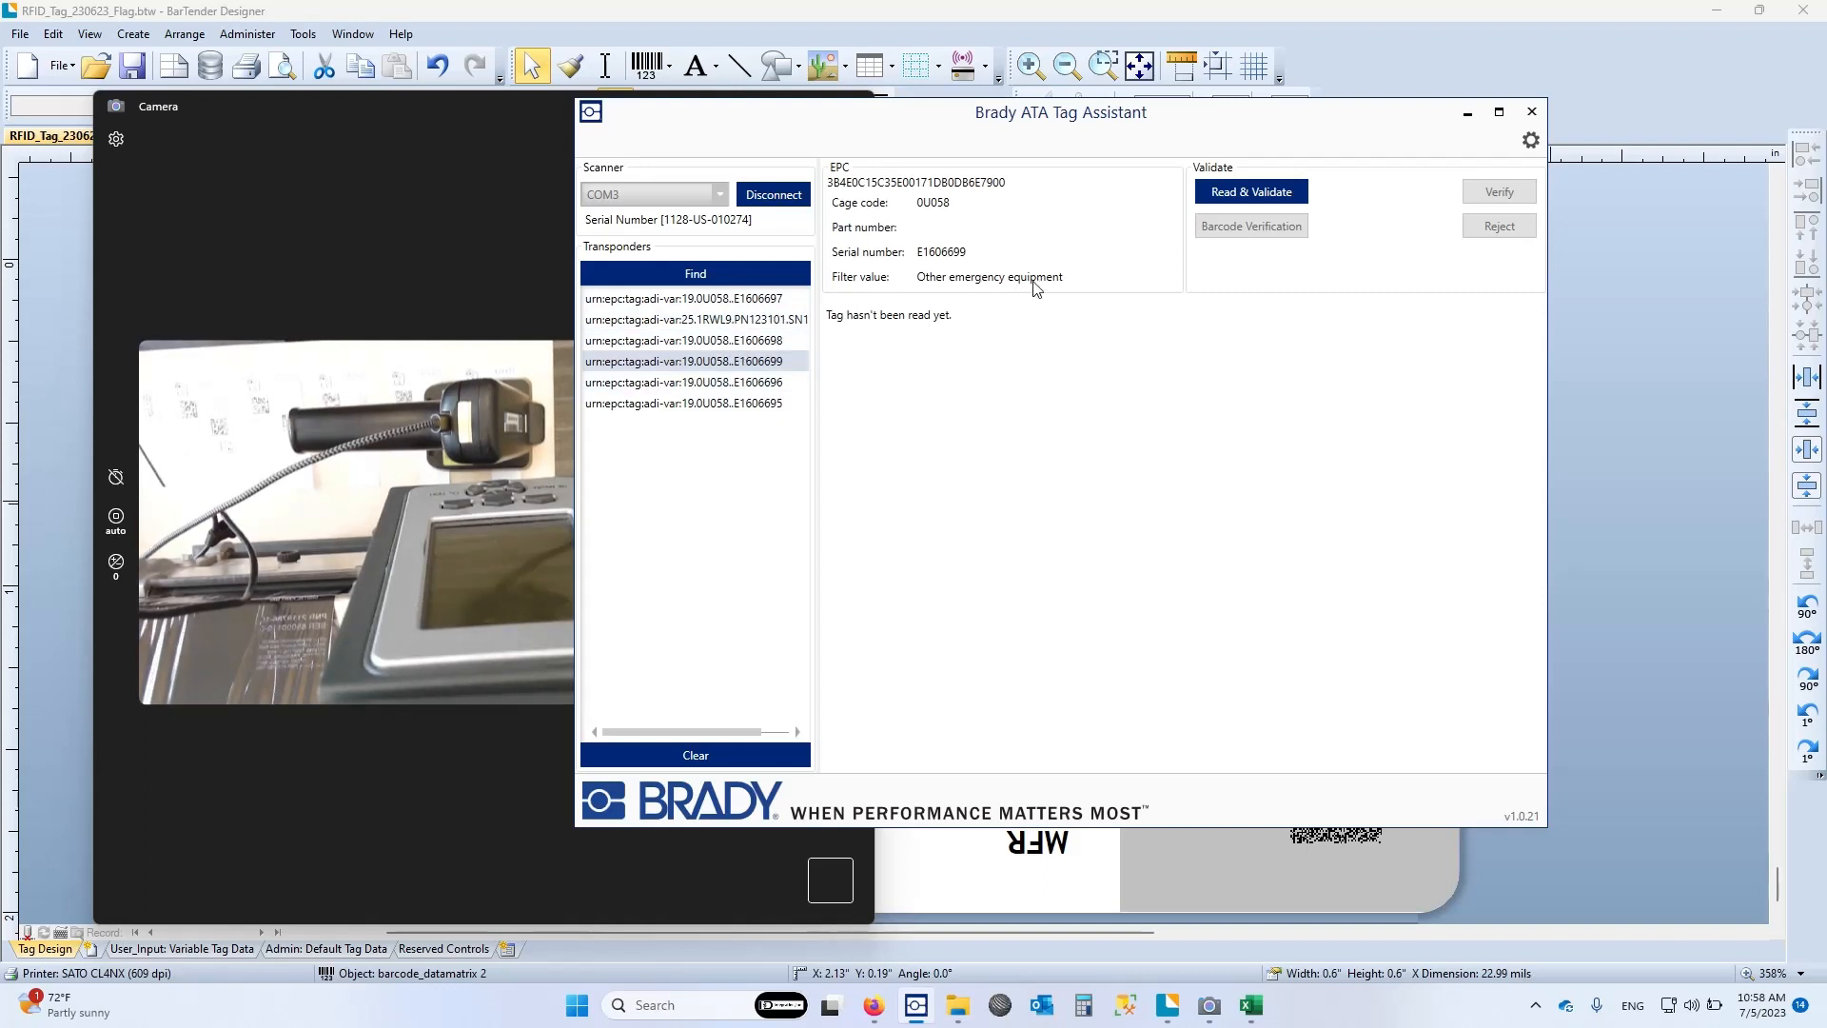
{"action": "left_click", "coordinate": [1257, 192]}
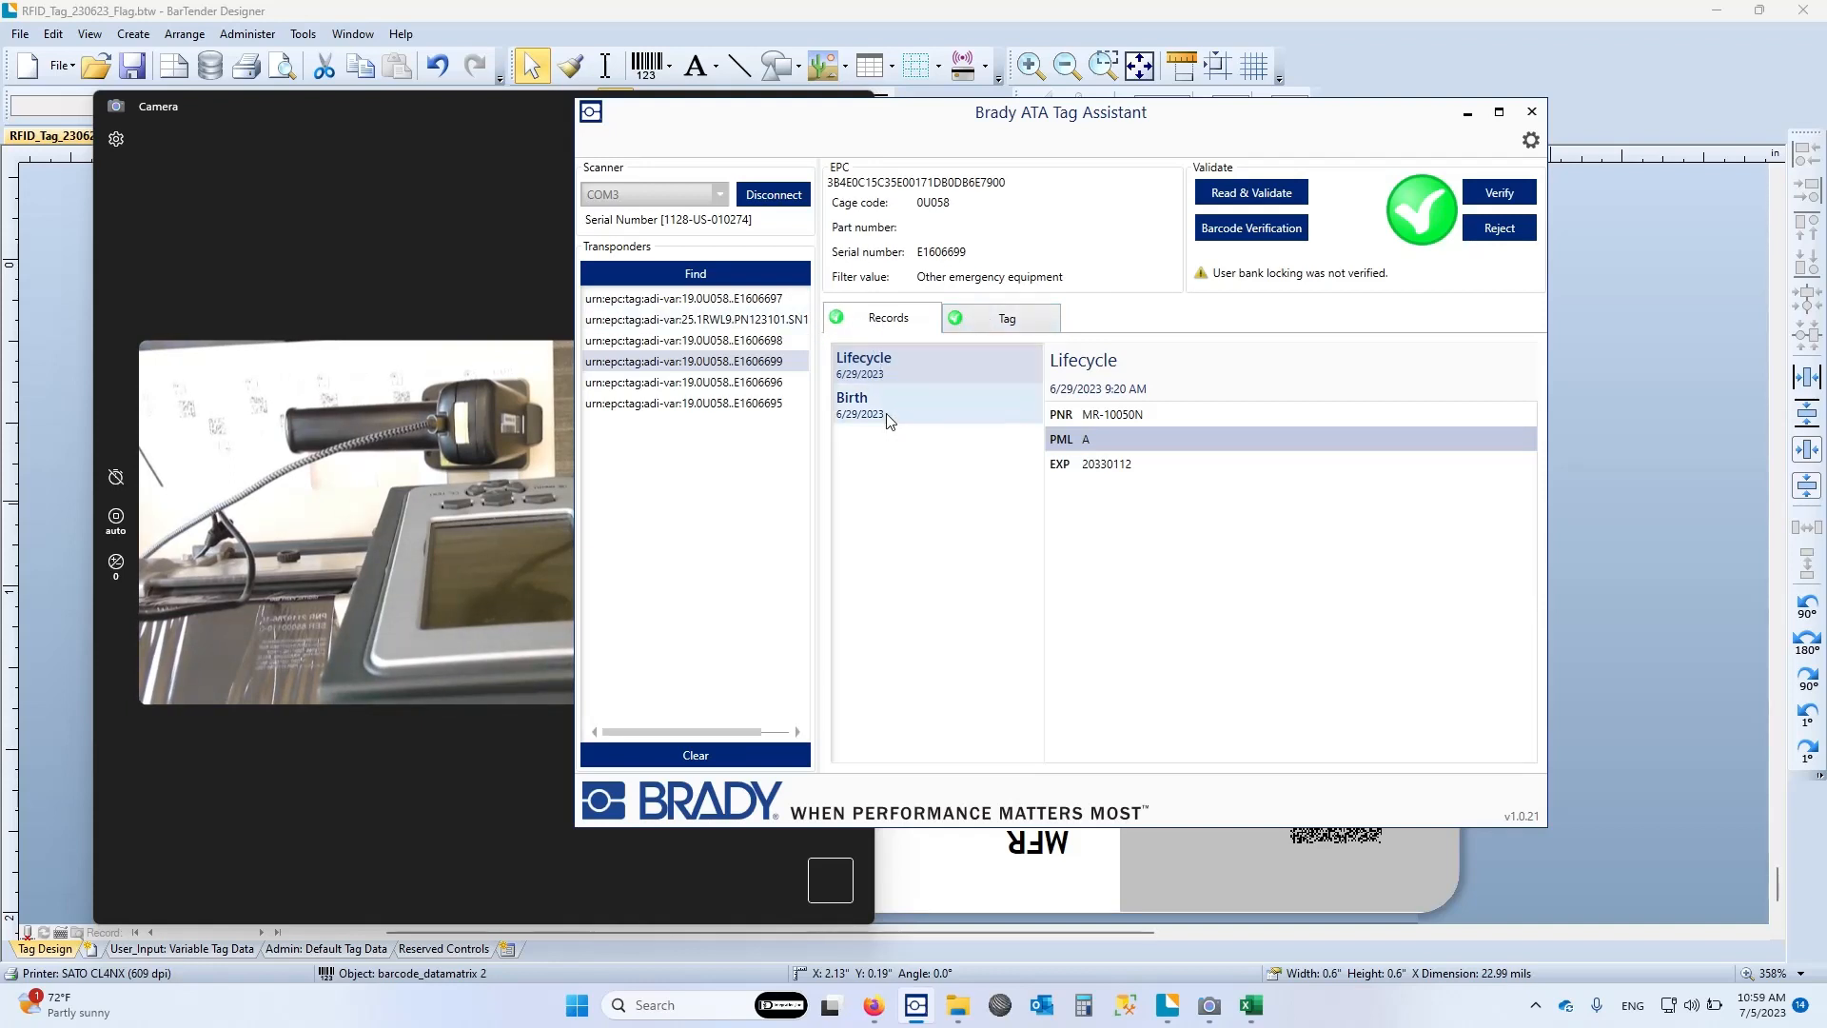
{"action": "left_click", "coordinate": [980, 322]}
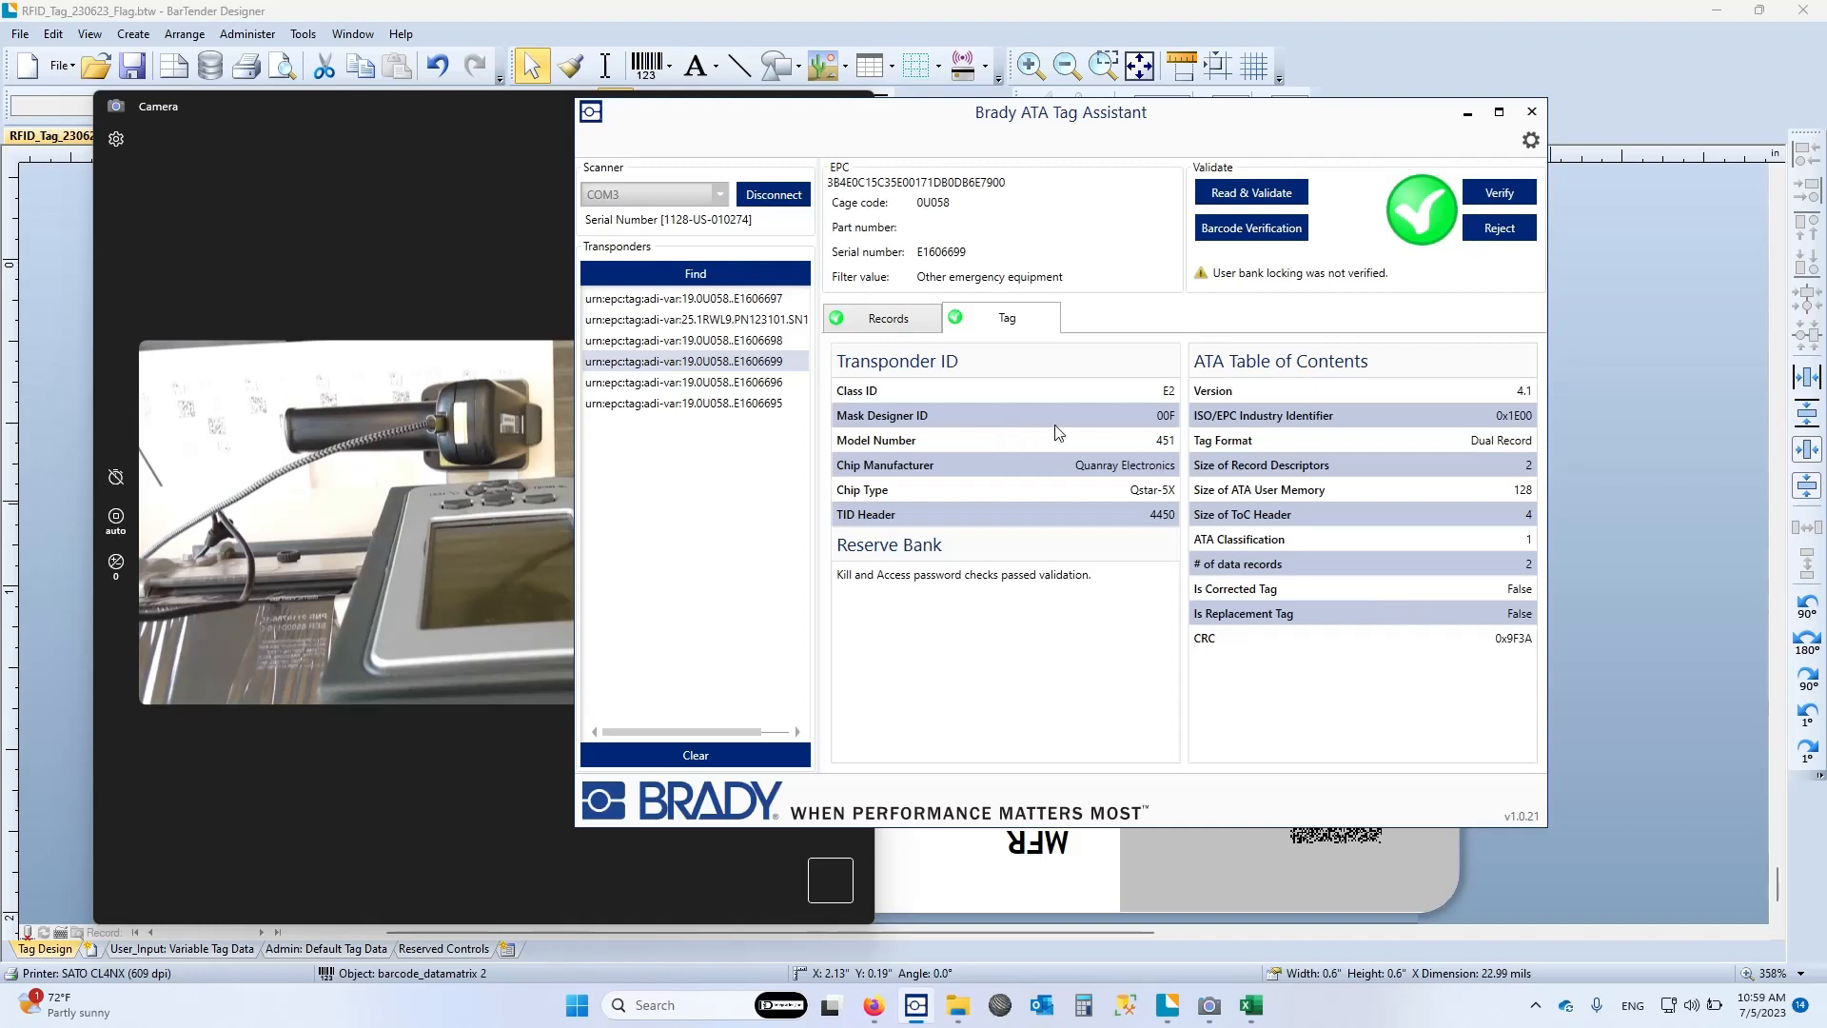
{"action": "left_click", "coordinate": [861, 317]}
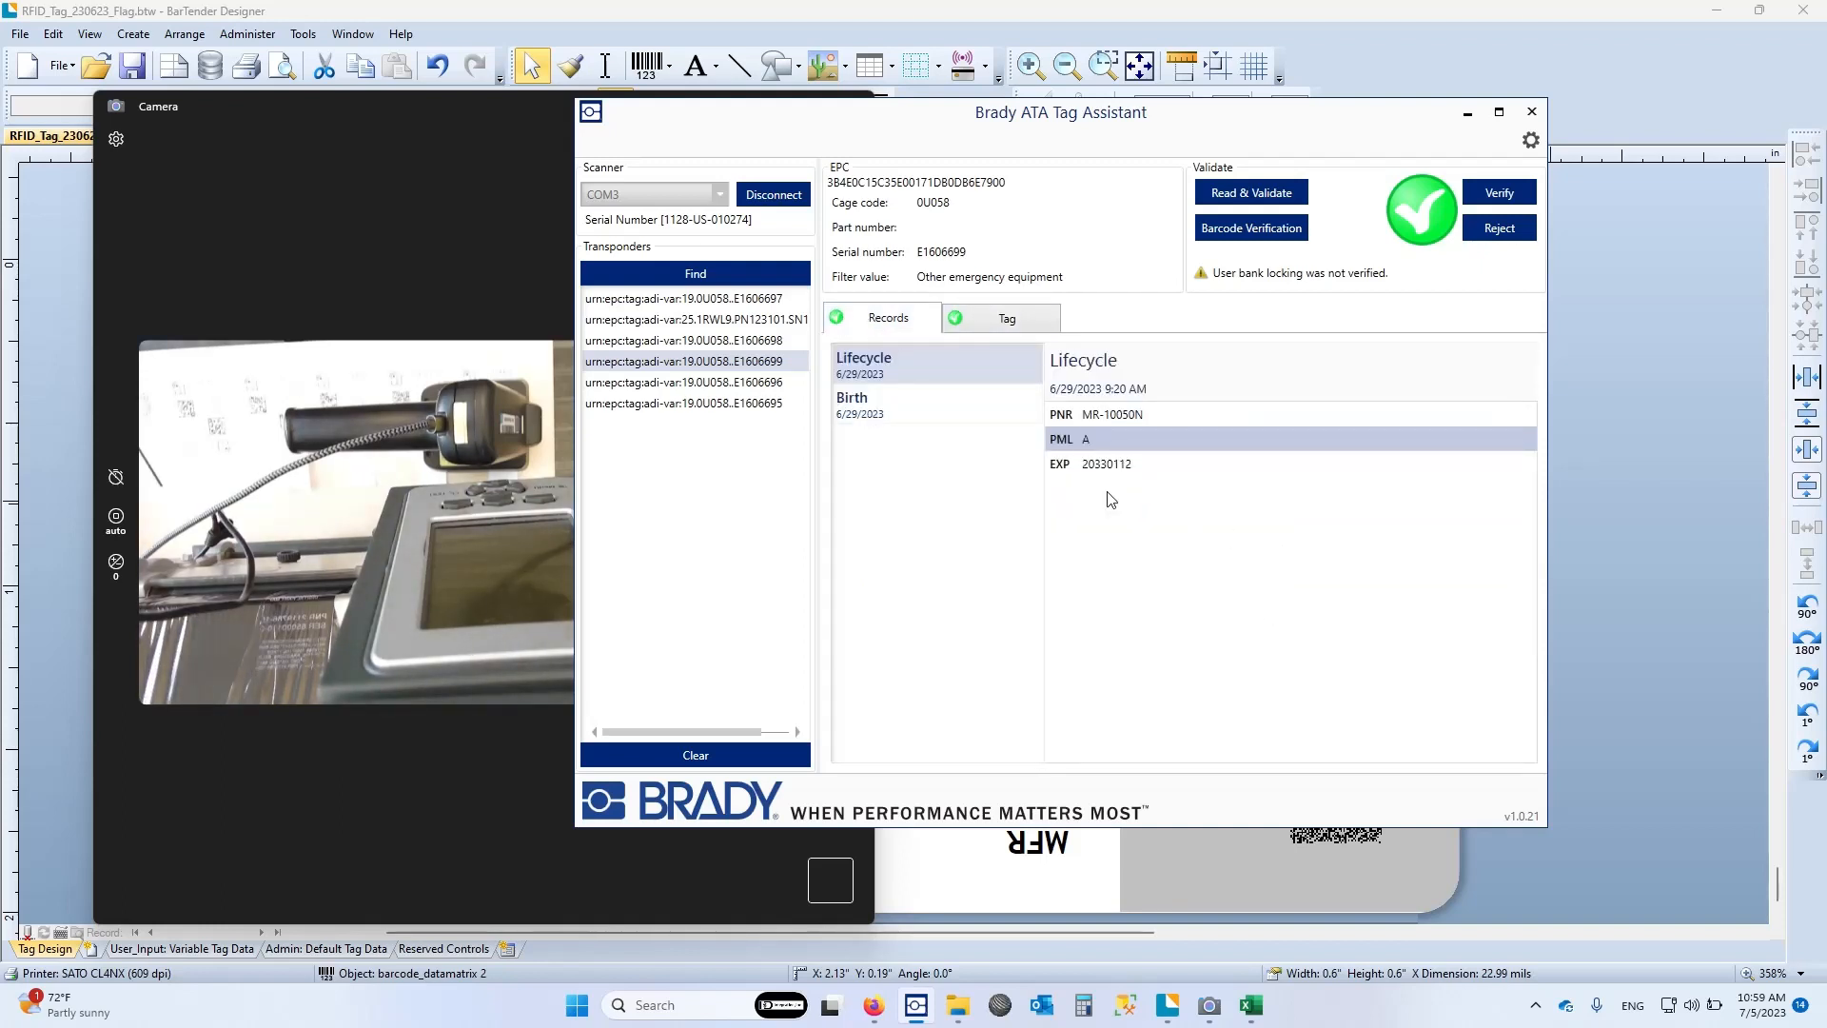
{"action": "left_click", "coordinate": [884, 399]}
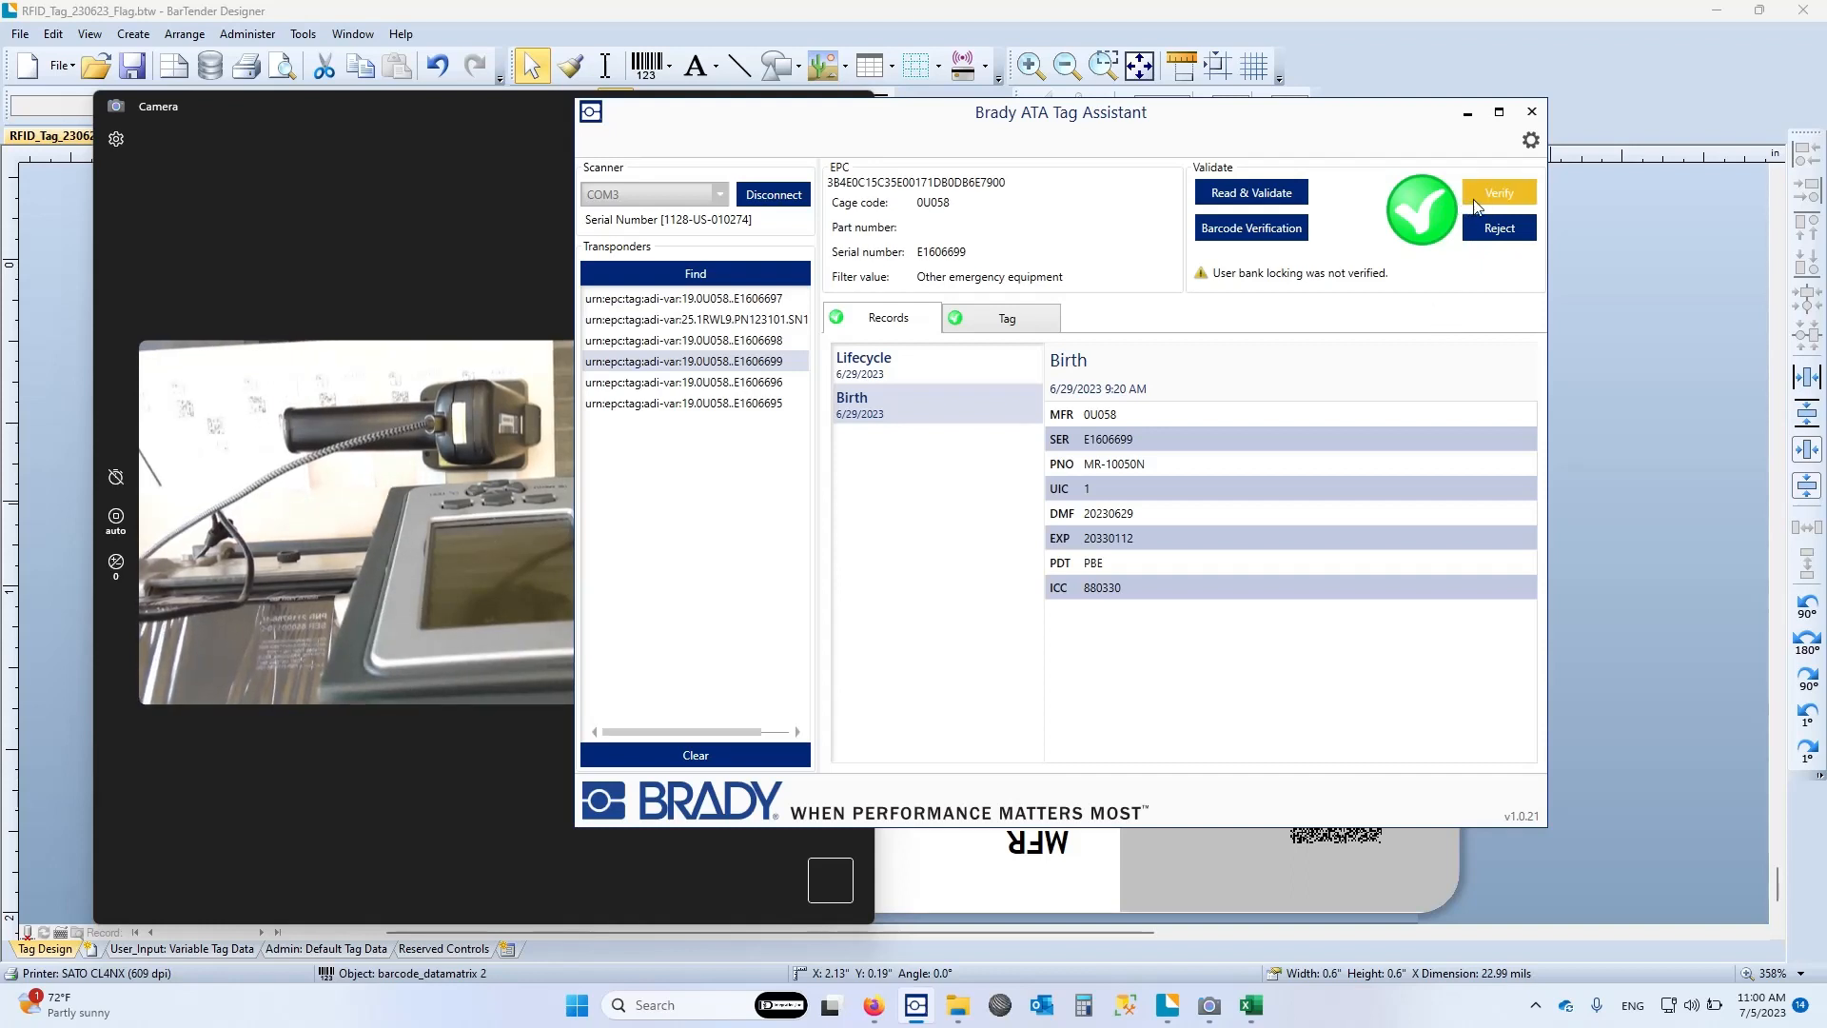
Enable Validate User Bank Locking and Display Lock Details in the configuration, then reconnect the scanner and find the transponders
{"action": "left_click", "coordinate": [1526, 139]}
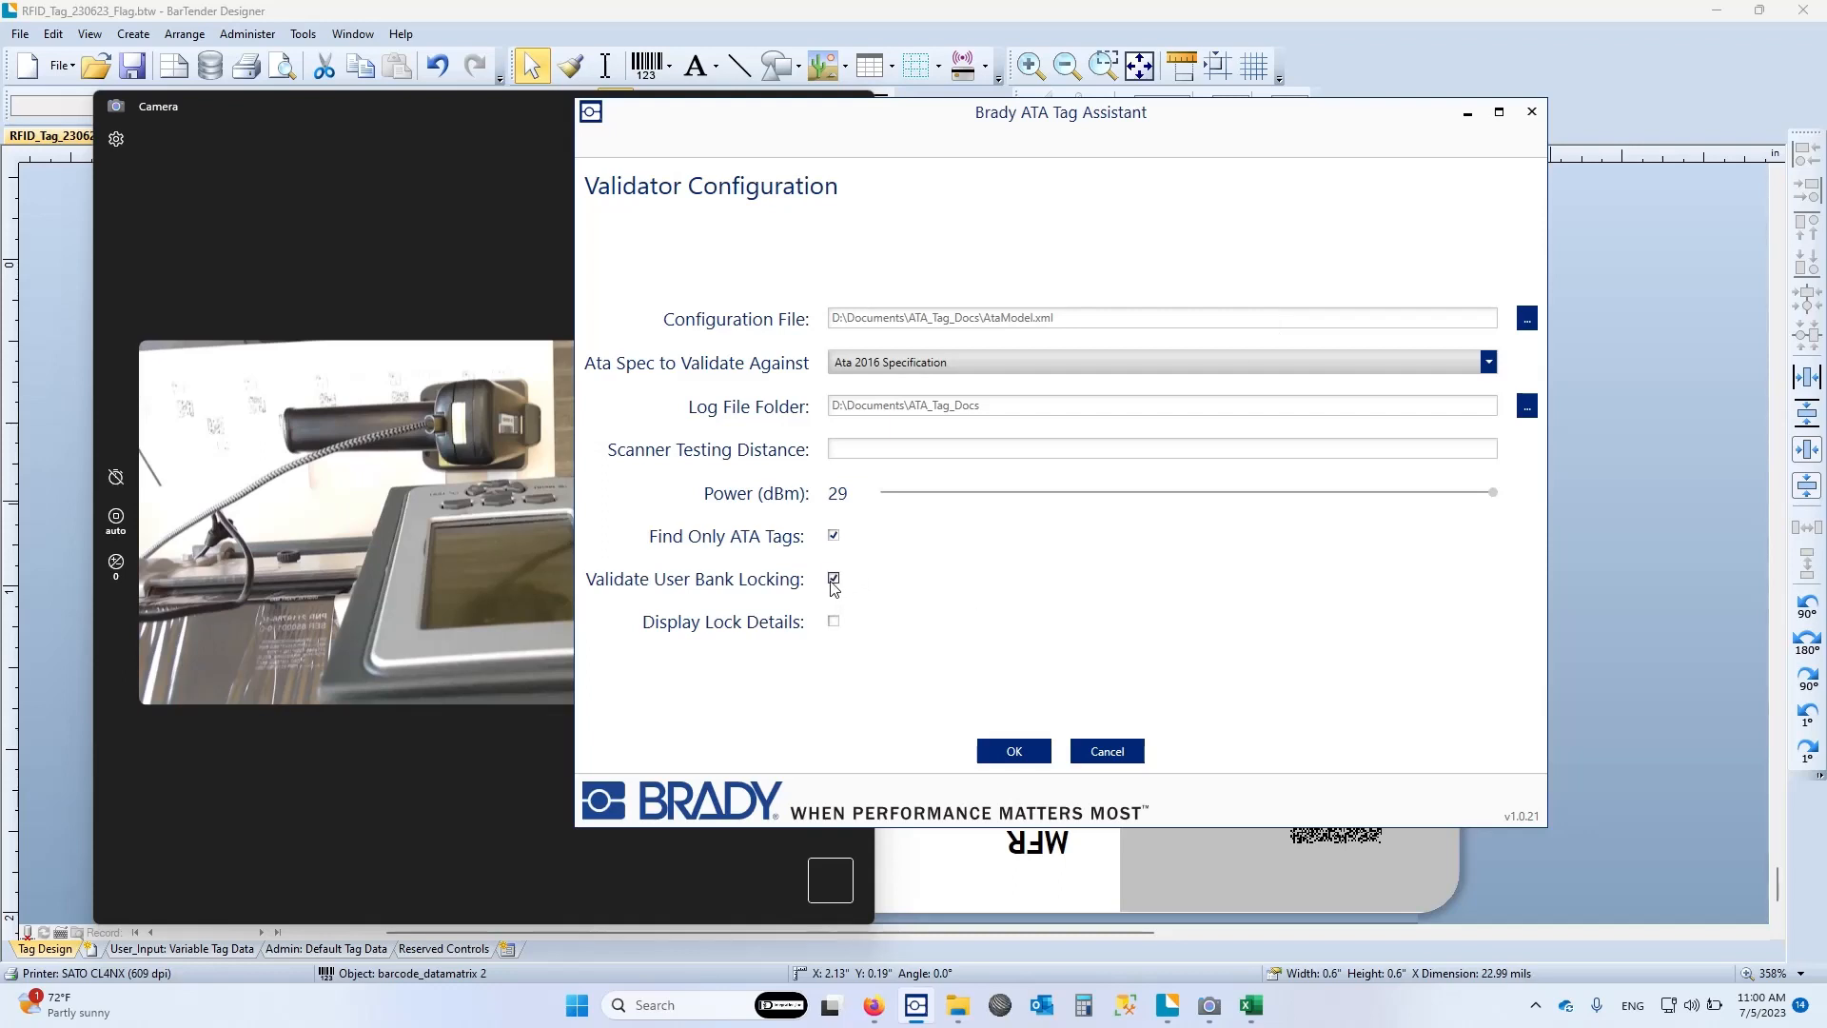
{"action": "left_click", "coordinate": [834, 623]}
{"action": "left_click", "coordinate": [1014, 751]}
{"action": "left_click", "coordinate": [775, 196]}
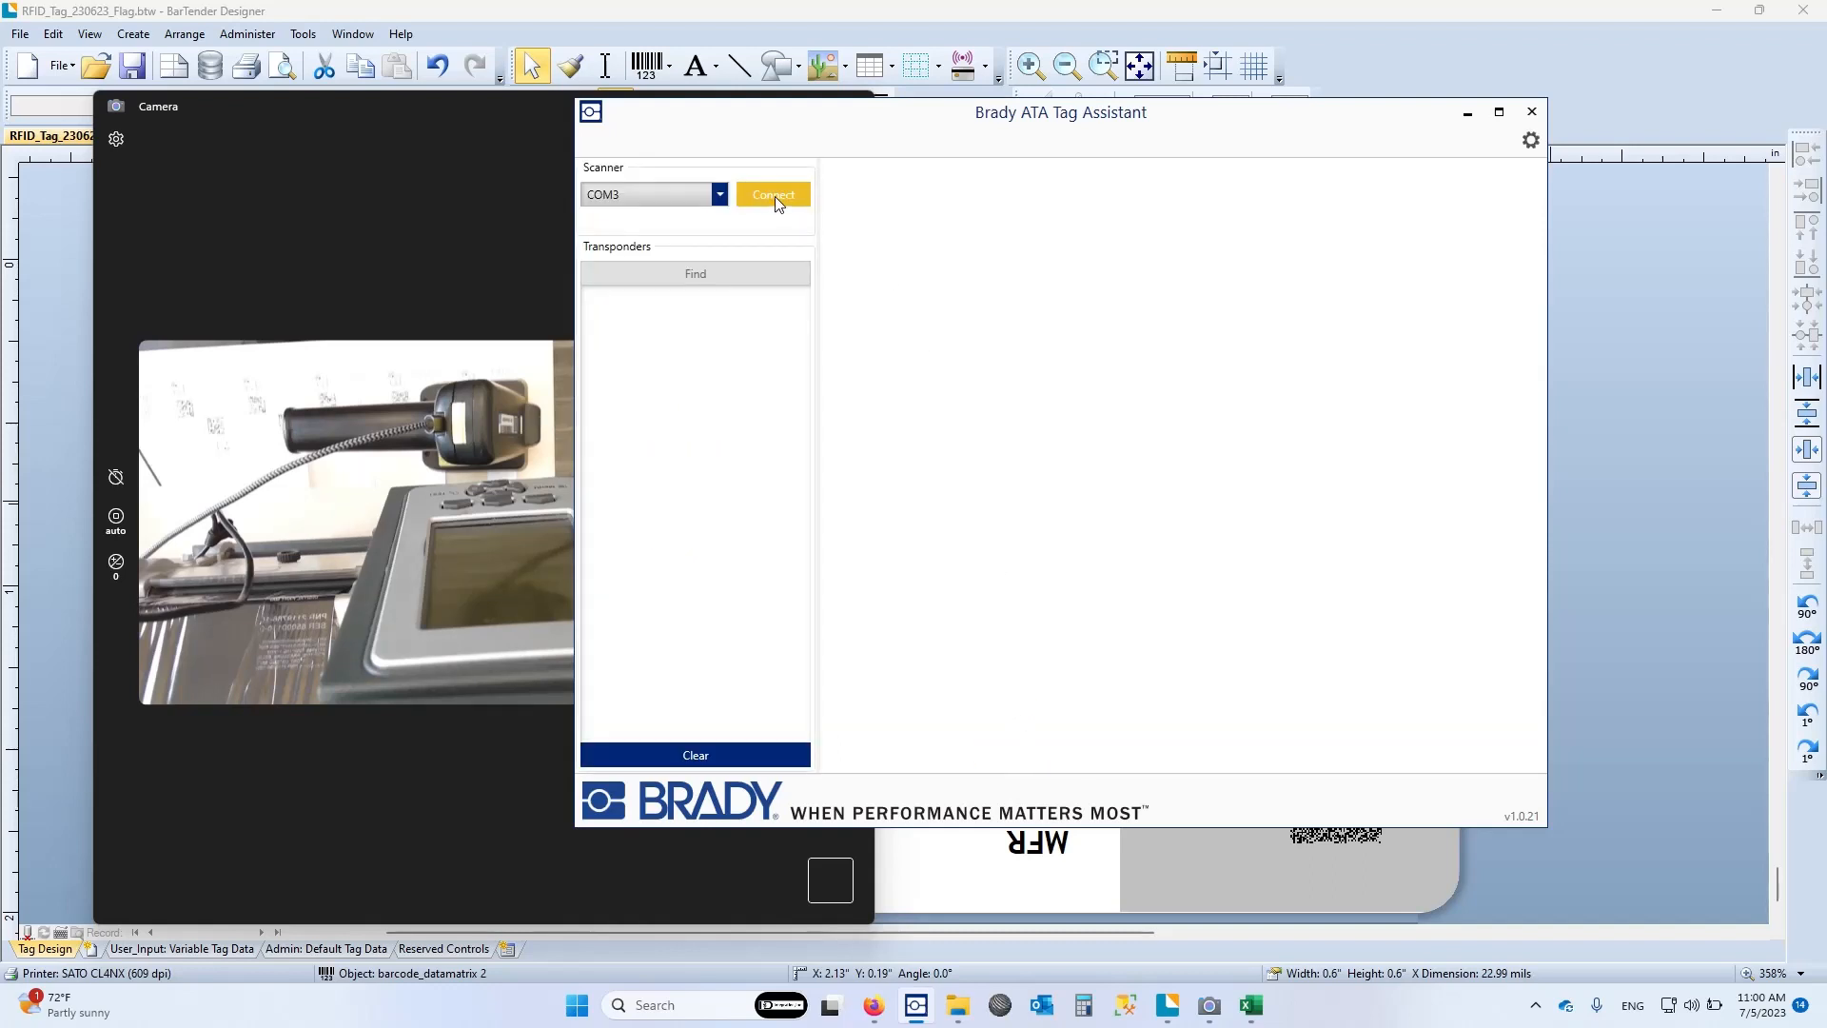
{"action": "left_click", "coordinate": [727, 272]}
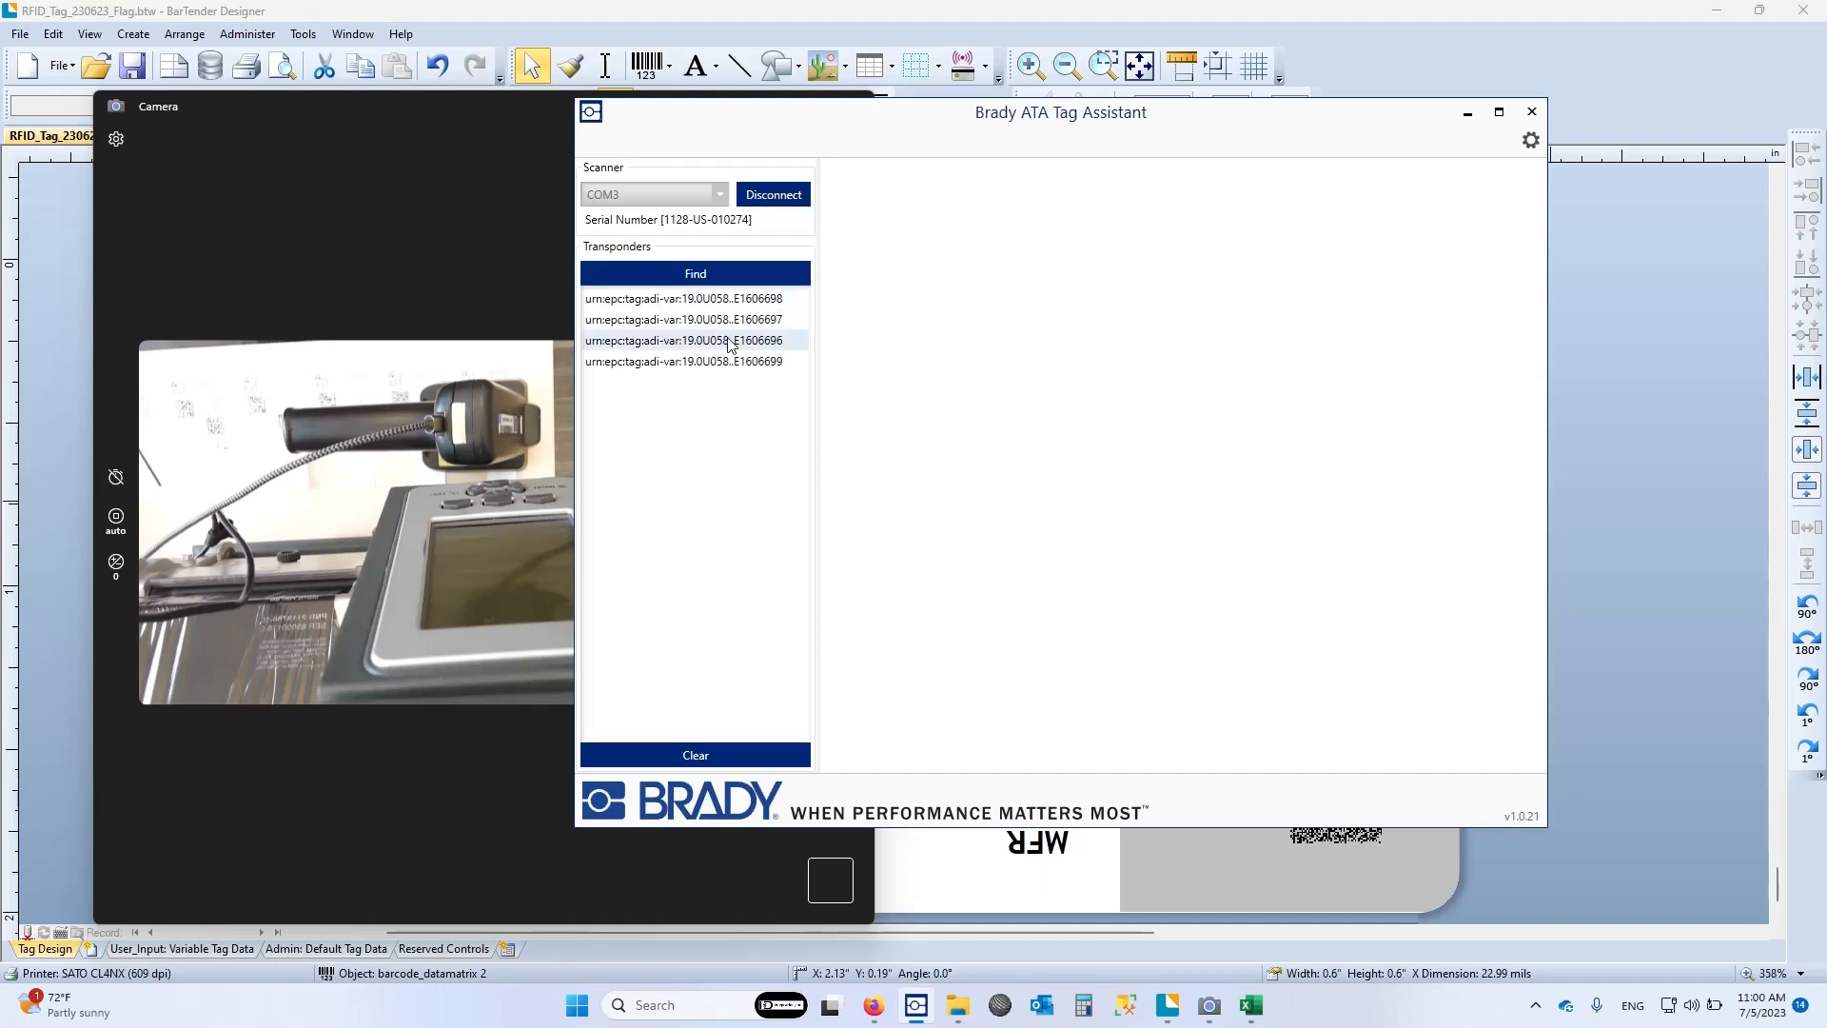
Validate transponder E1606699 with user bank locking checked, review its birth record and tag details, and mark the tag as verified
{"action": "left_click", "coordinate": [751, 372]}
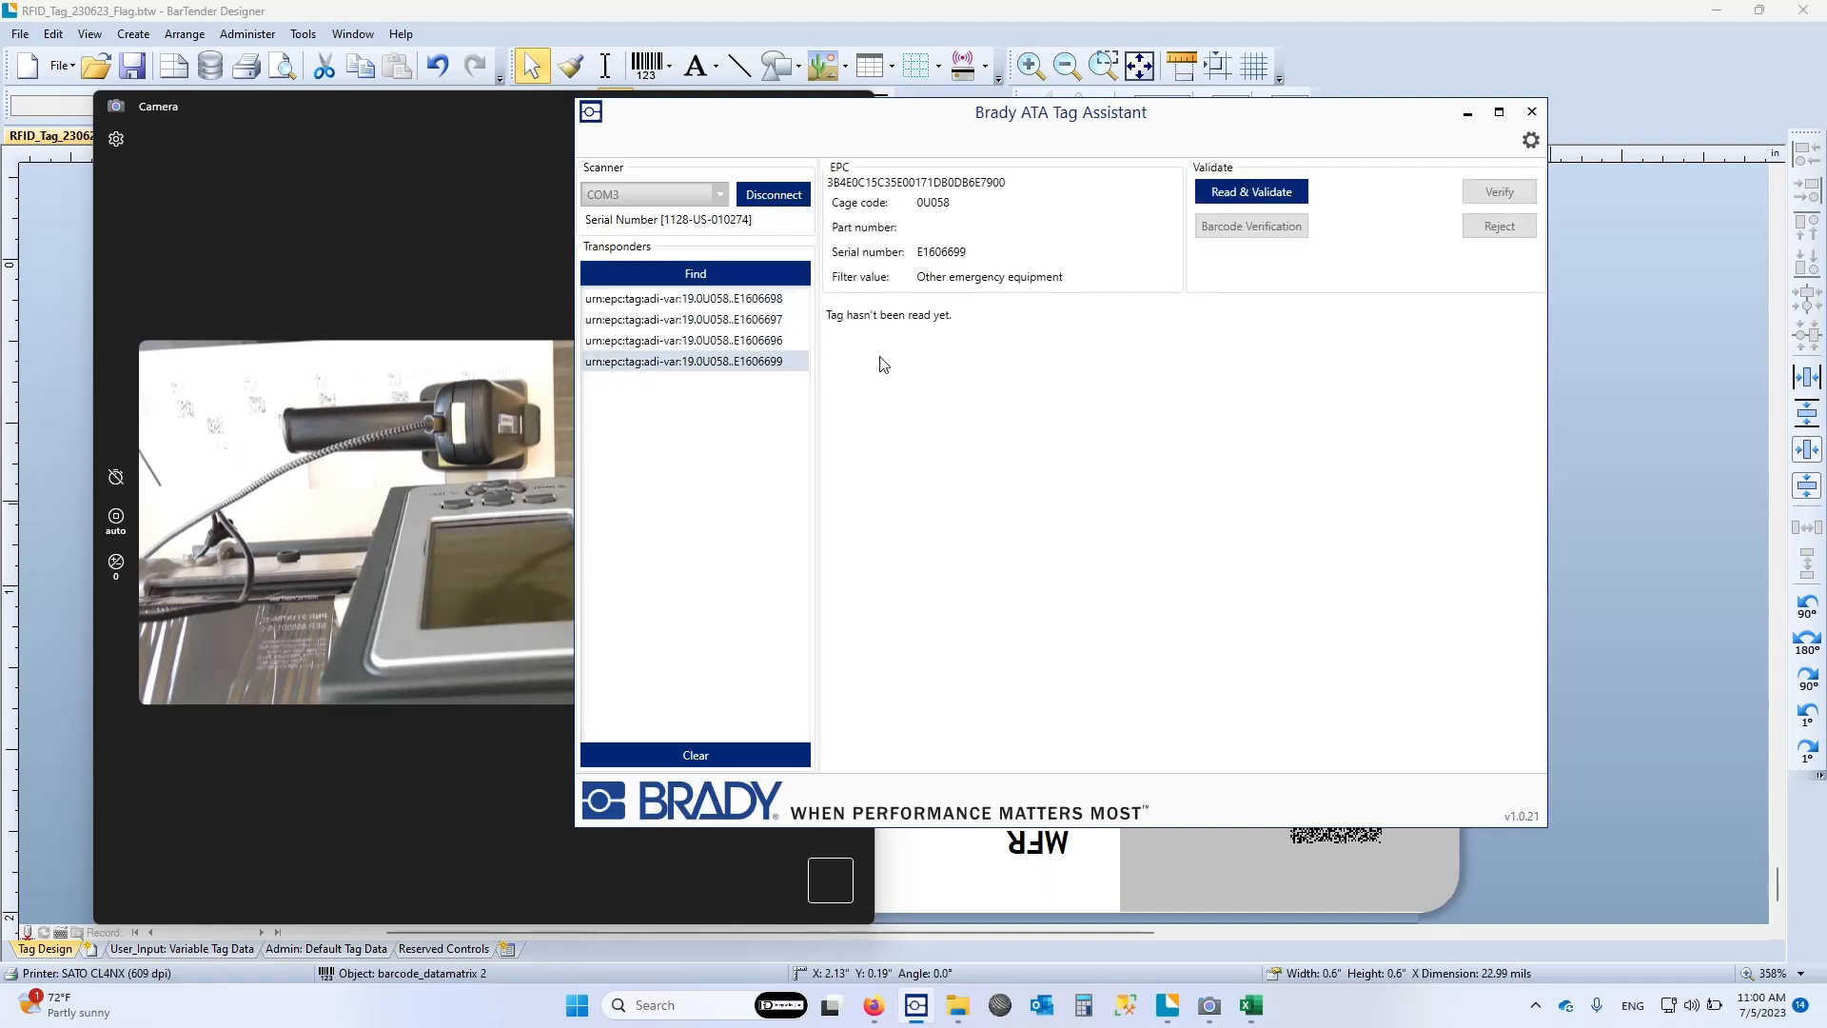
{"action": "left_click", "coordinate": [1243, 191]}
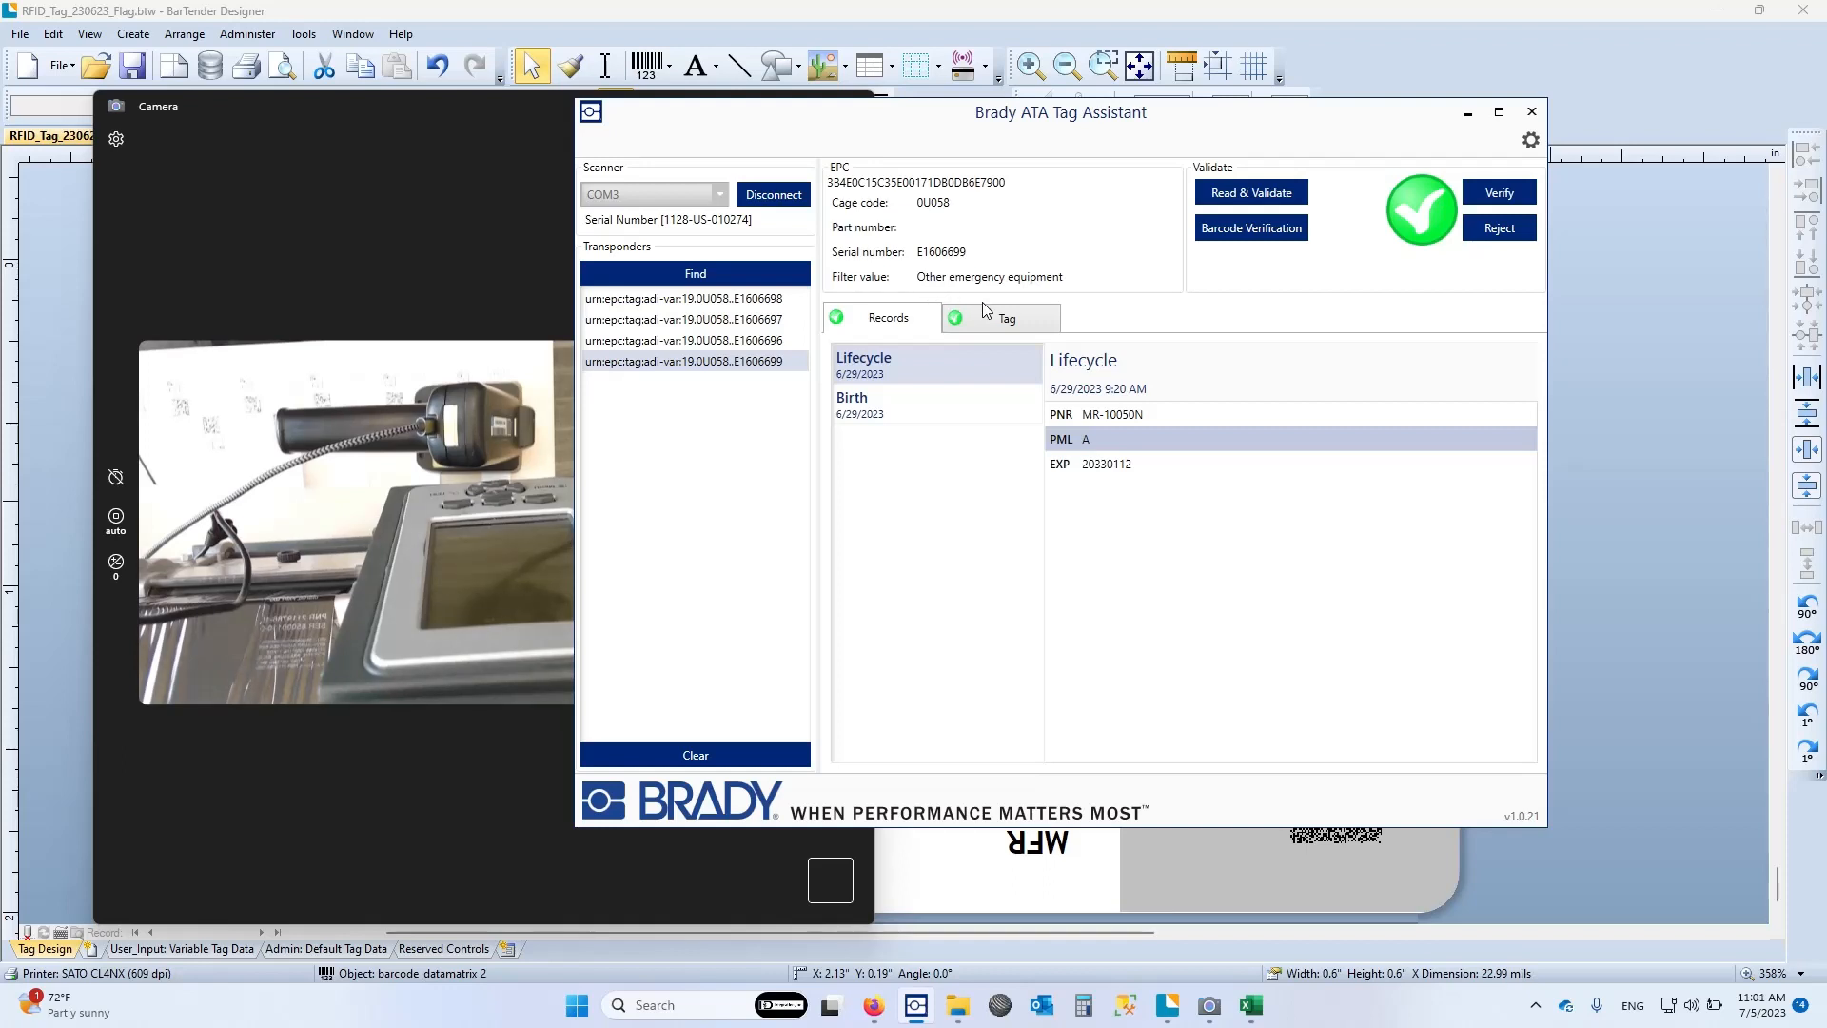
{"action": "left_click", "coordinate": [877, 411]}
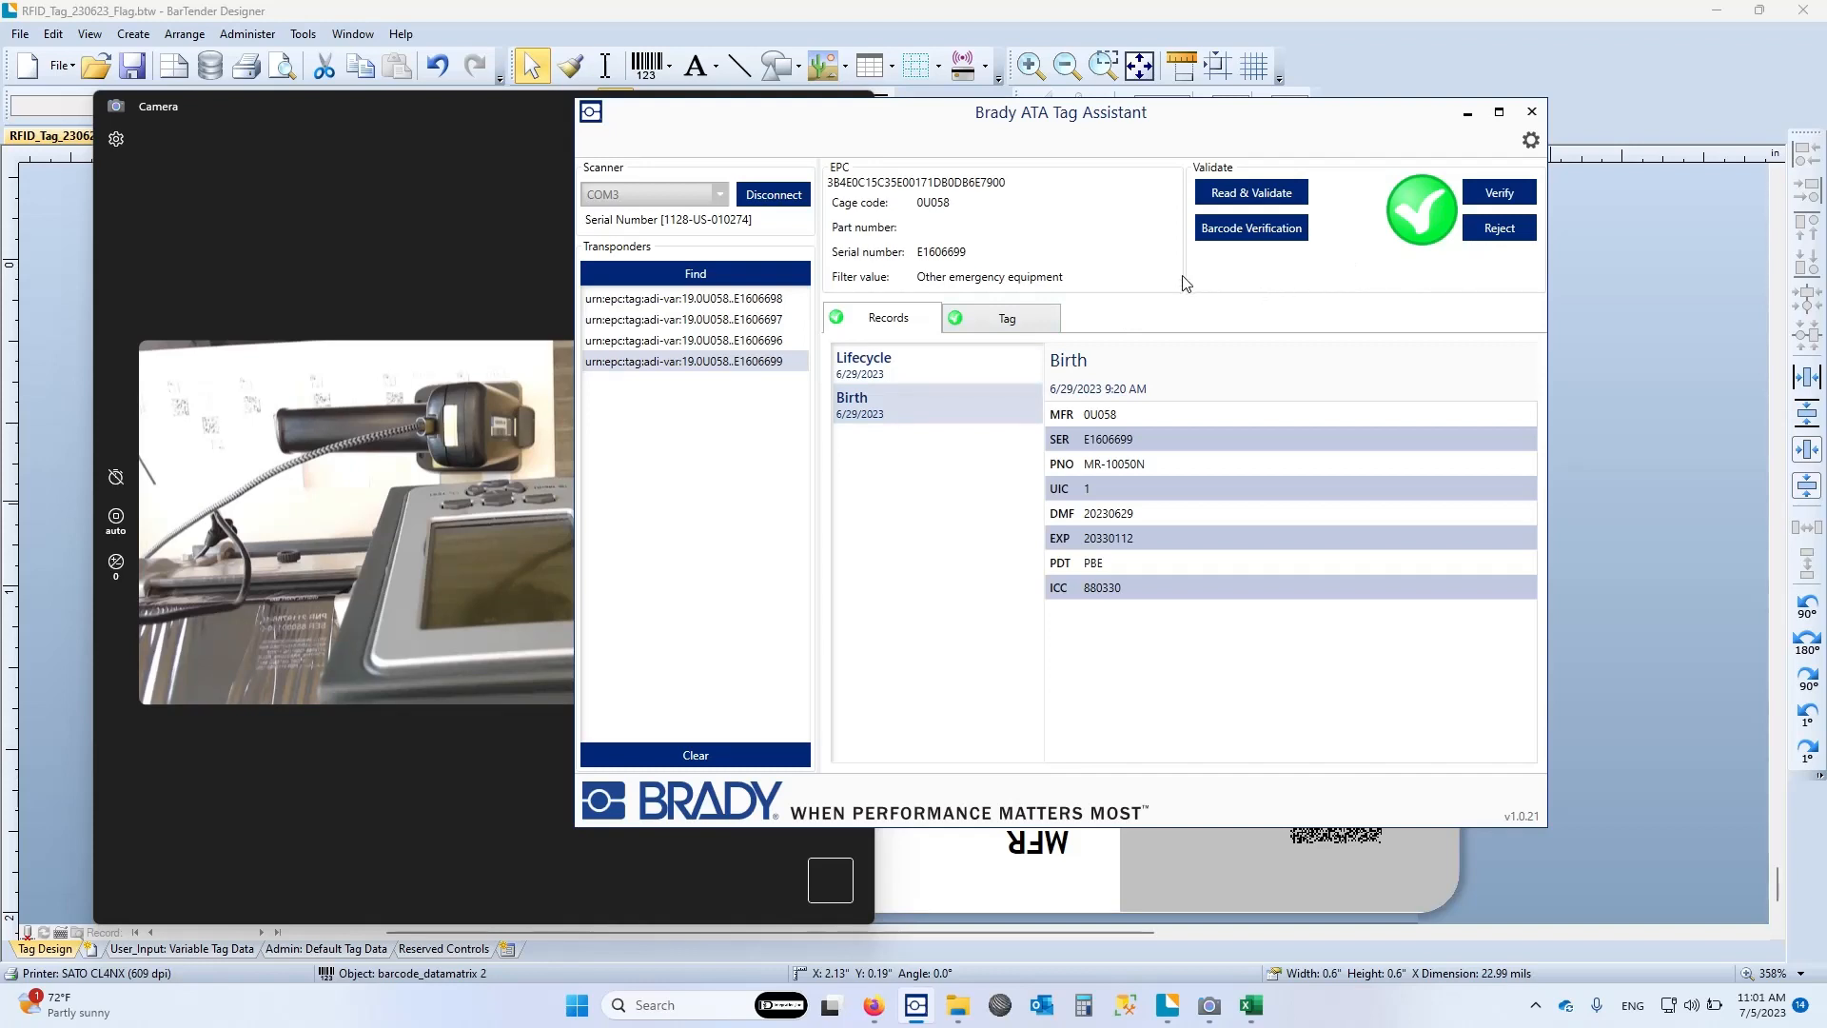
{"action": "left_click", "coordinate": [1016, 321]}
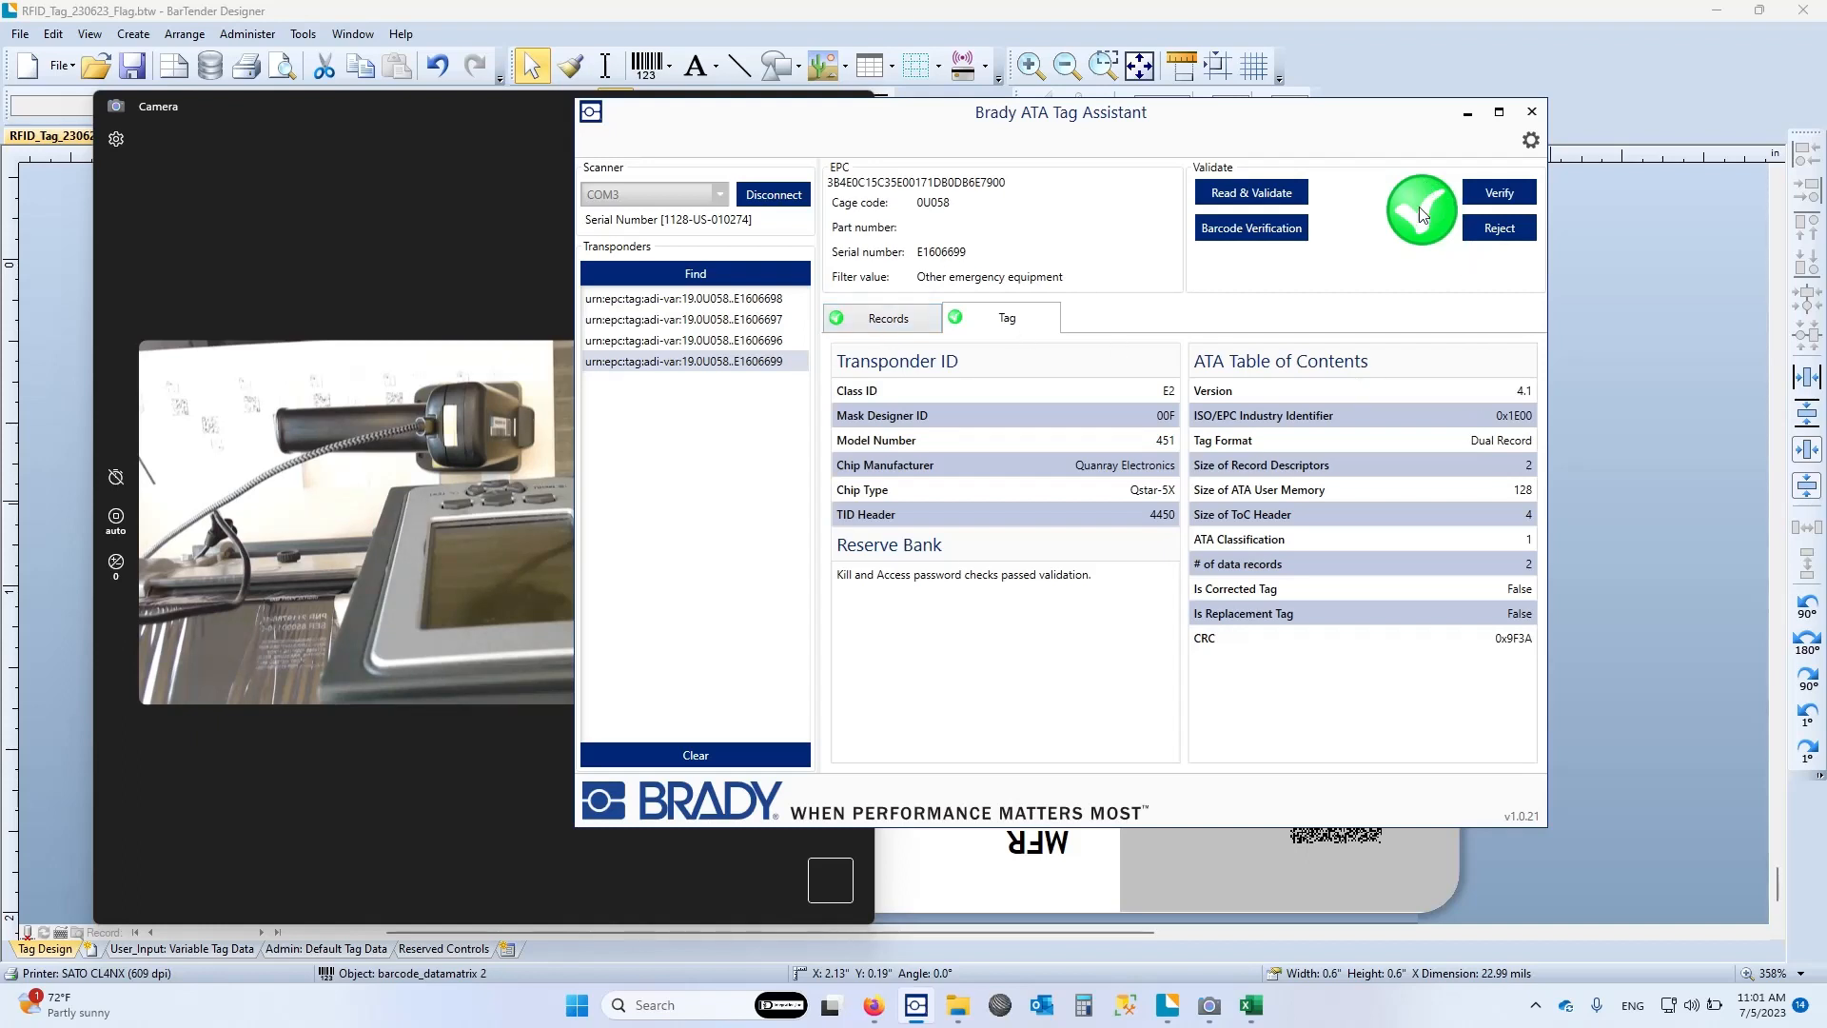
{"action": "left_click", "coordinate": [1498, 192]}
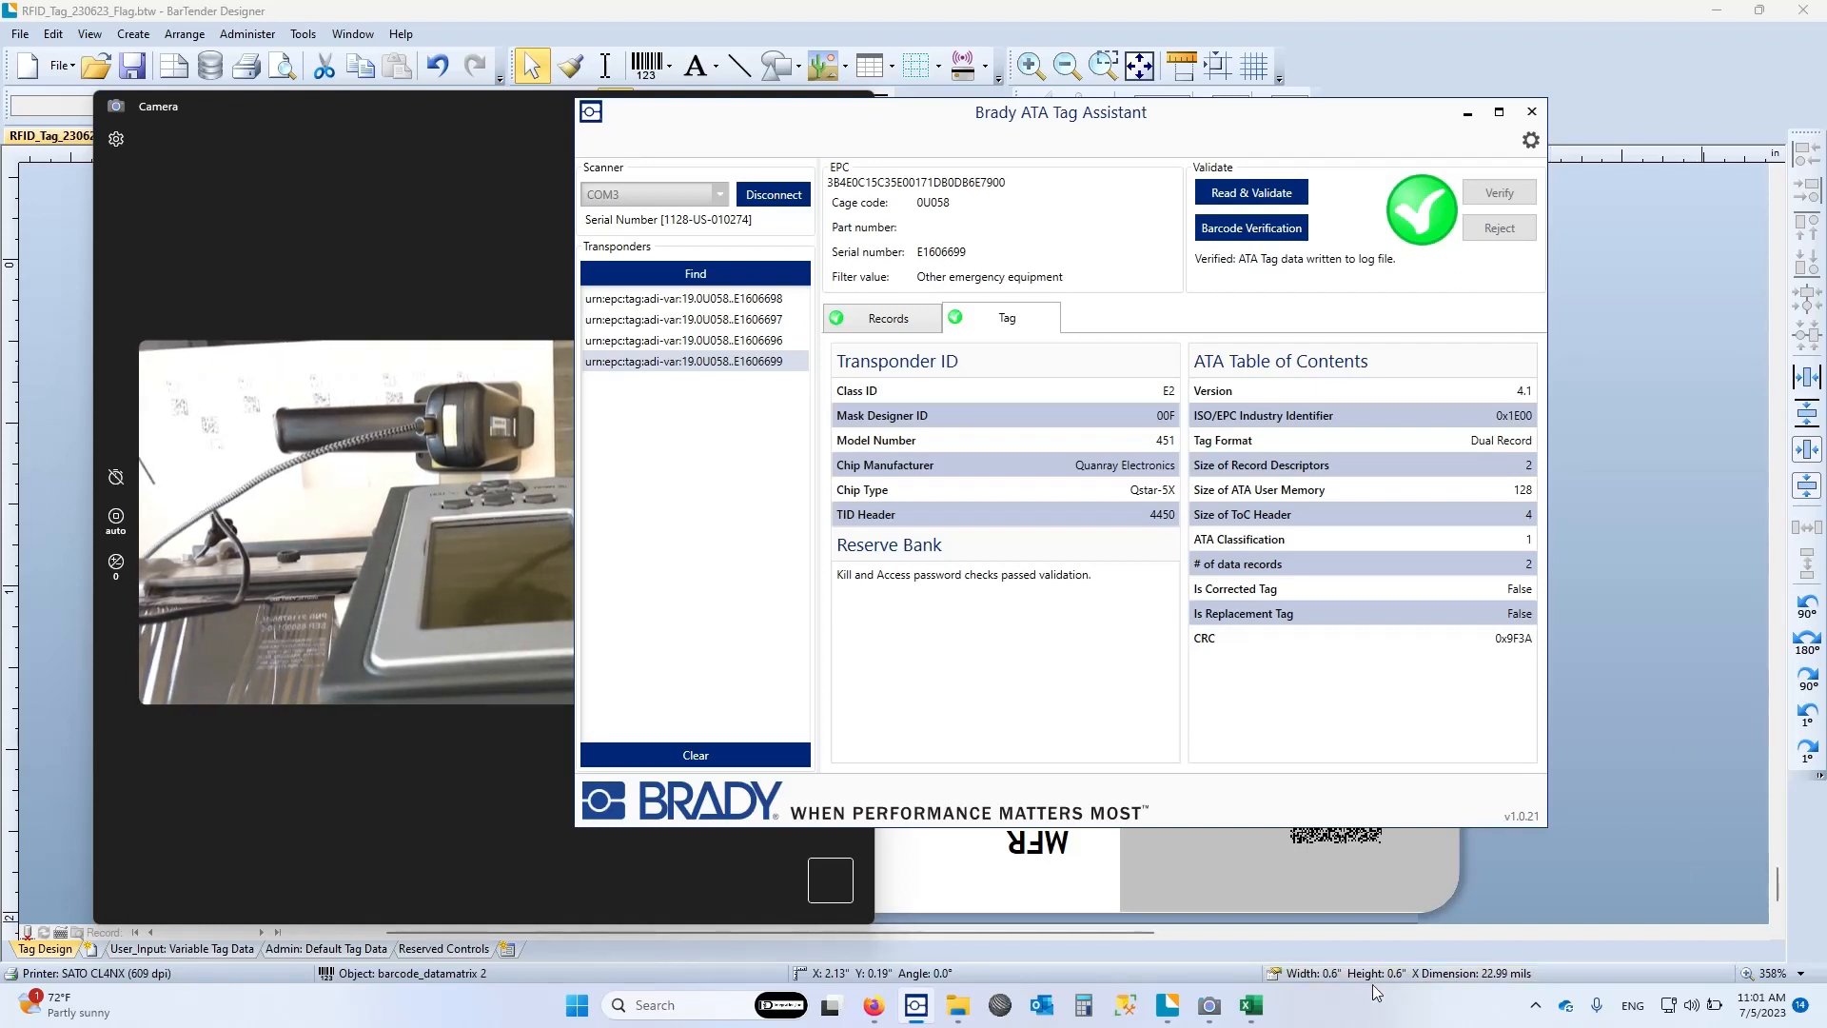
Open AtaLogFile.csv from the ATA_Tag_Docs folder in File Explorer, widen its window and highlight the newest log entry on line 15
{"action": "mouse_move", "coordinate": [957, 1016]}
{"action": "left_click", "coordinate": [932, 885]}
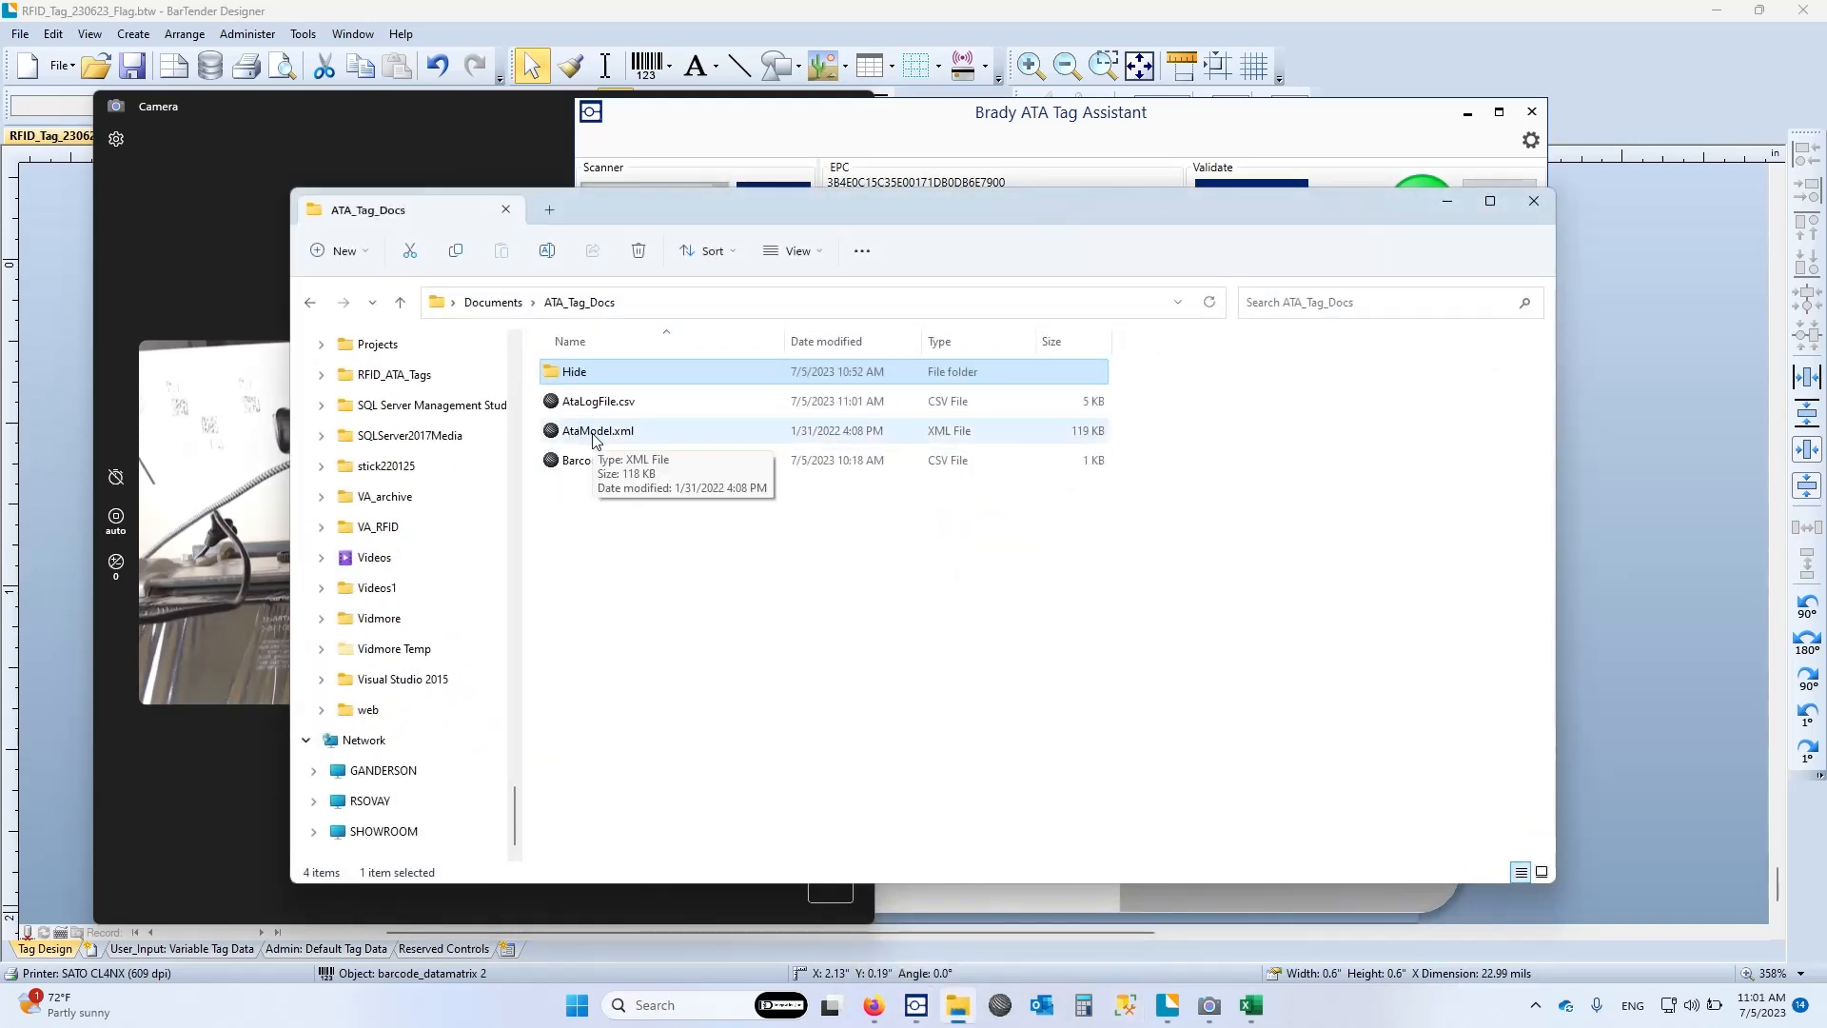
{"action": "double_click", "coordinate": [597, 402]}
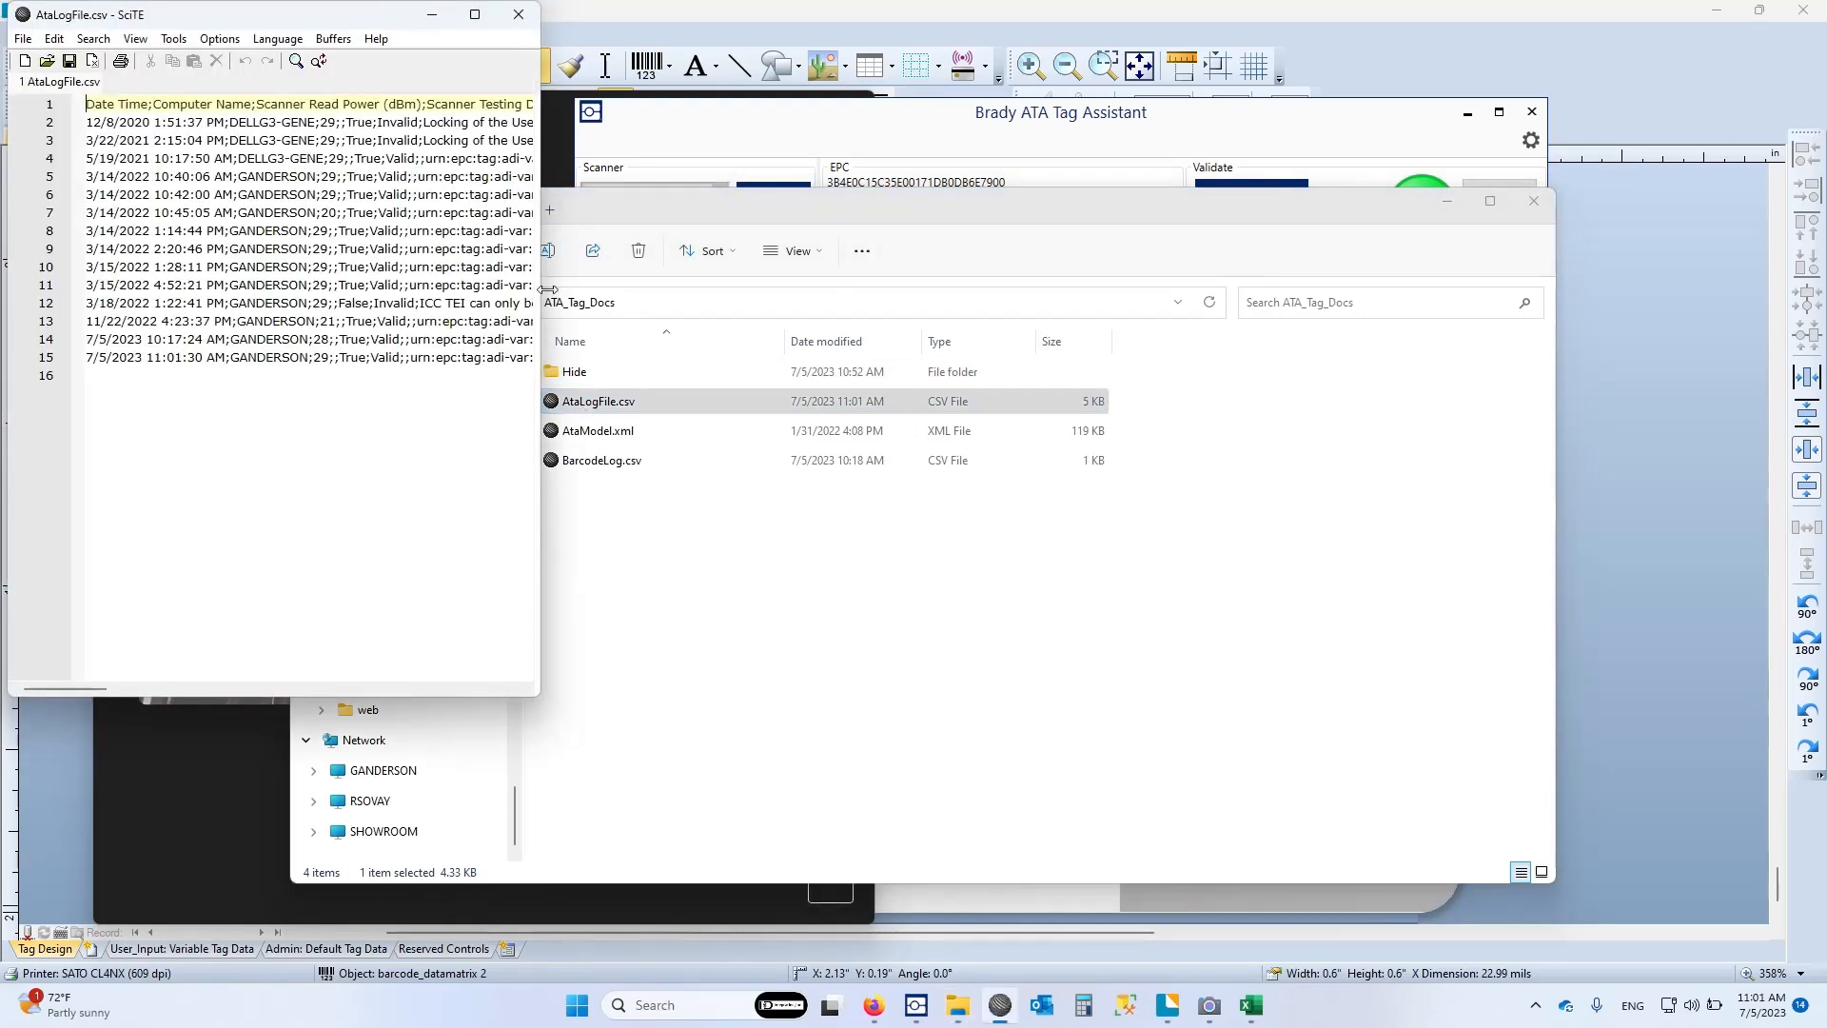
{"action": "left_click_drag", "start_coordinate": [546, 289], "coordinate": [1645, 290]}
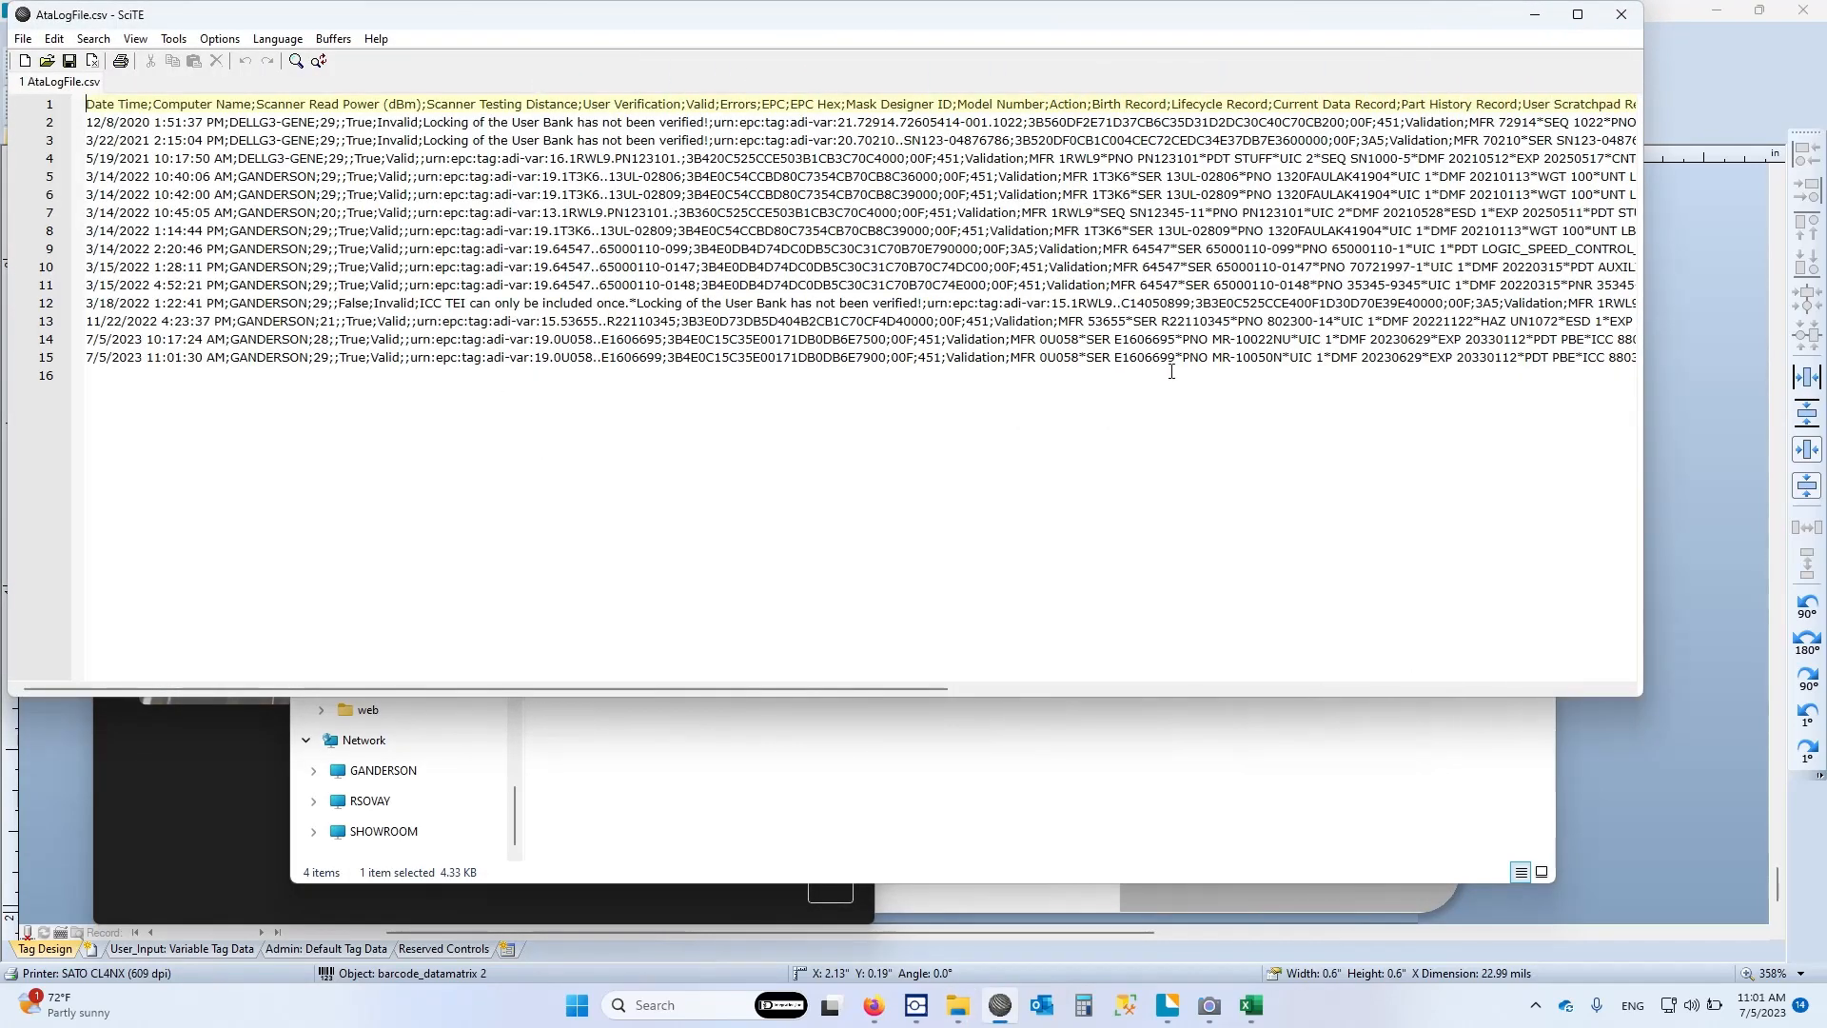
{"action": "left_click_drag", "start_coordinate": [89, 357], "coordinate": [504, 376]}
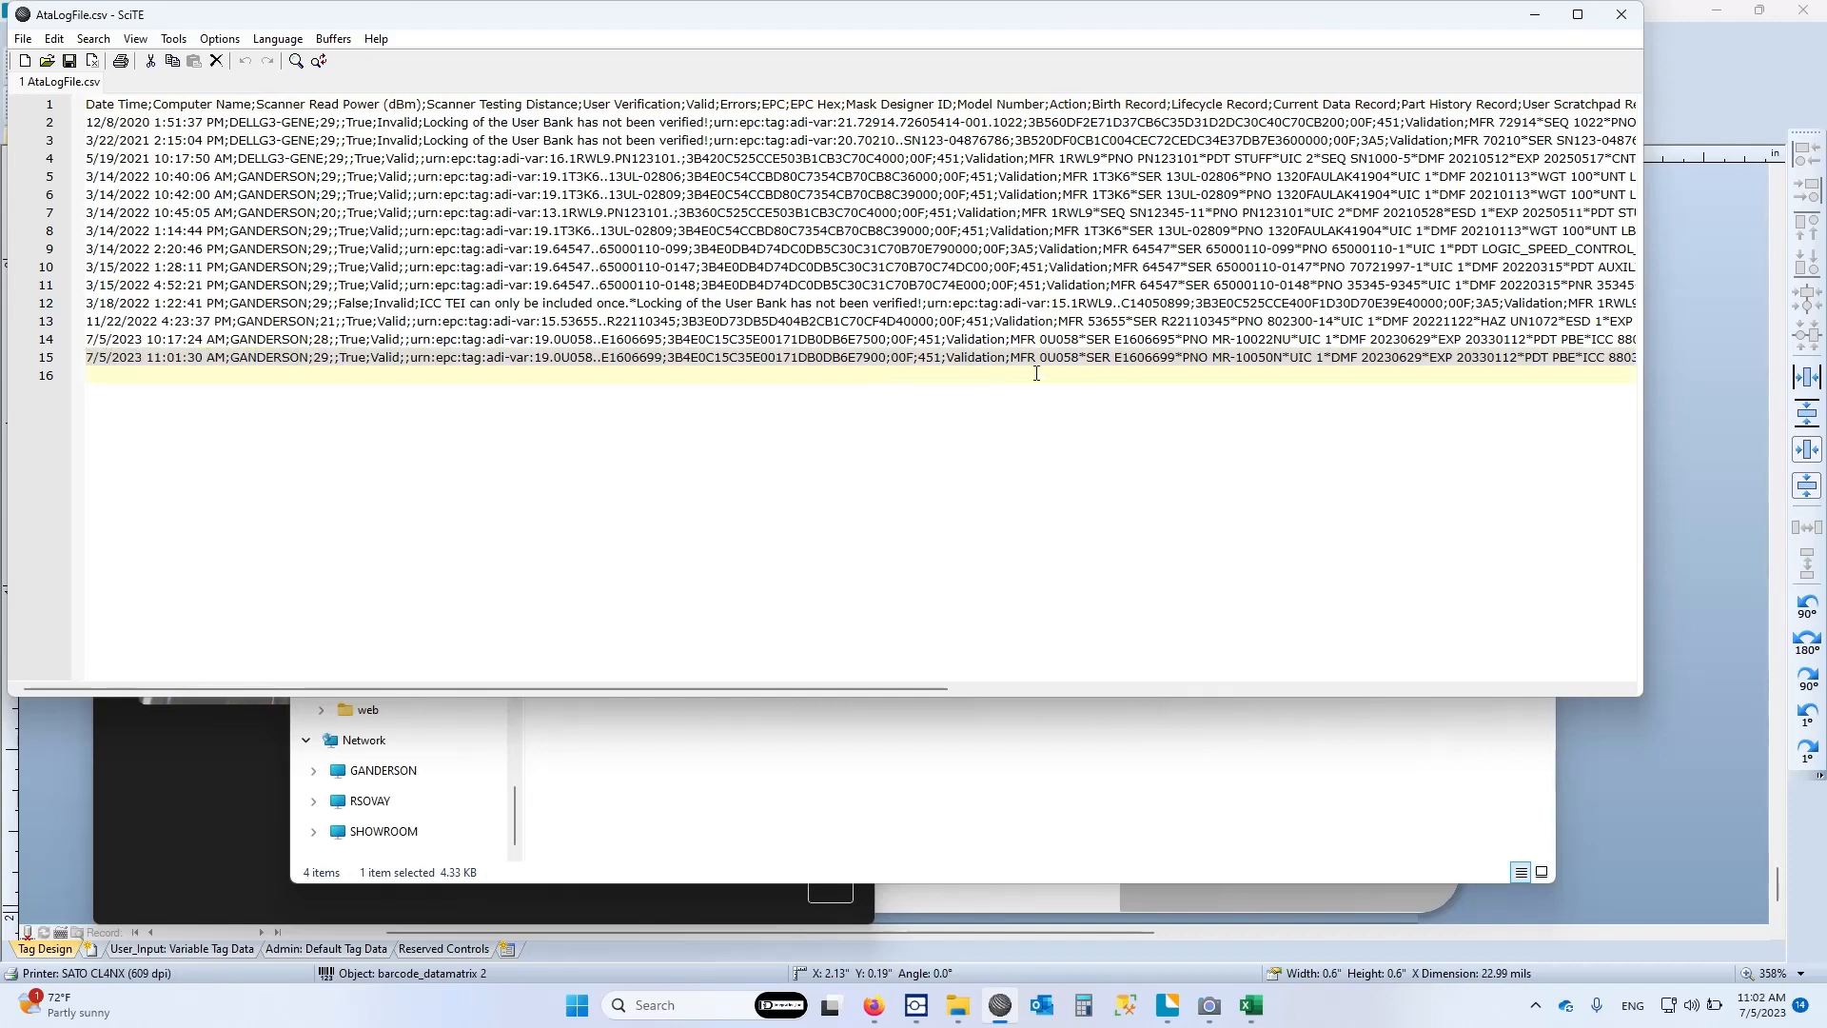
Highlight the newest entry on line 15 and the column headers on line 1 of AtaLogFile.csv, and close the file
{"action": "left_click_drag", "start_coordinate": [1036, 373], "coordinate": [1547, 355]}
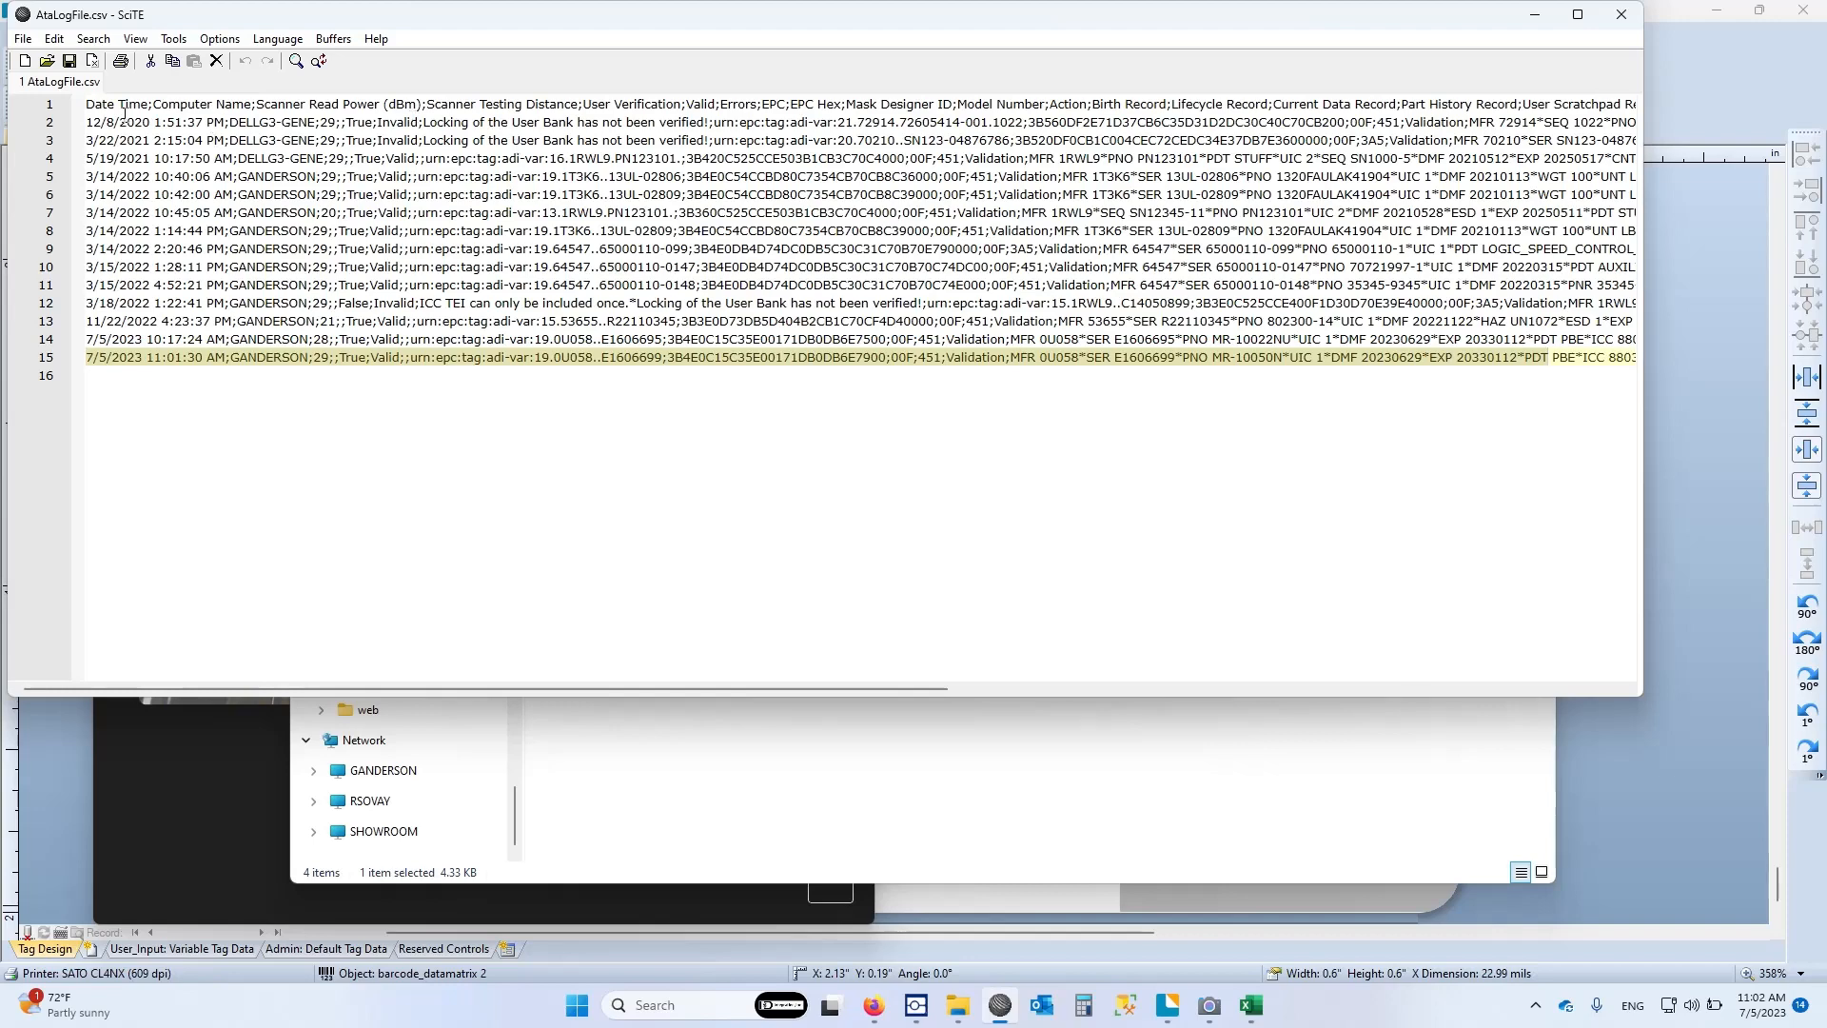
{"action": "left_click_drag", "start_coordinate": [85, 105], "coordinate": [1577, 108]}
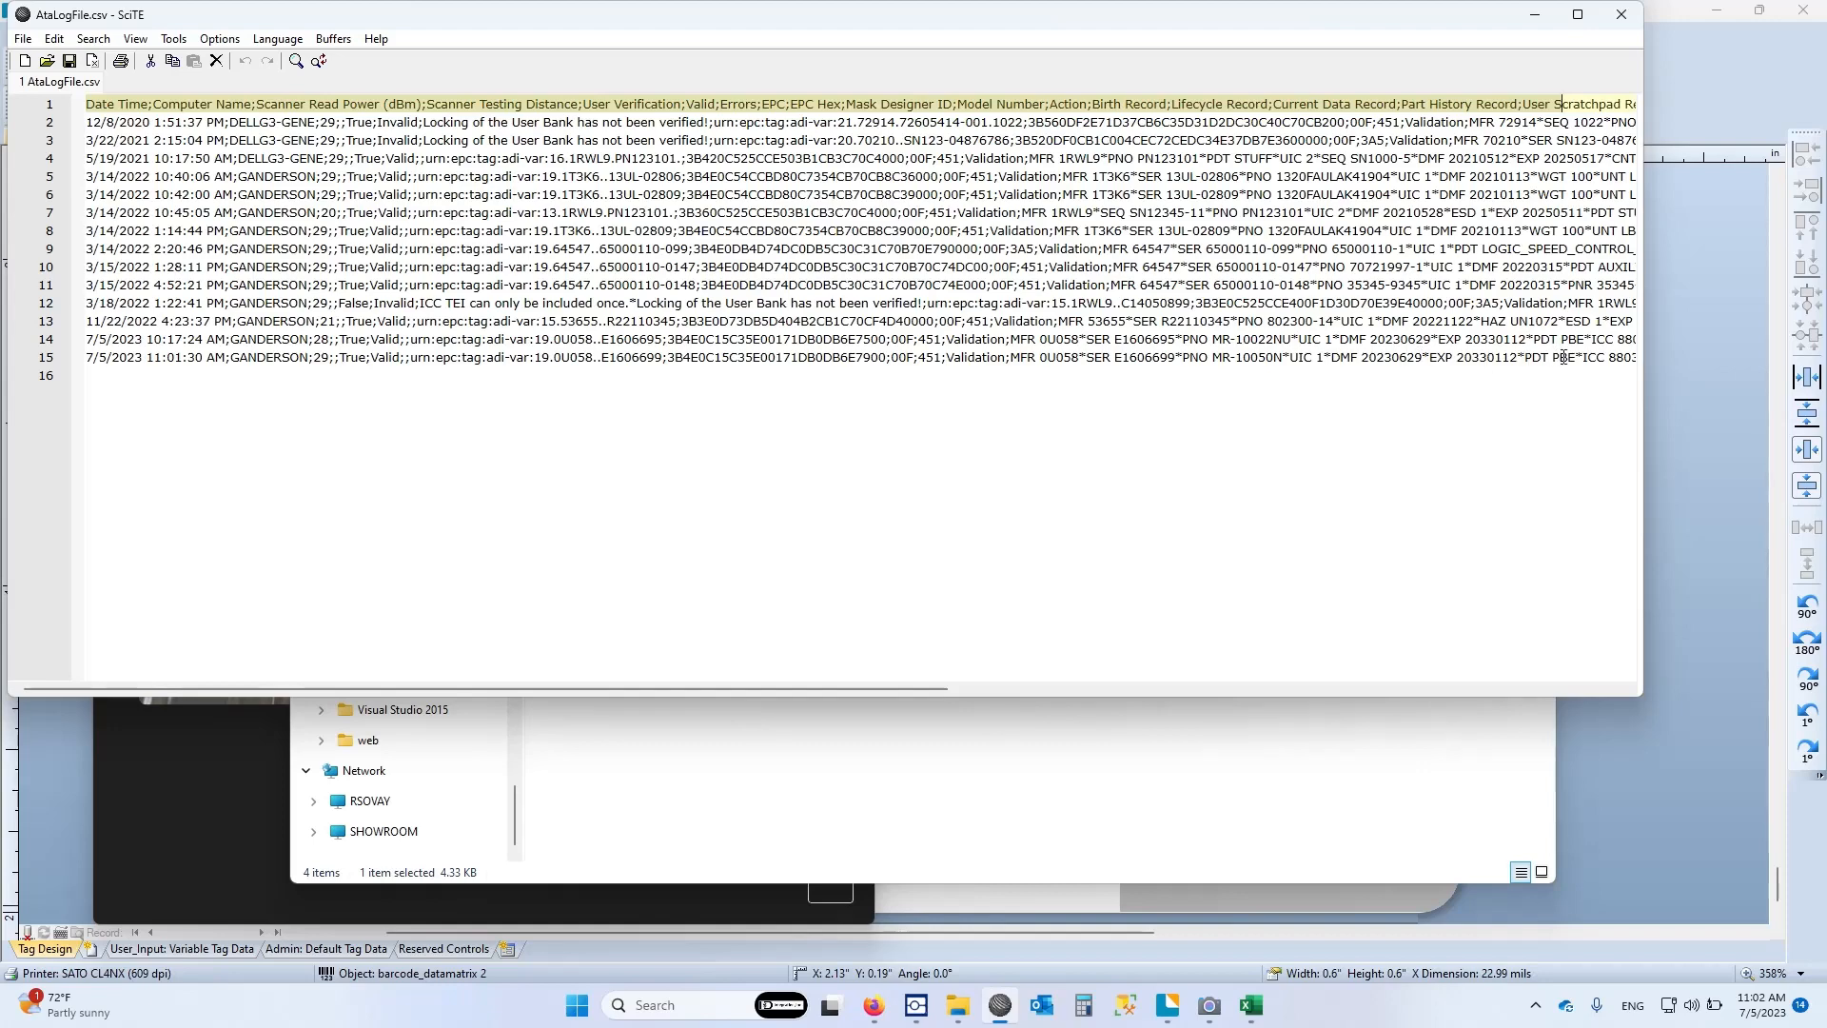
{"action": "left_click", "coordinate": [1620, 15]}
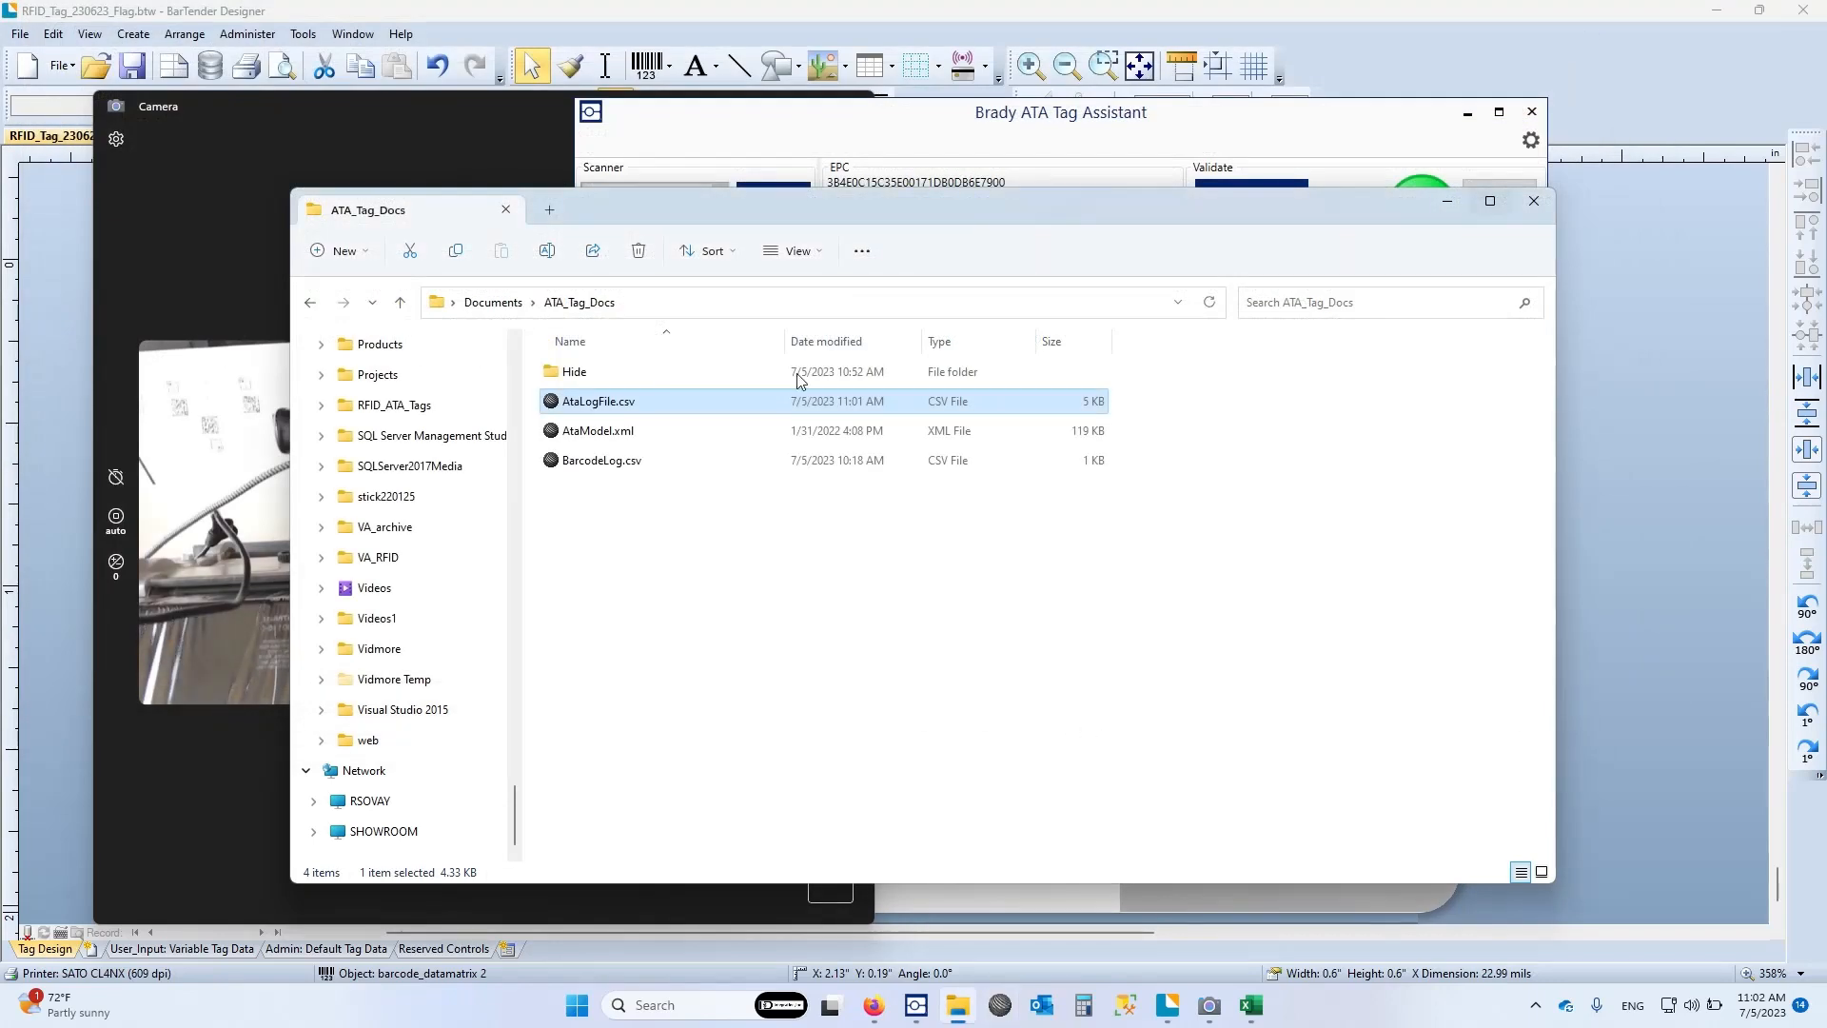
Switch to Brady ATA Tag Assistant, check the camera view, and start barcode verification for tag E1606699 with the ATA barcode scheme
{"action": "left_click", "coordinate": [805, 118]}
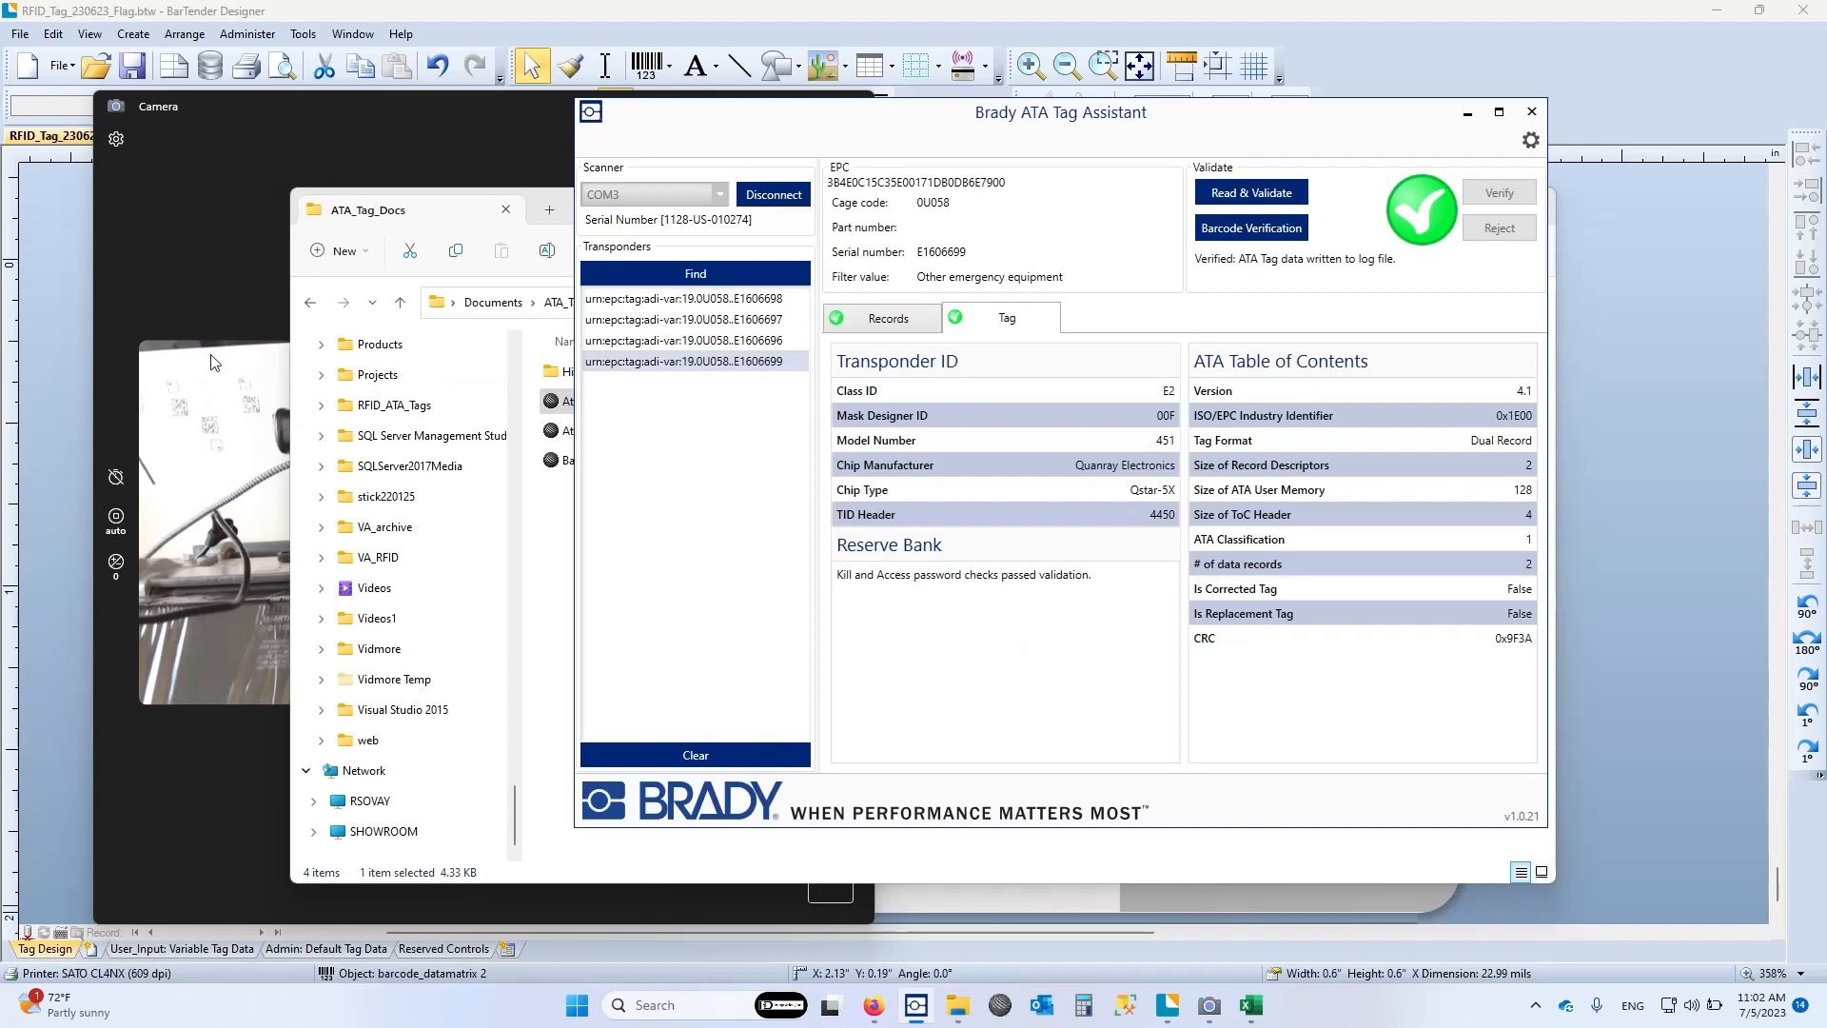
{"action": "left_click", "coordinate": [212, 222]}
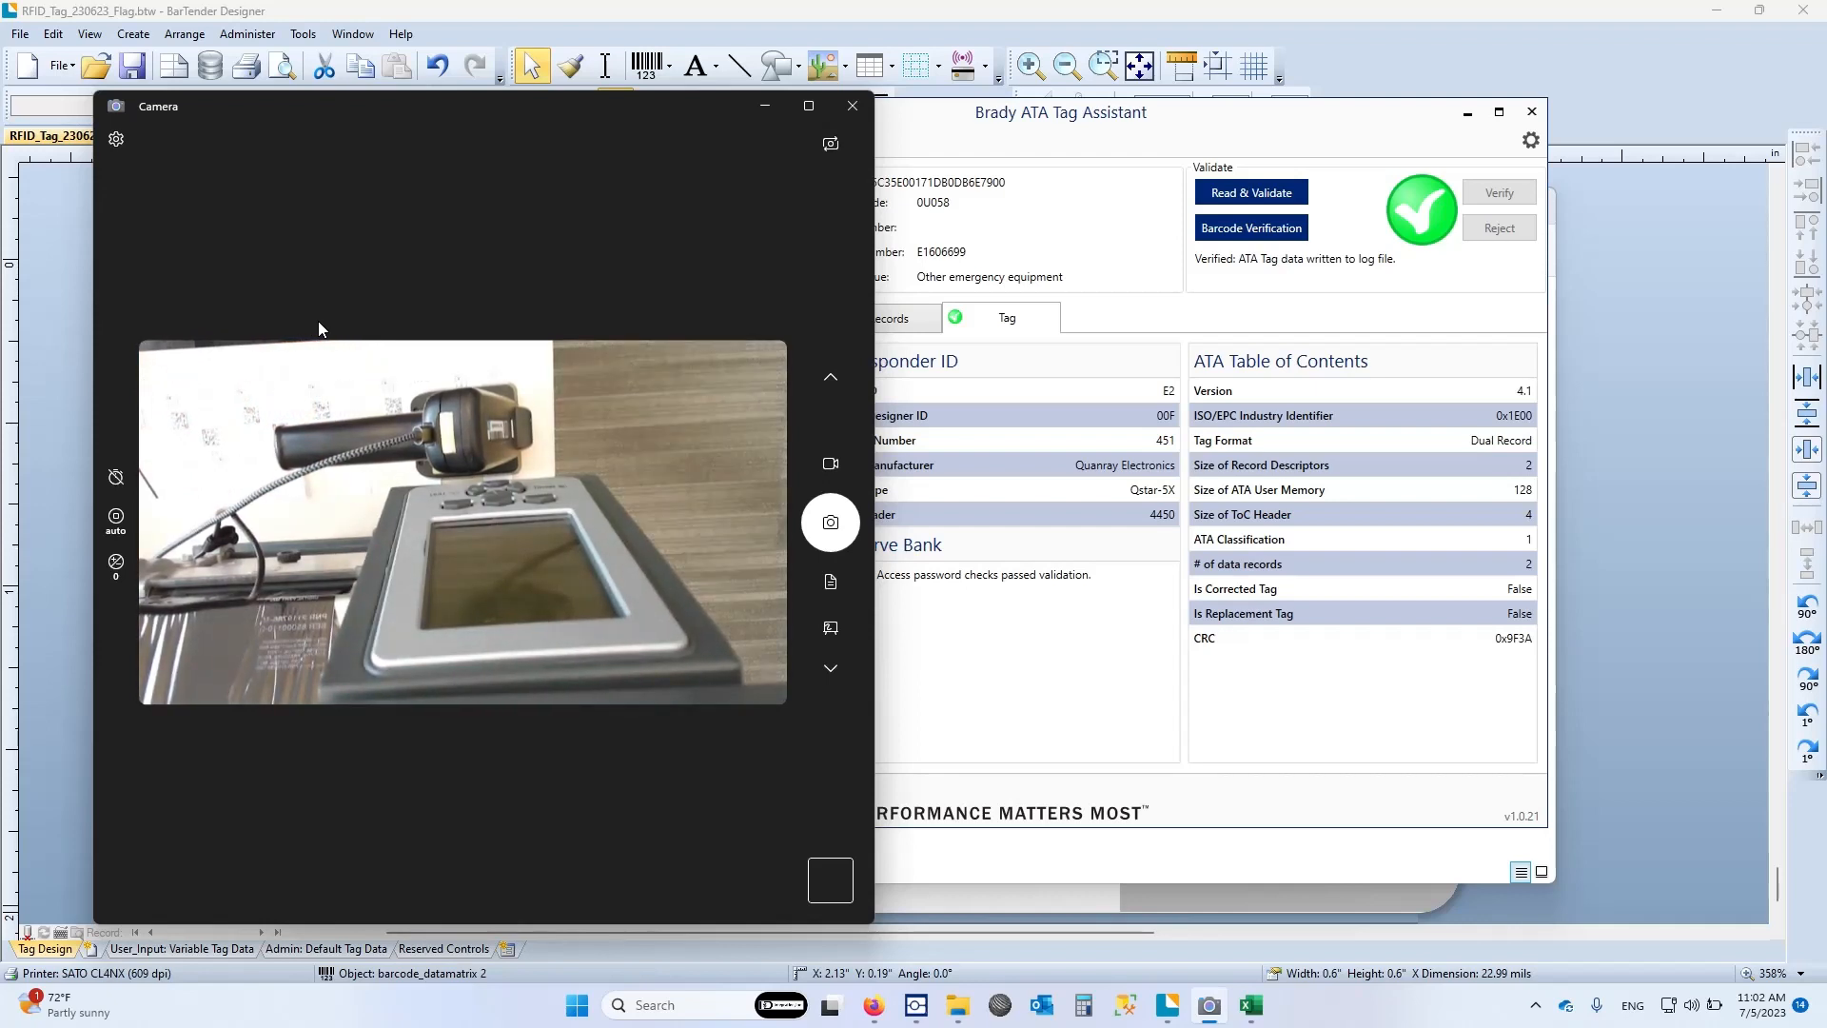
{"action": "left_click", "coordinate": [957, 116]}
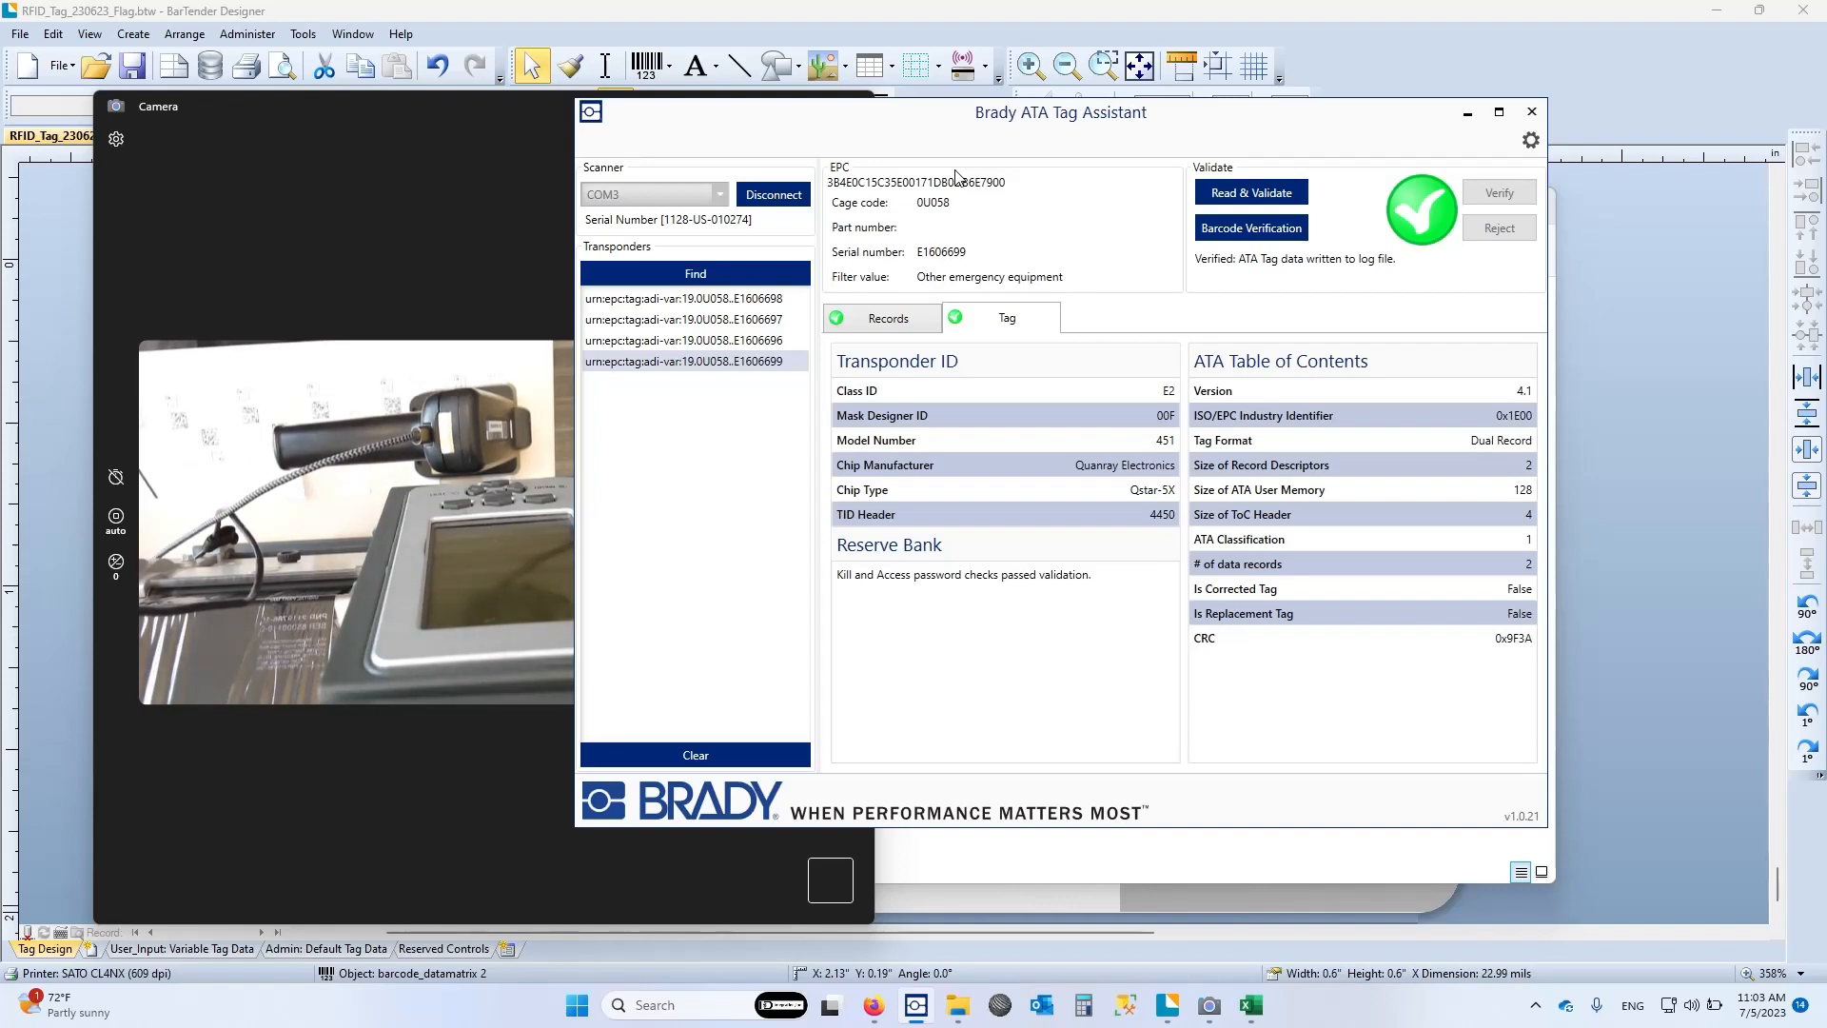
{"action": "left_click", "coordinate": [1261, 230]}
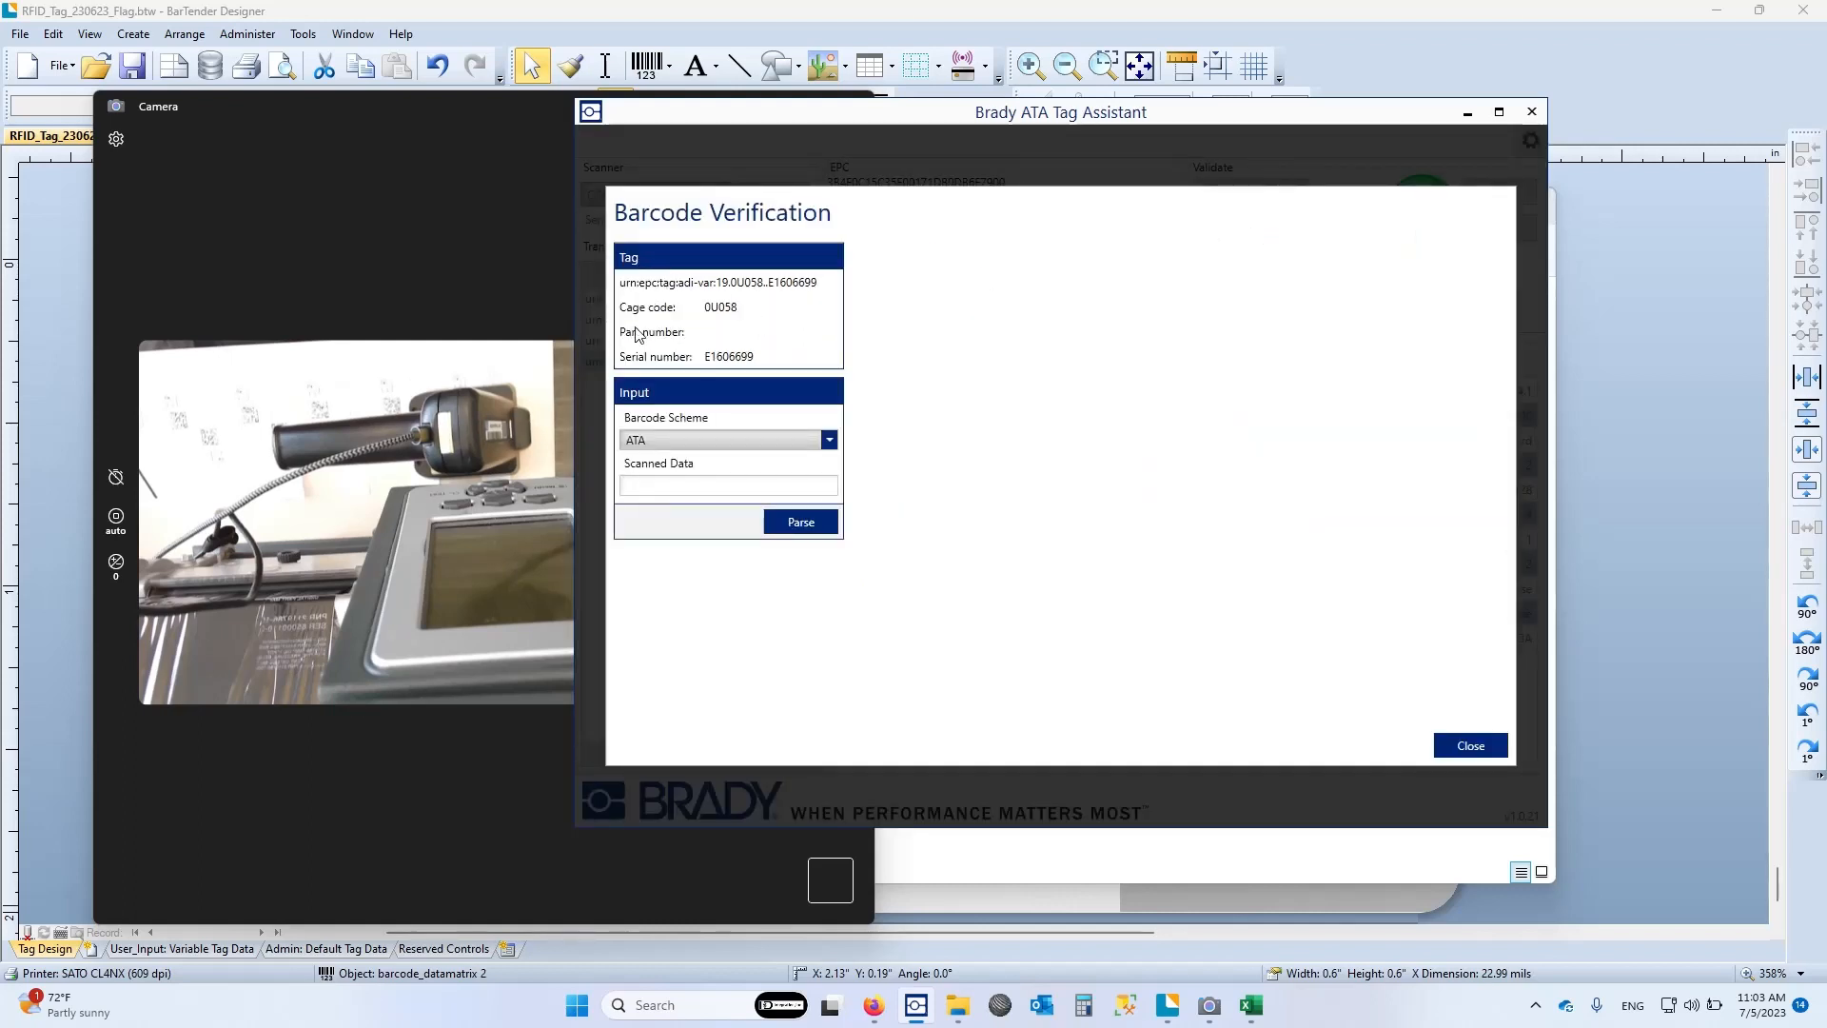
{"action": "left_click", "coordinate": [829, 441]}
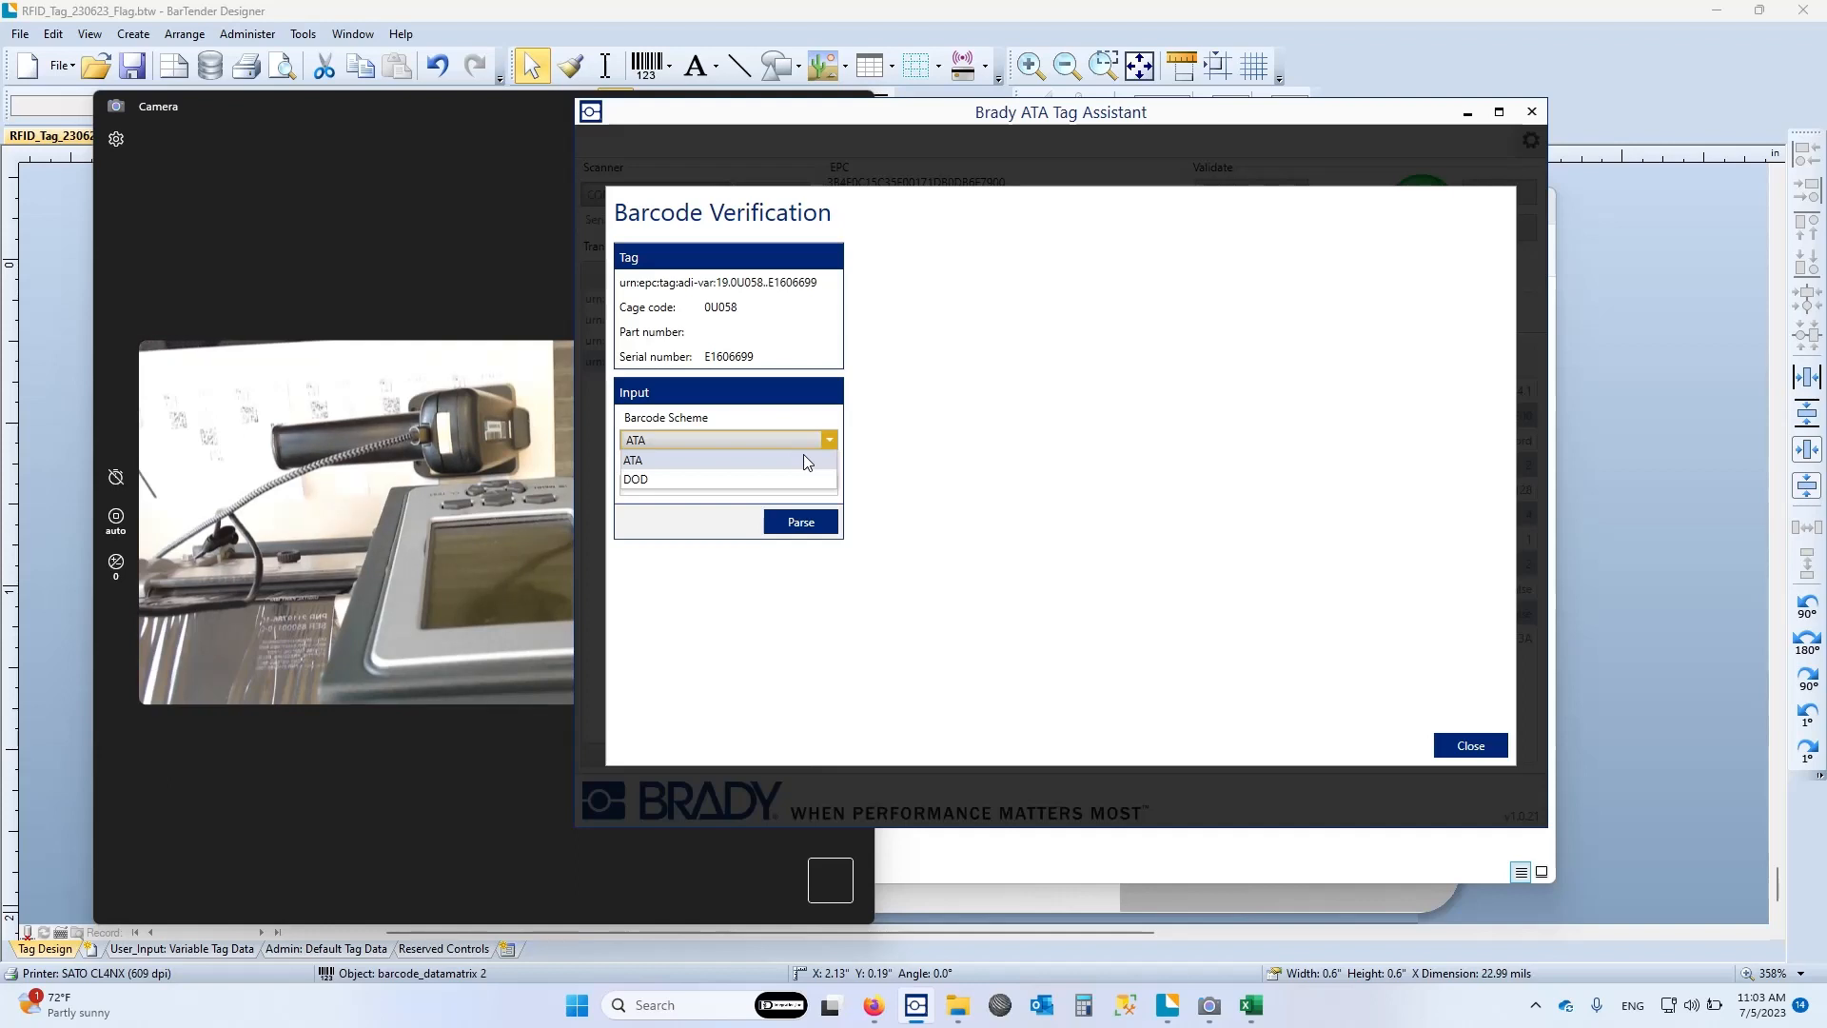
{"action": "left_click", "coordinate": [704, 461]}
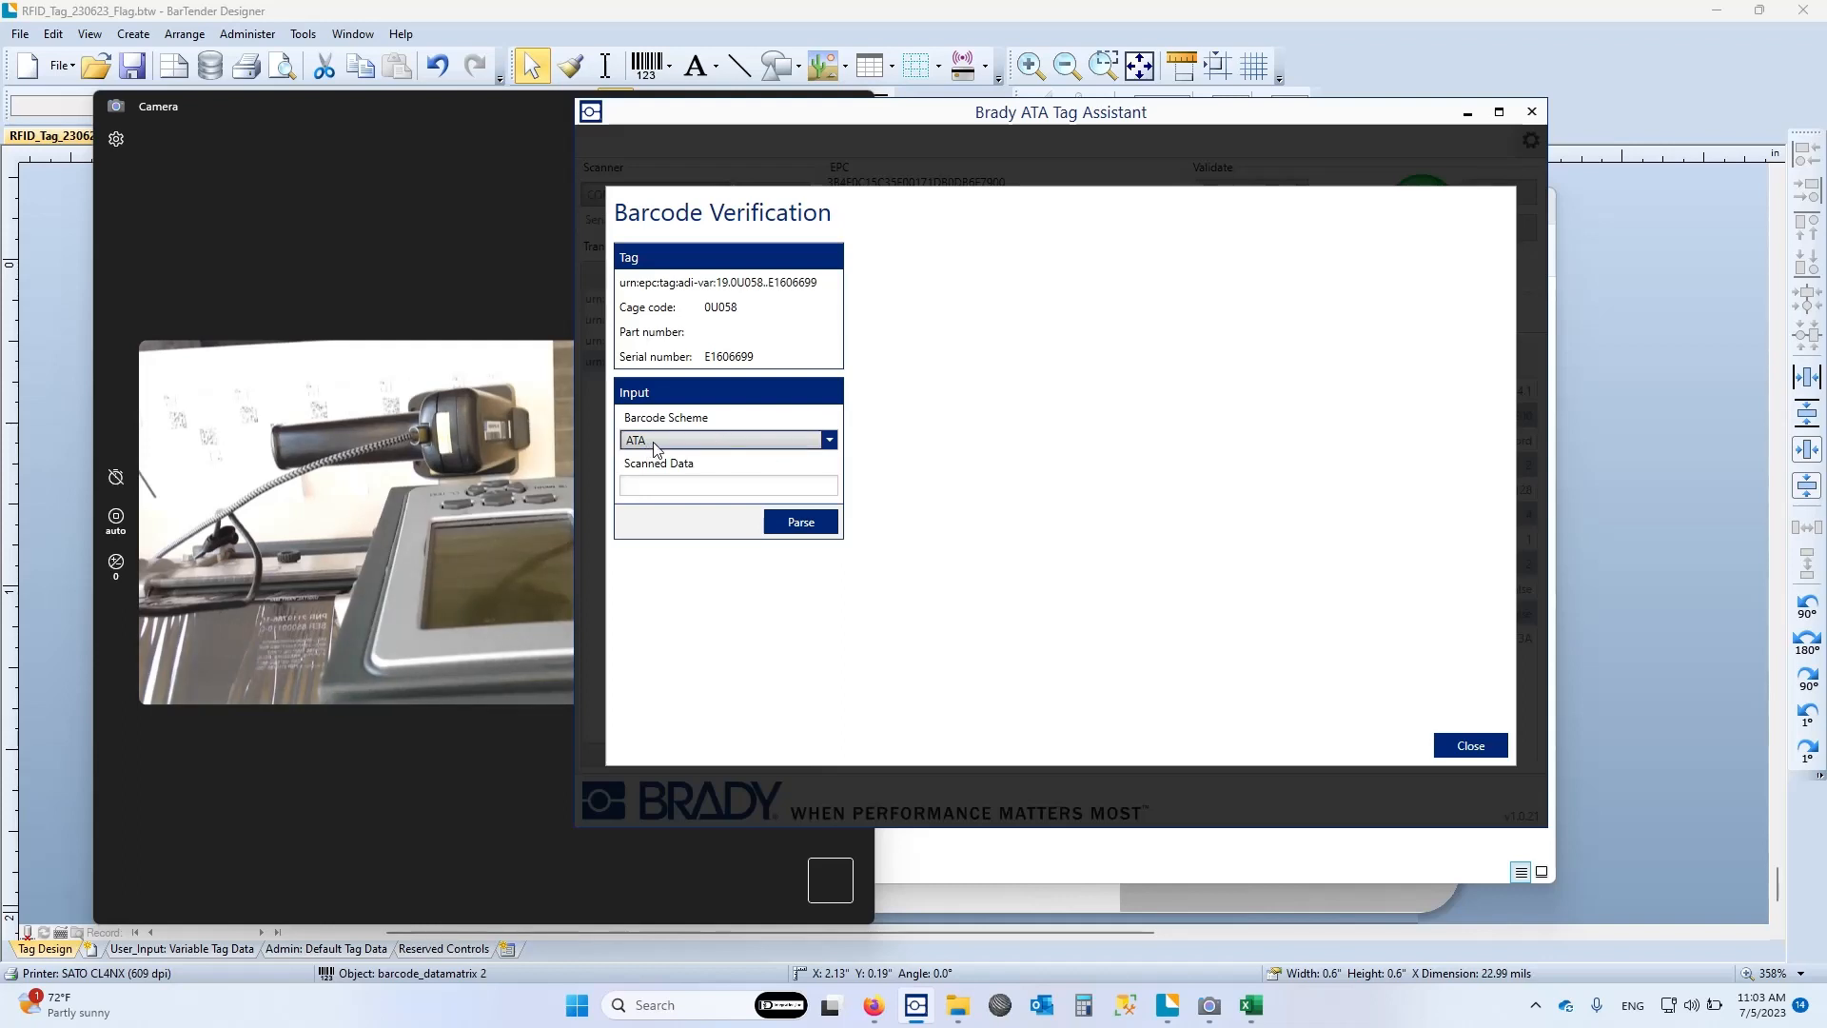
Scan the label barcode MFR 0U058/SER E1606699/PNR MR-10050N/DMF 062023 into the scanned data, parse it and mark it as verified
{"action": "left_click", "coordinate": [710, 484]}
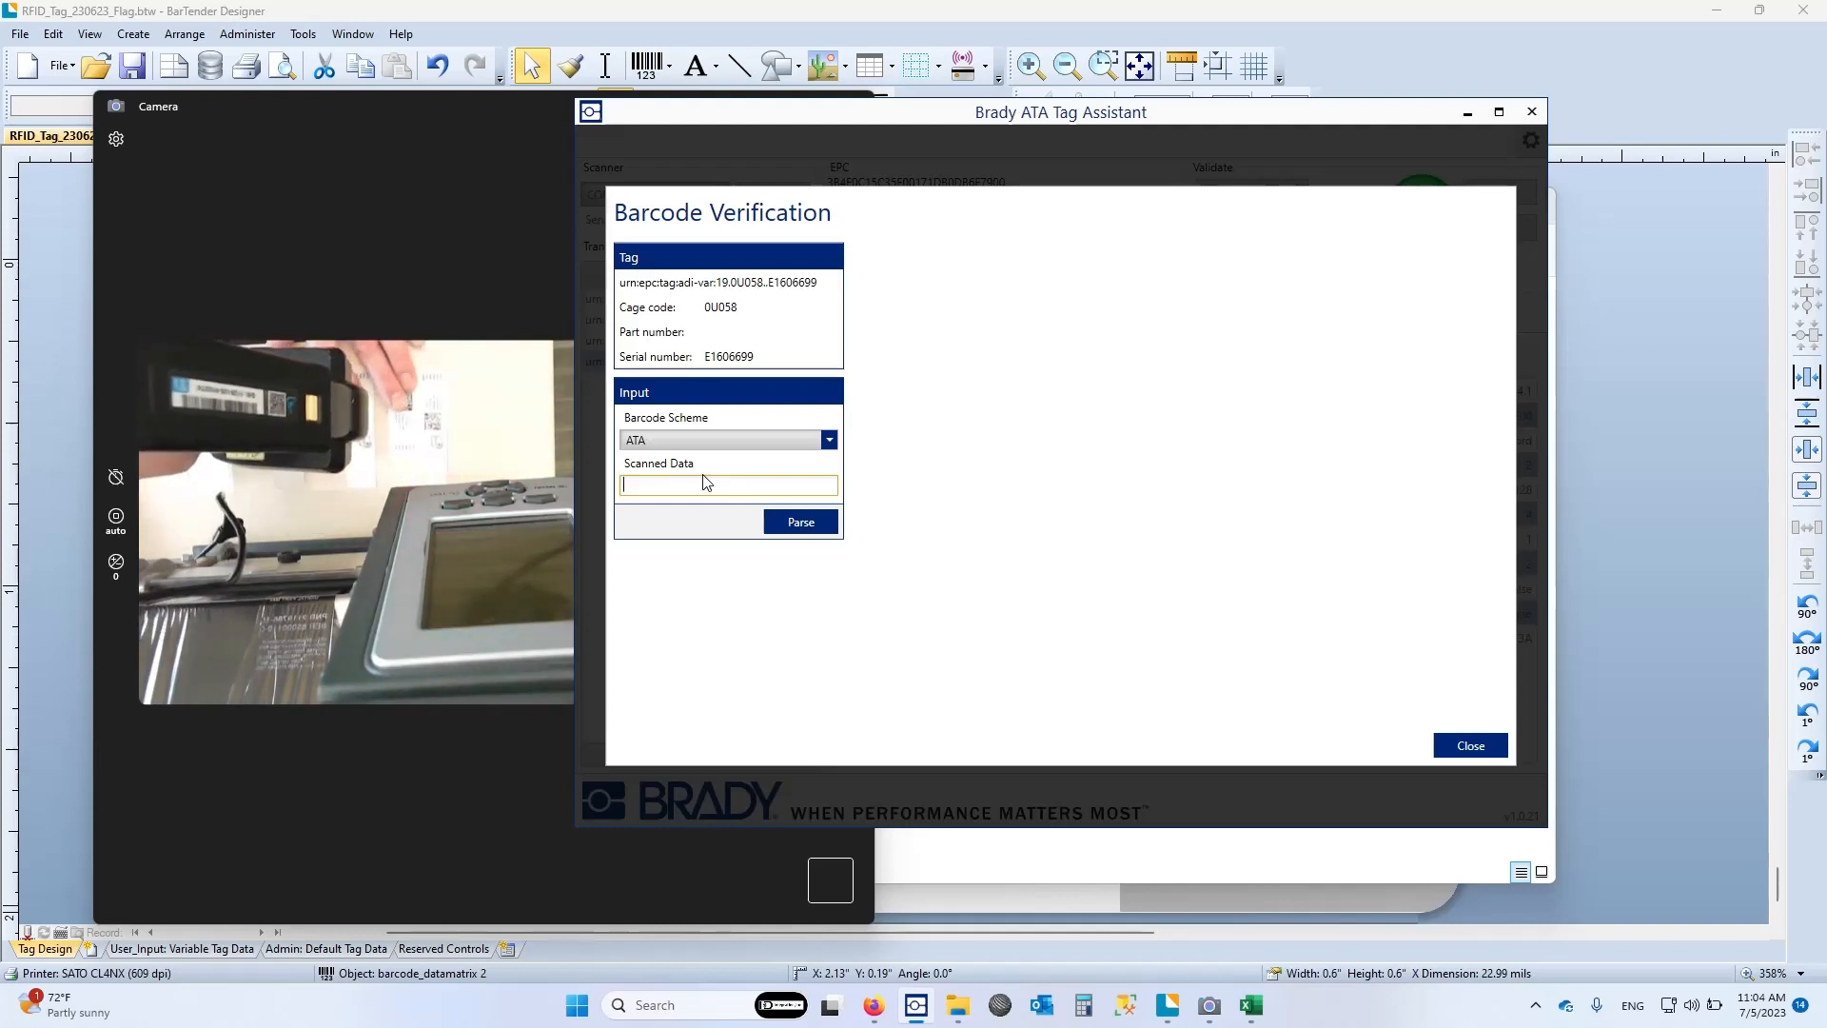
{"action": "type", "text": "MFR 0U058/SER E1606699/PNR MR-1005C"}
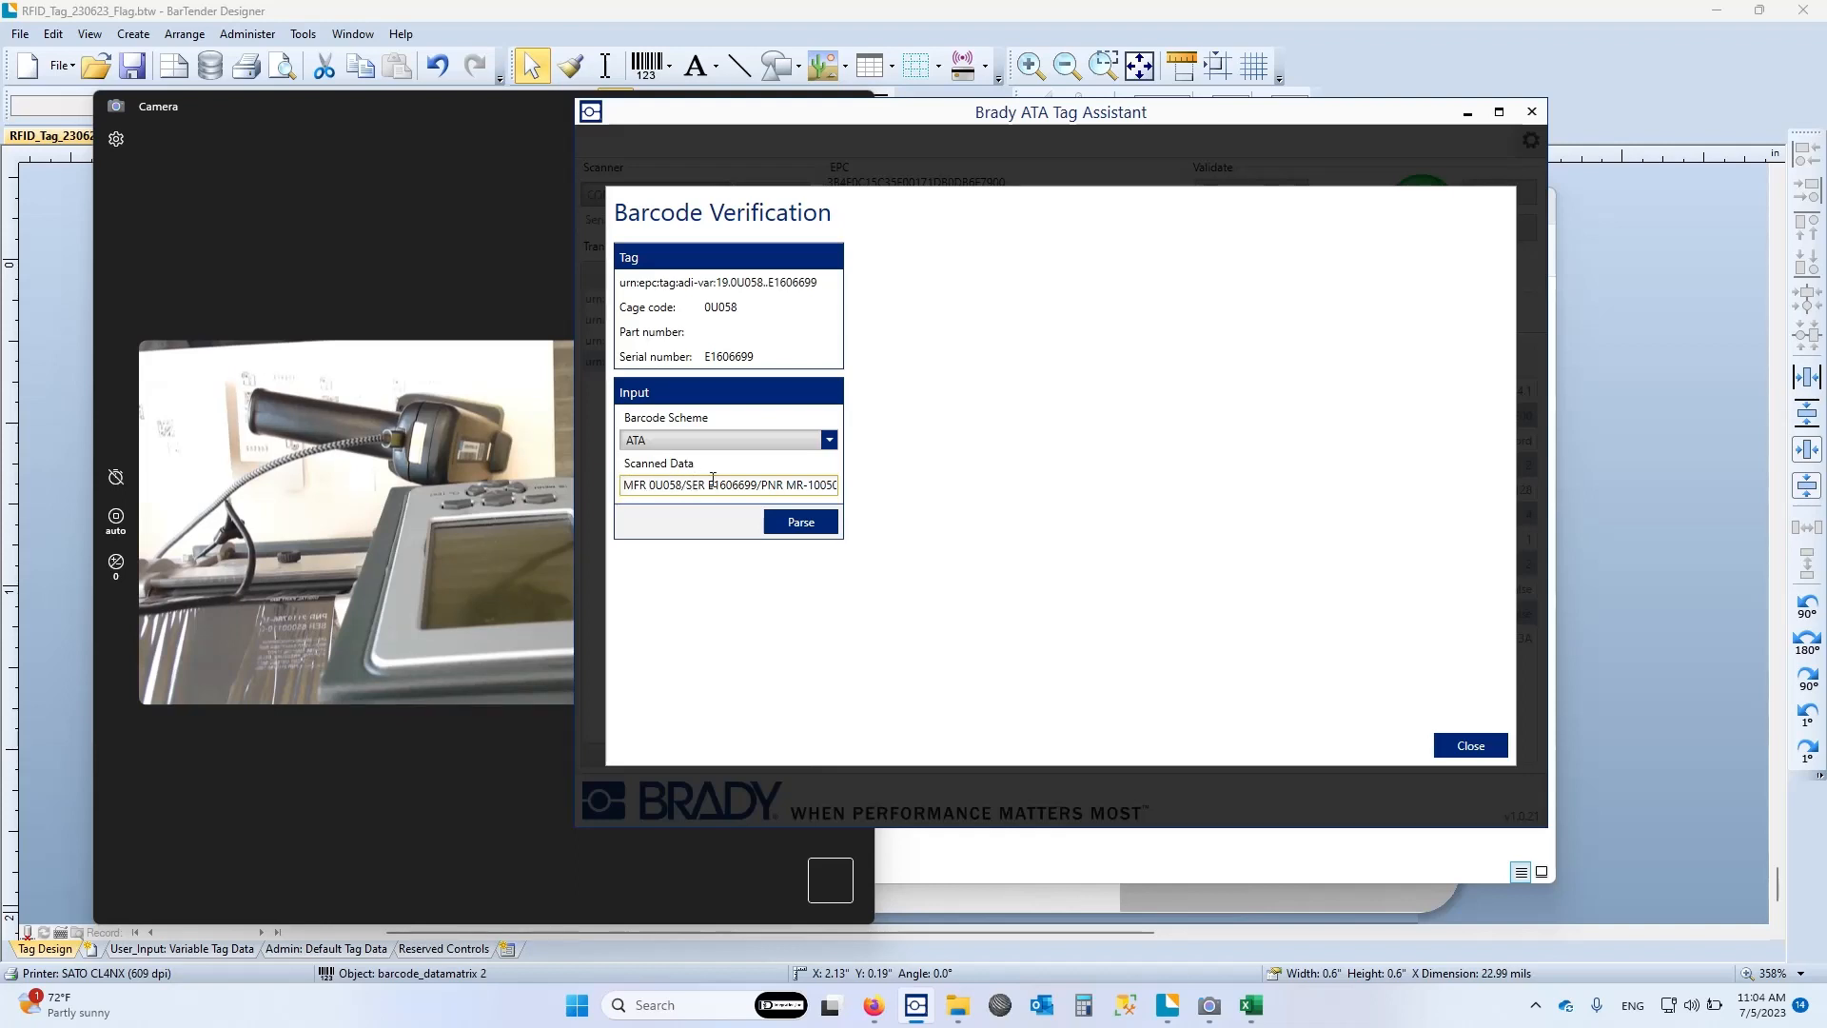
{"action": "left_click_drag", "start_coordinate": [813, 486], "coordinate": [853, 490]}
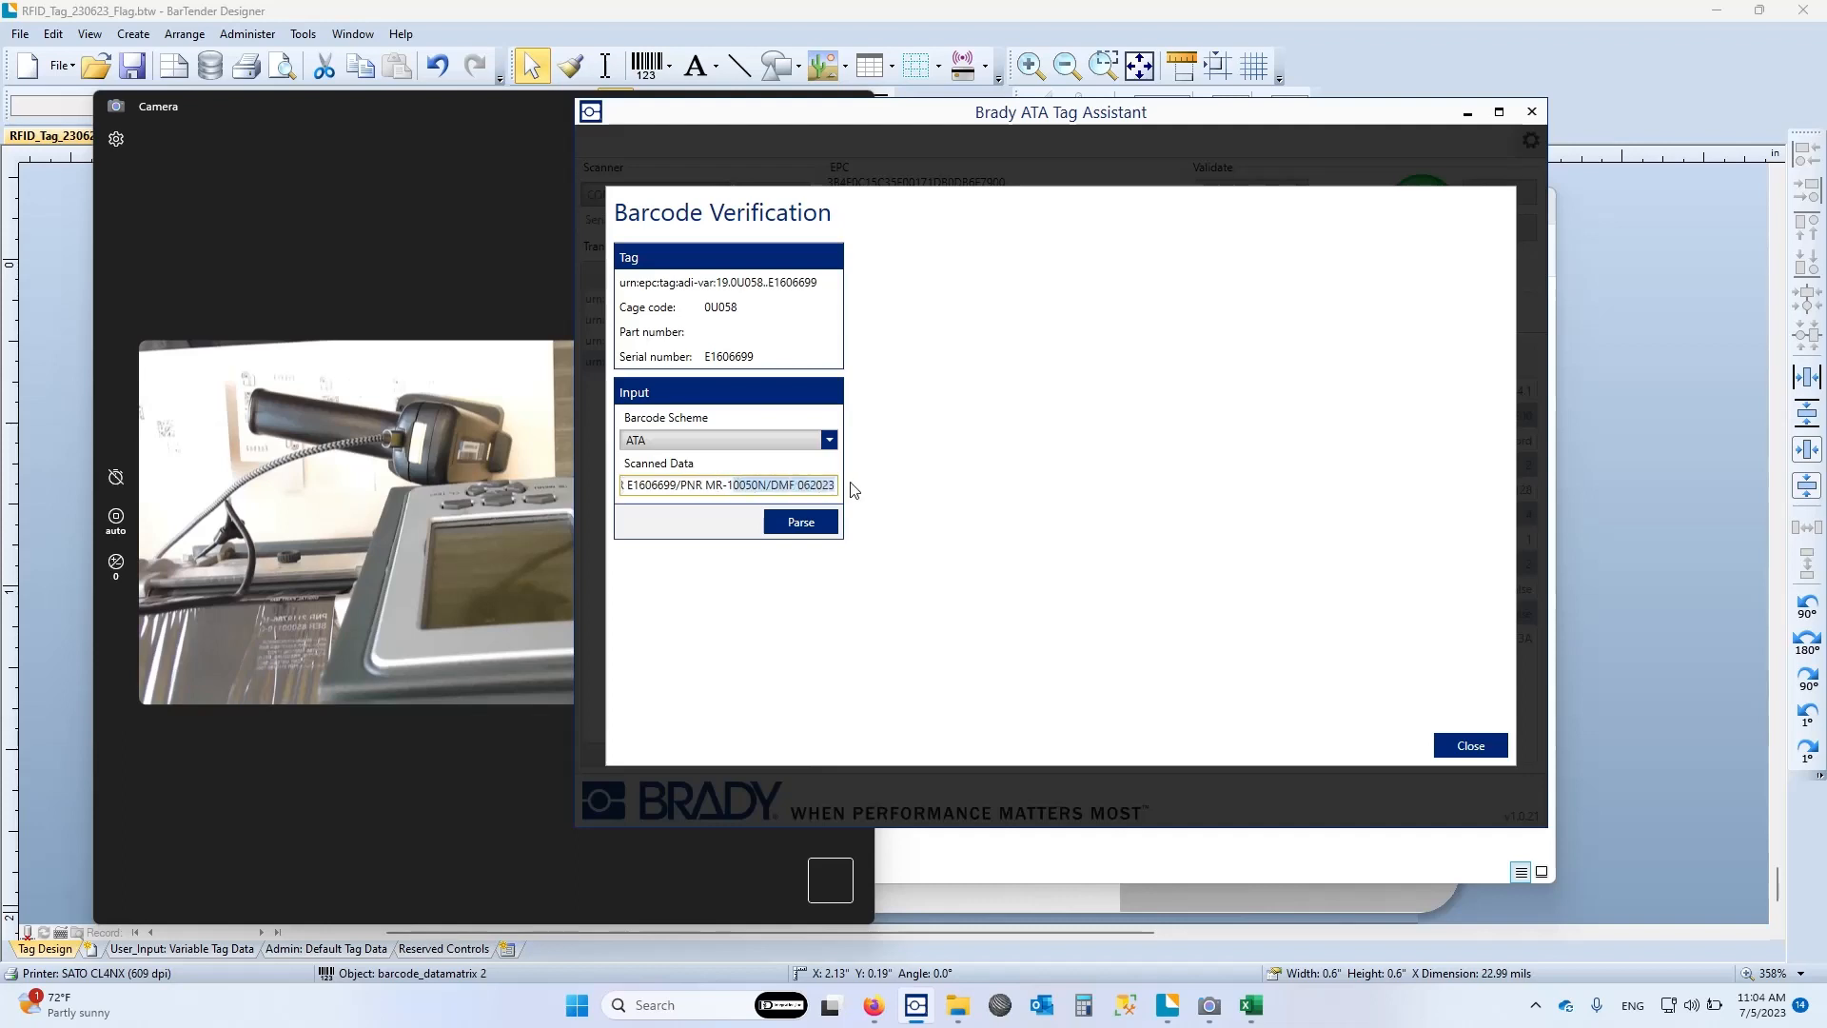
{"action": "left_click", "coordinate": [803, 523]}
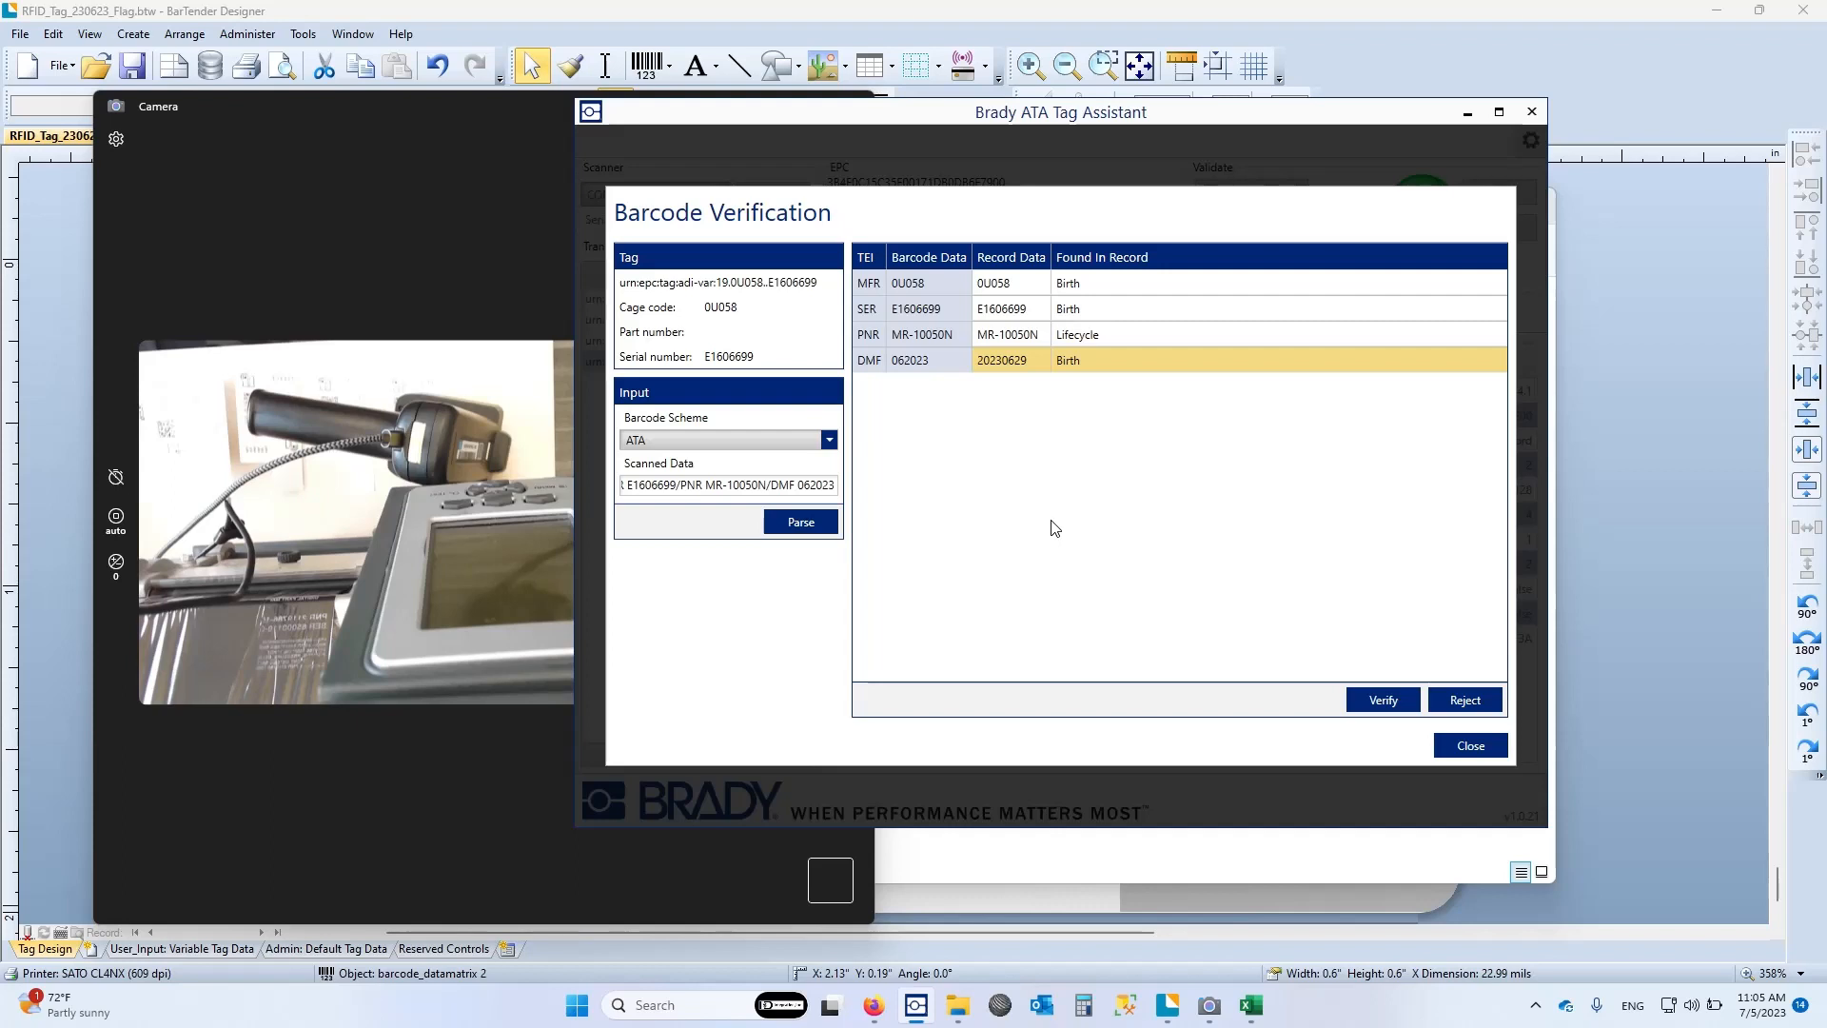
{"action": "left_click", "coordinate": [1386, 703]}
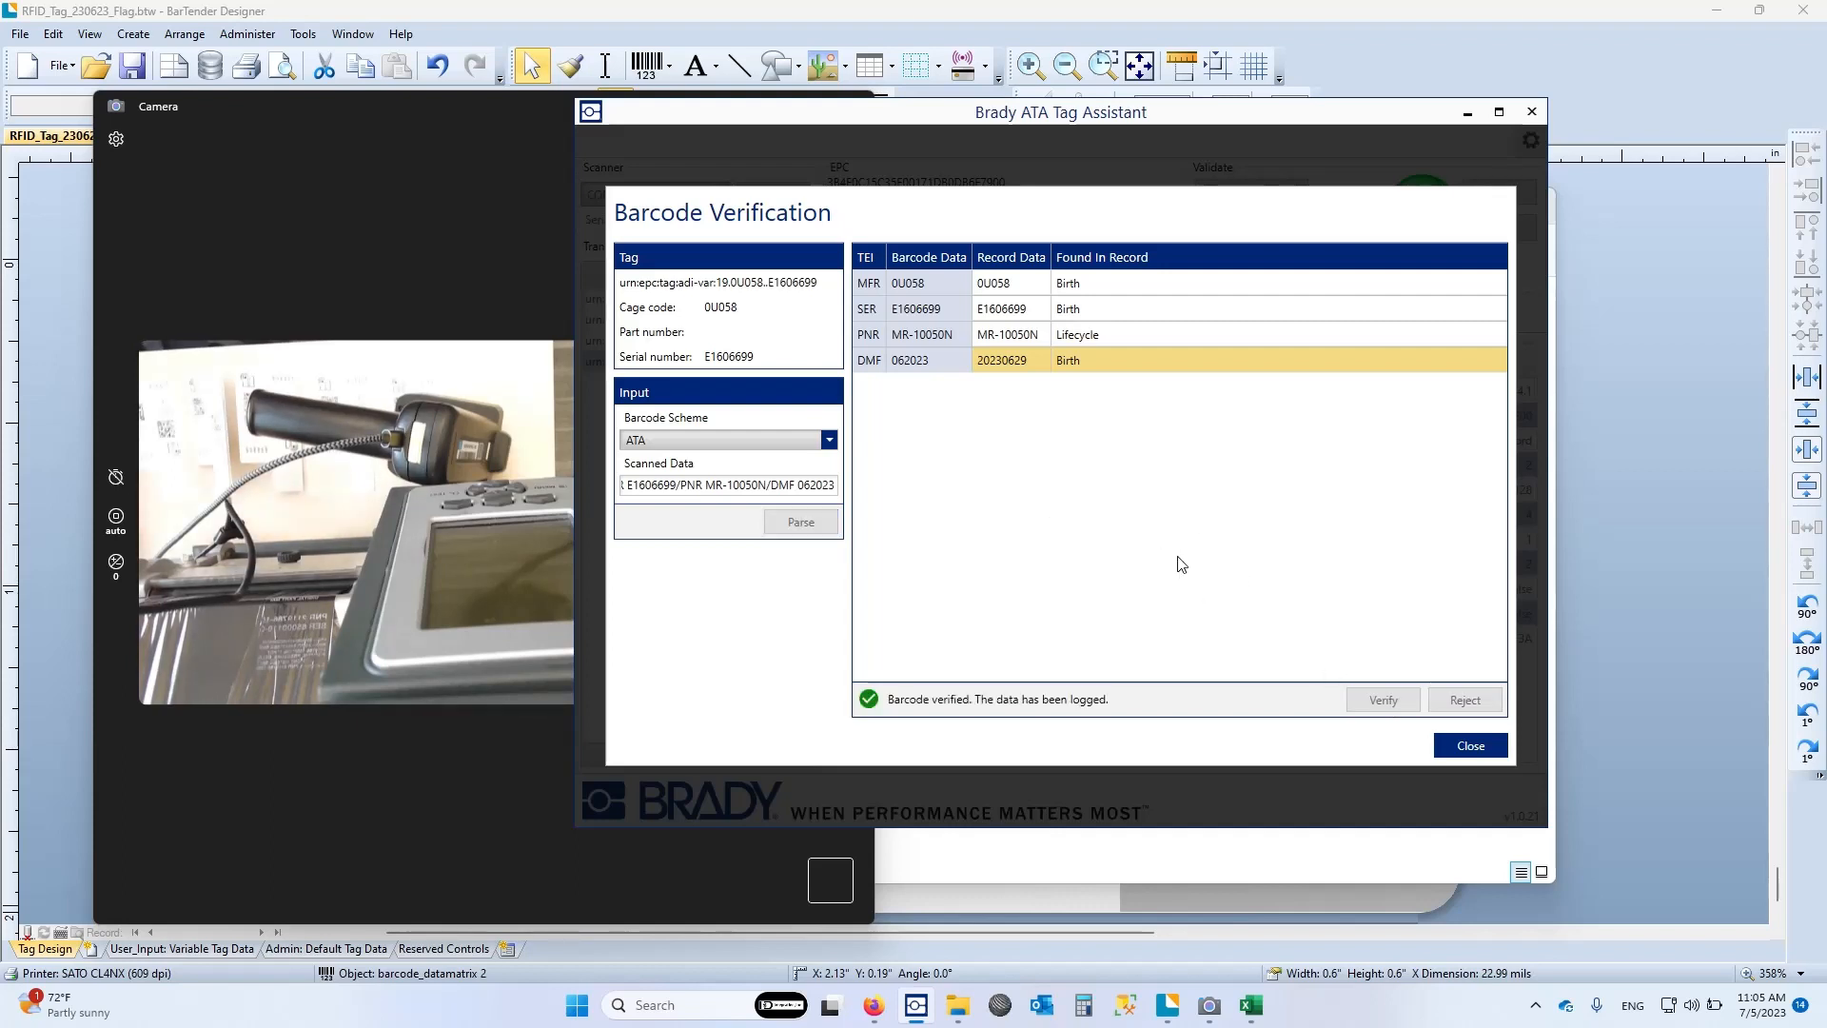
Open BarcodeLog.csv from the ATA_Tag_Docs folder in File Explorer, widen its window, highlight the DOD barcode data on line 2 and close it
{"action": "key", "text": "alt+Tab"}
{"action": "key", "text": "alt+Tab"}
{"action": "key", "text": "Tab"}
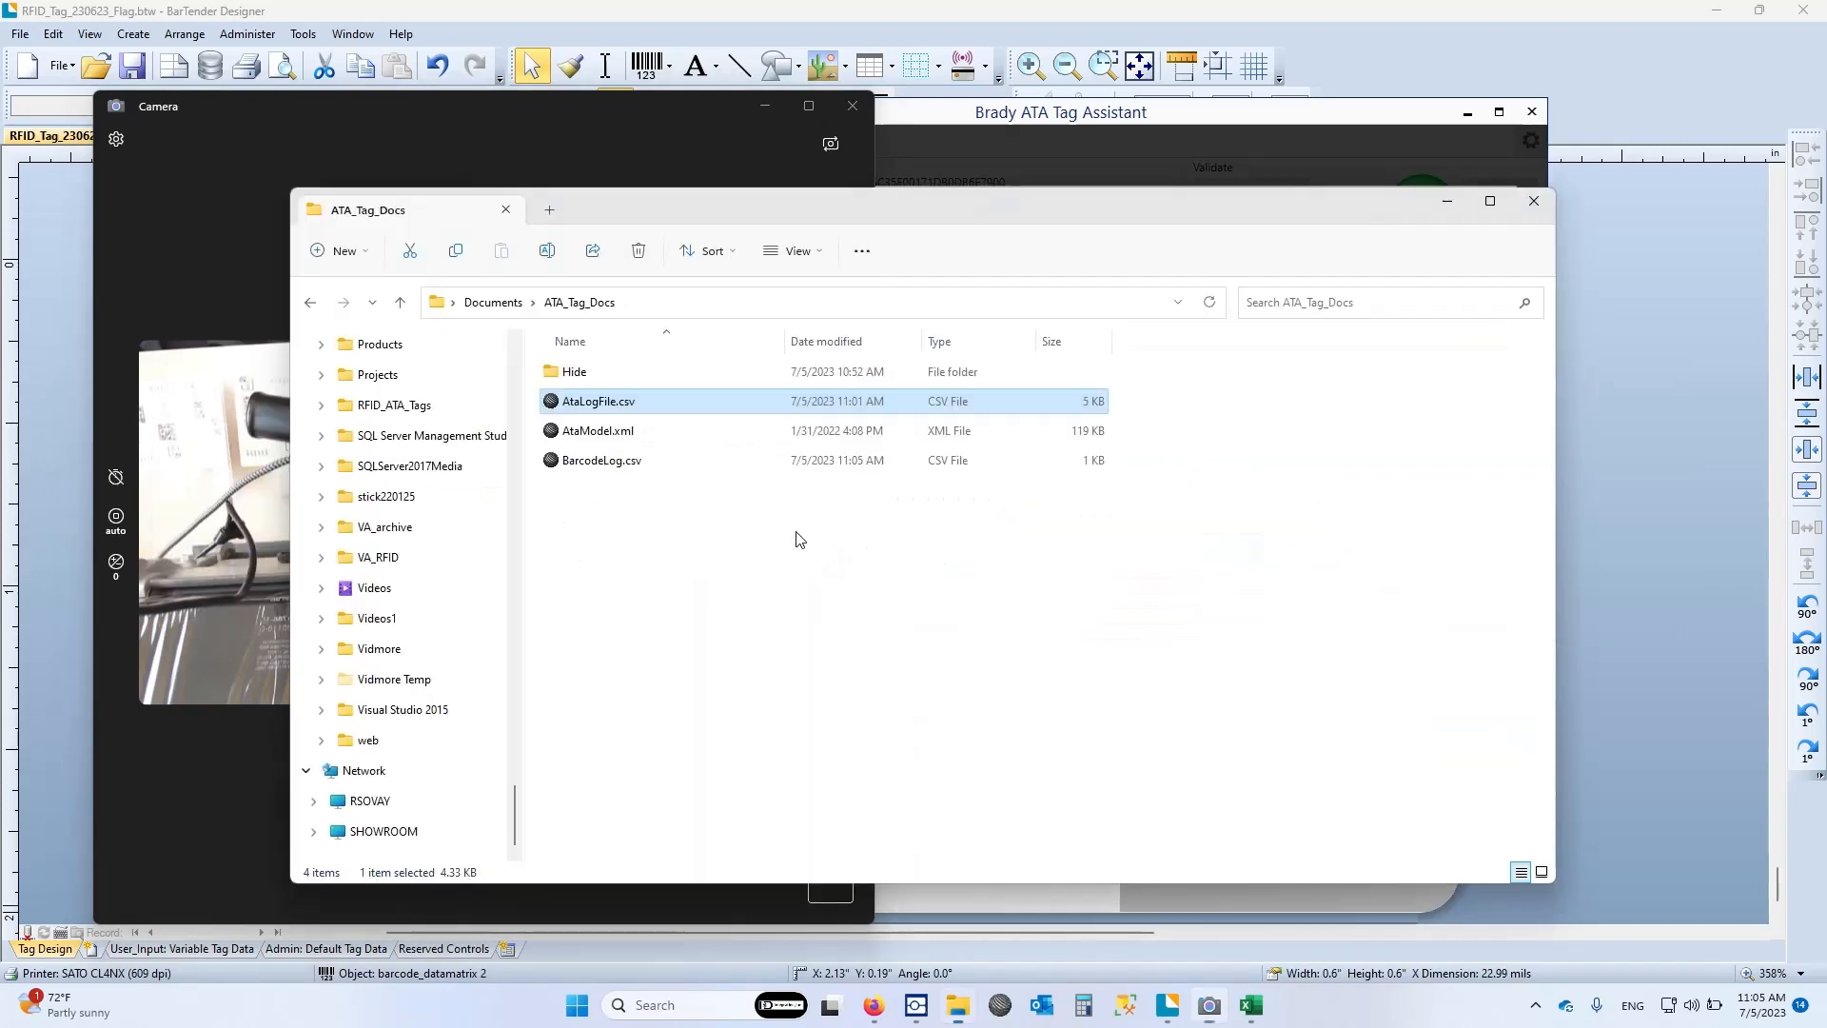
{"action": "double_click", "coordinate": [577, 462]}
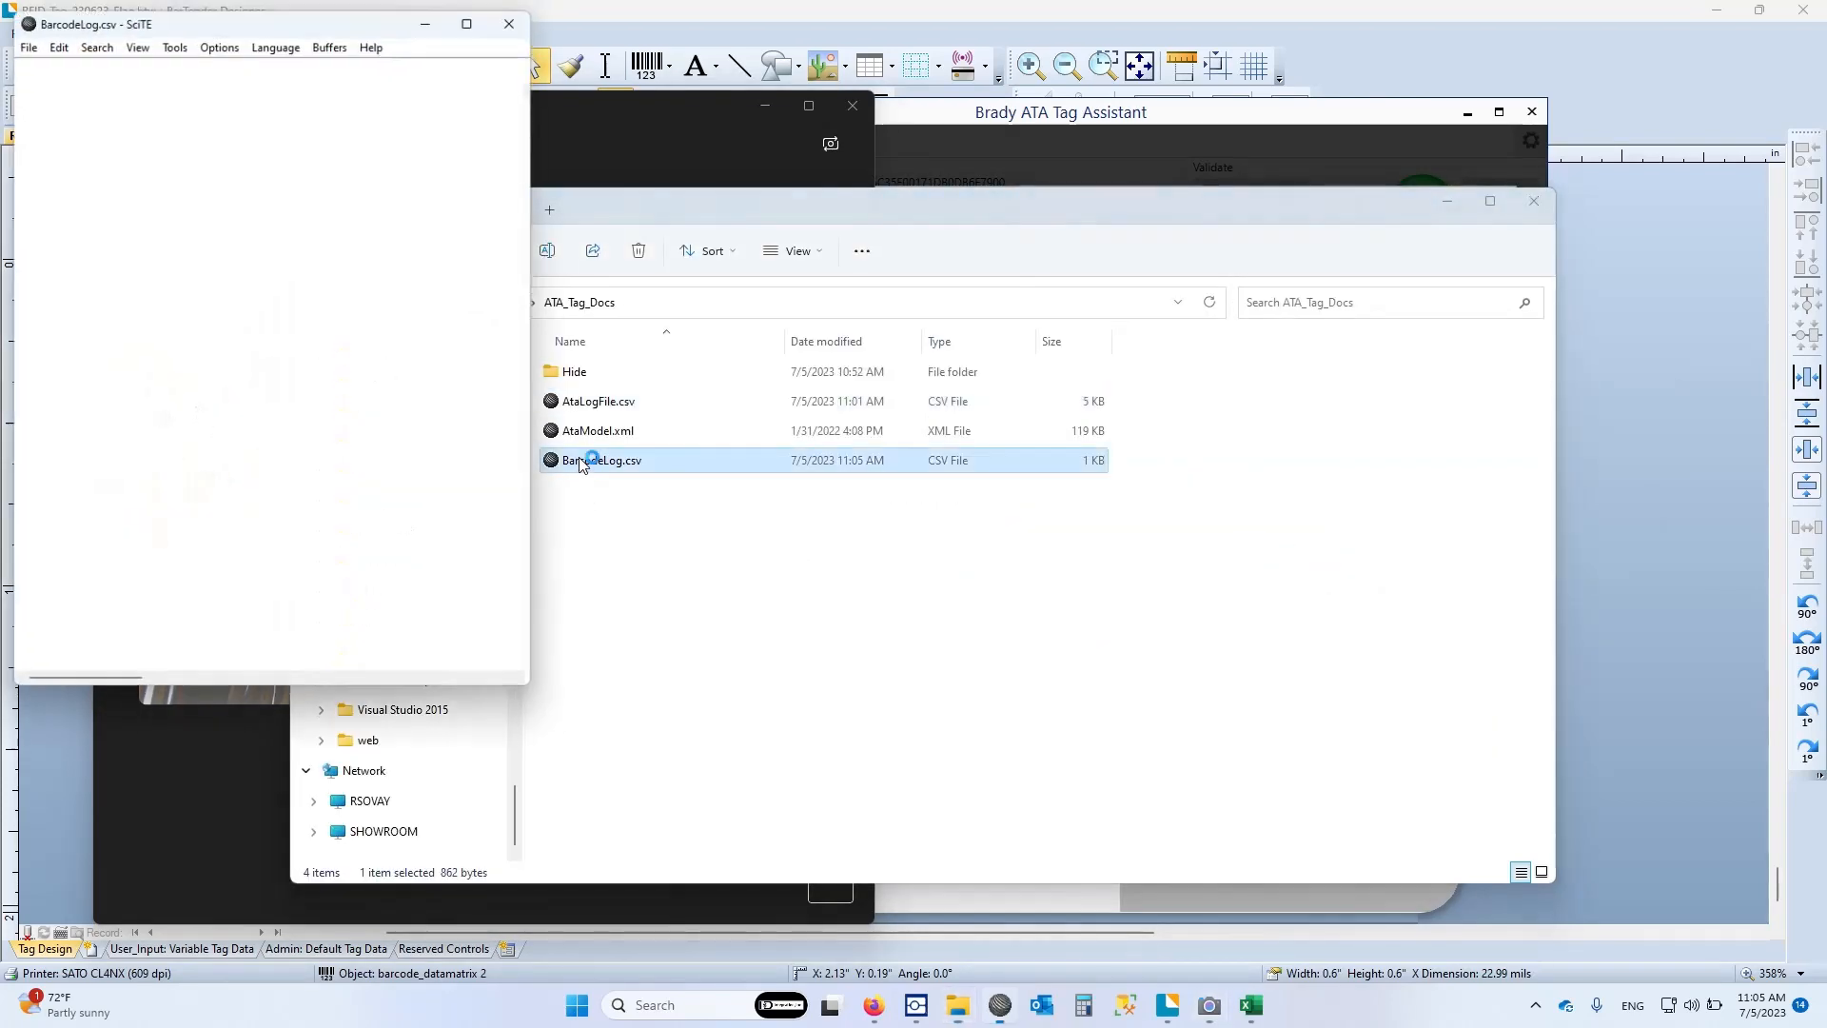
{"action": "left_click_drag", "start_coordinate": [542, 229], "coordinate": [1619, 229]}
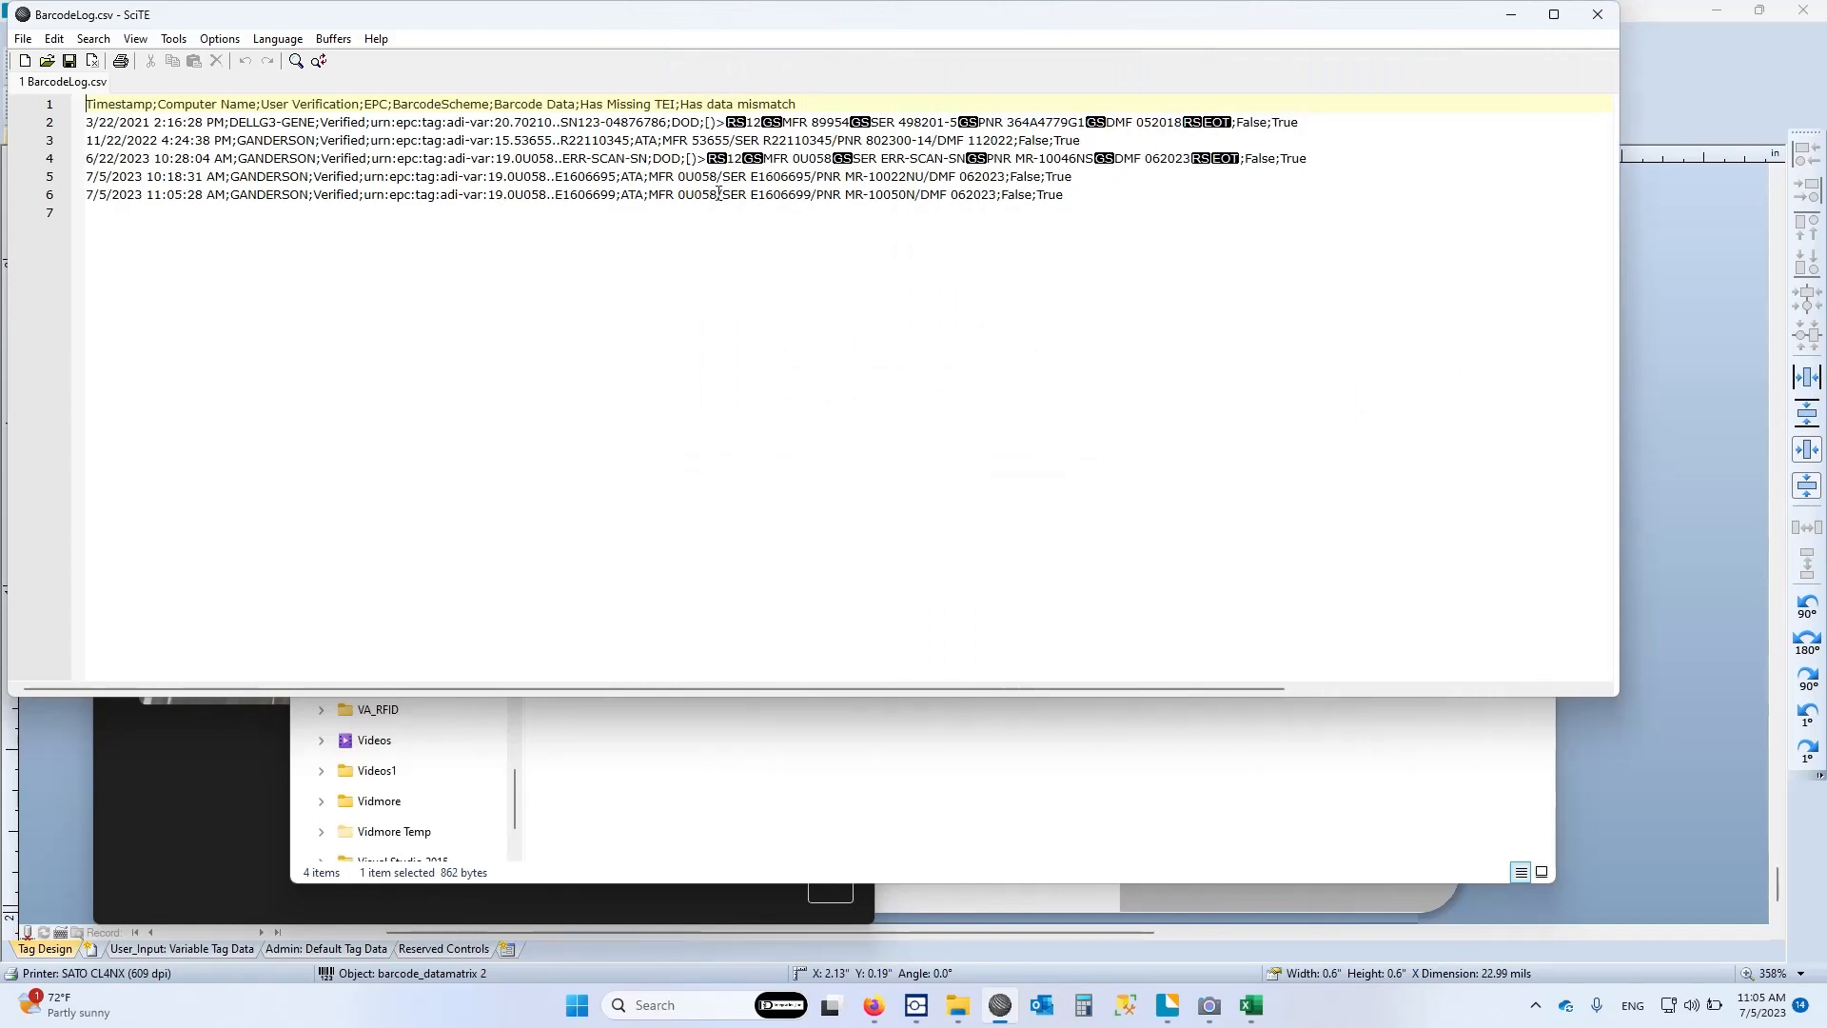
{"action": "left_click_drag", "start_coordinate": [706, 125], "coordinate": [1234, 122]}
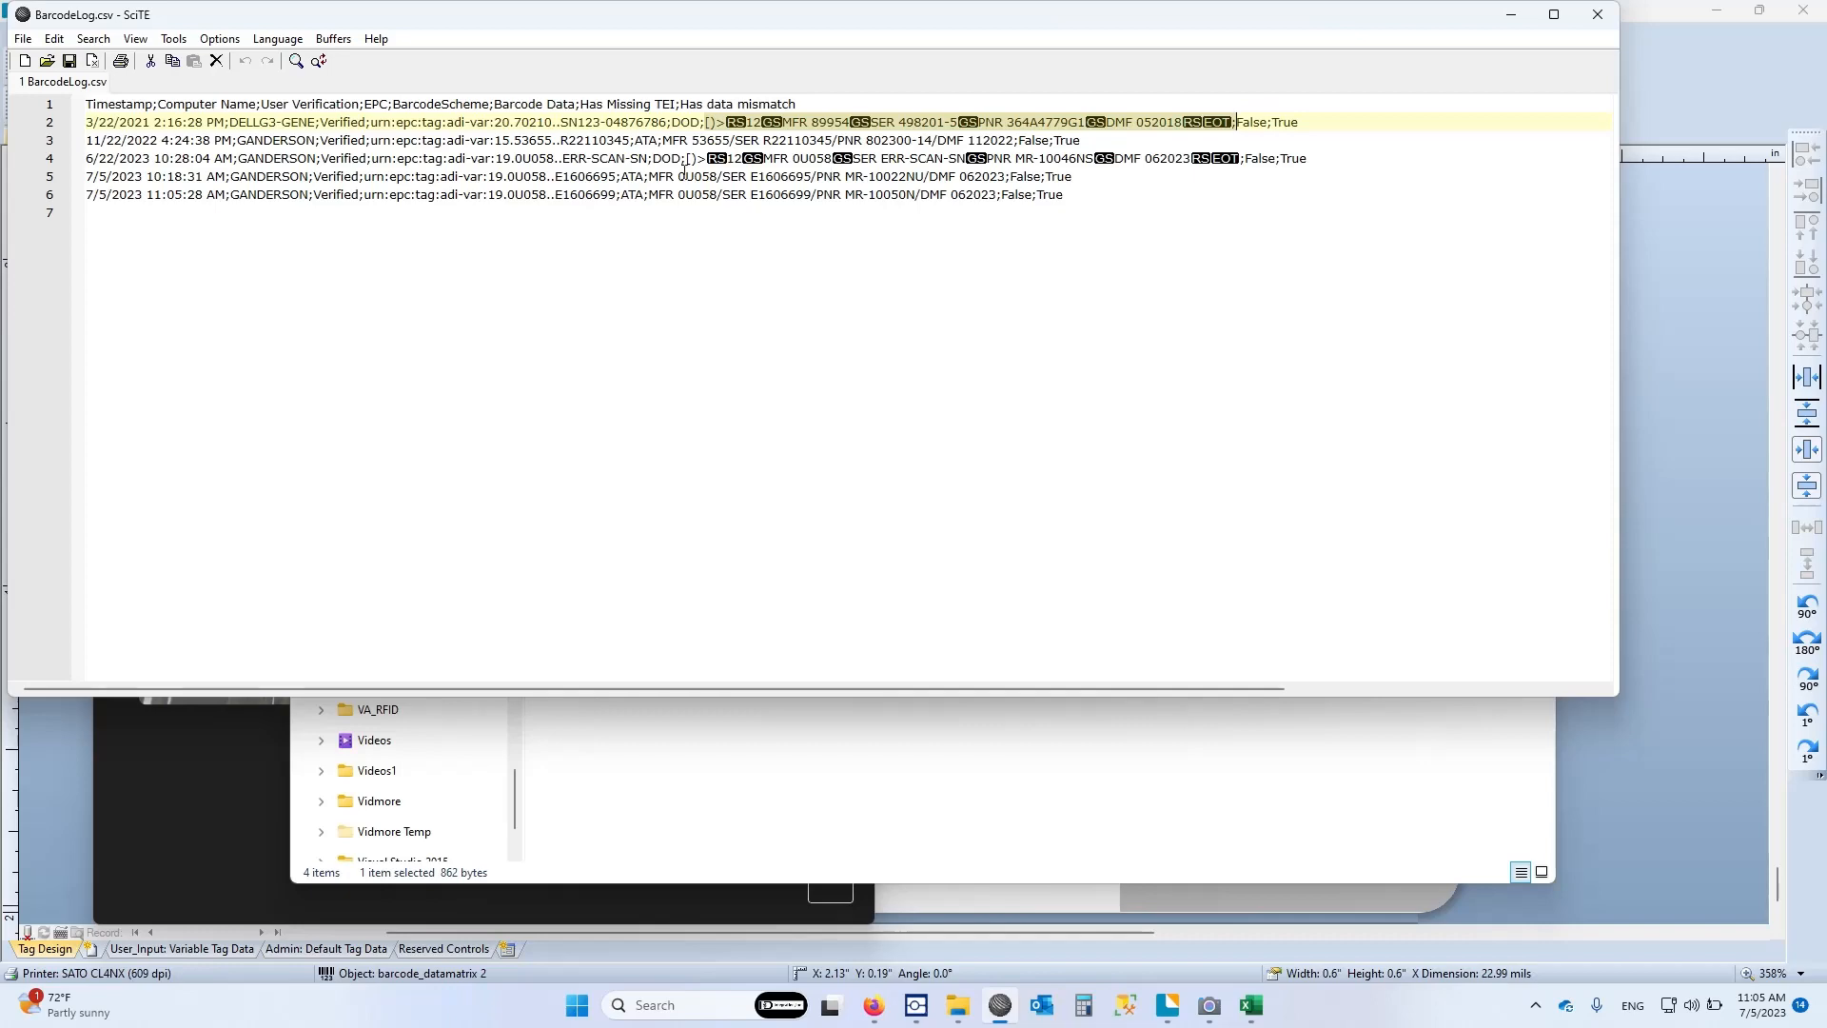
{"action": "left_click", "coordinate": [1599, 16]}
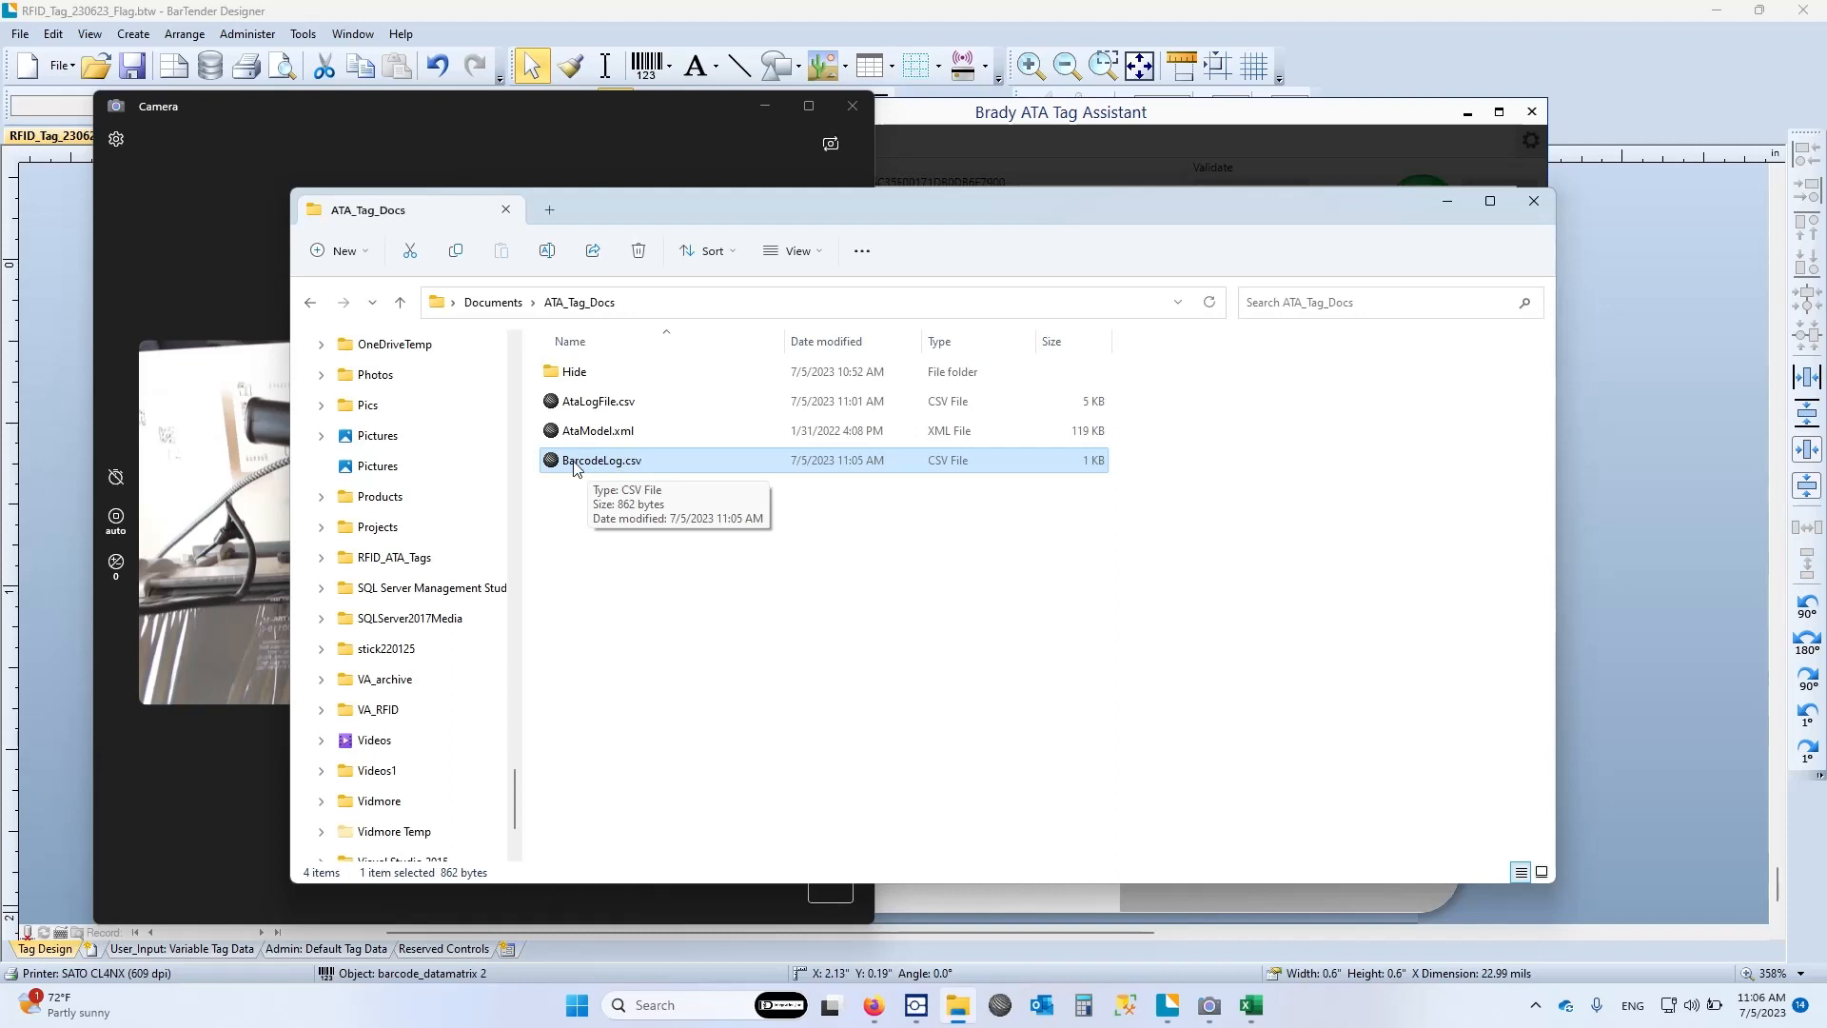
Switch back to Brady ATA Tag Assistant and close the barcode verification for tag E1606699
{"action": "left_click", "coordinate": [596, 433]}
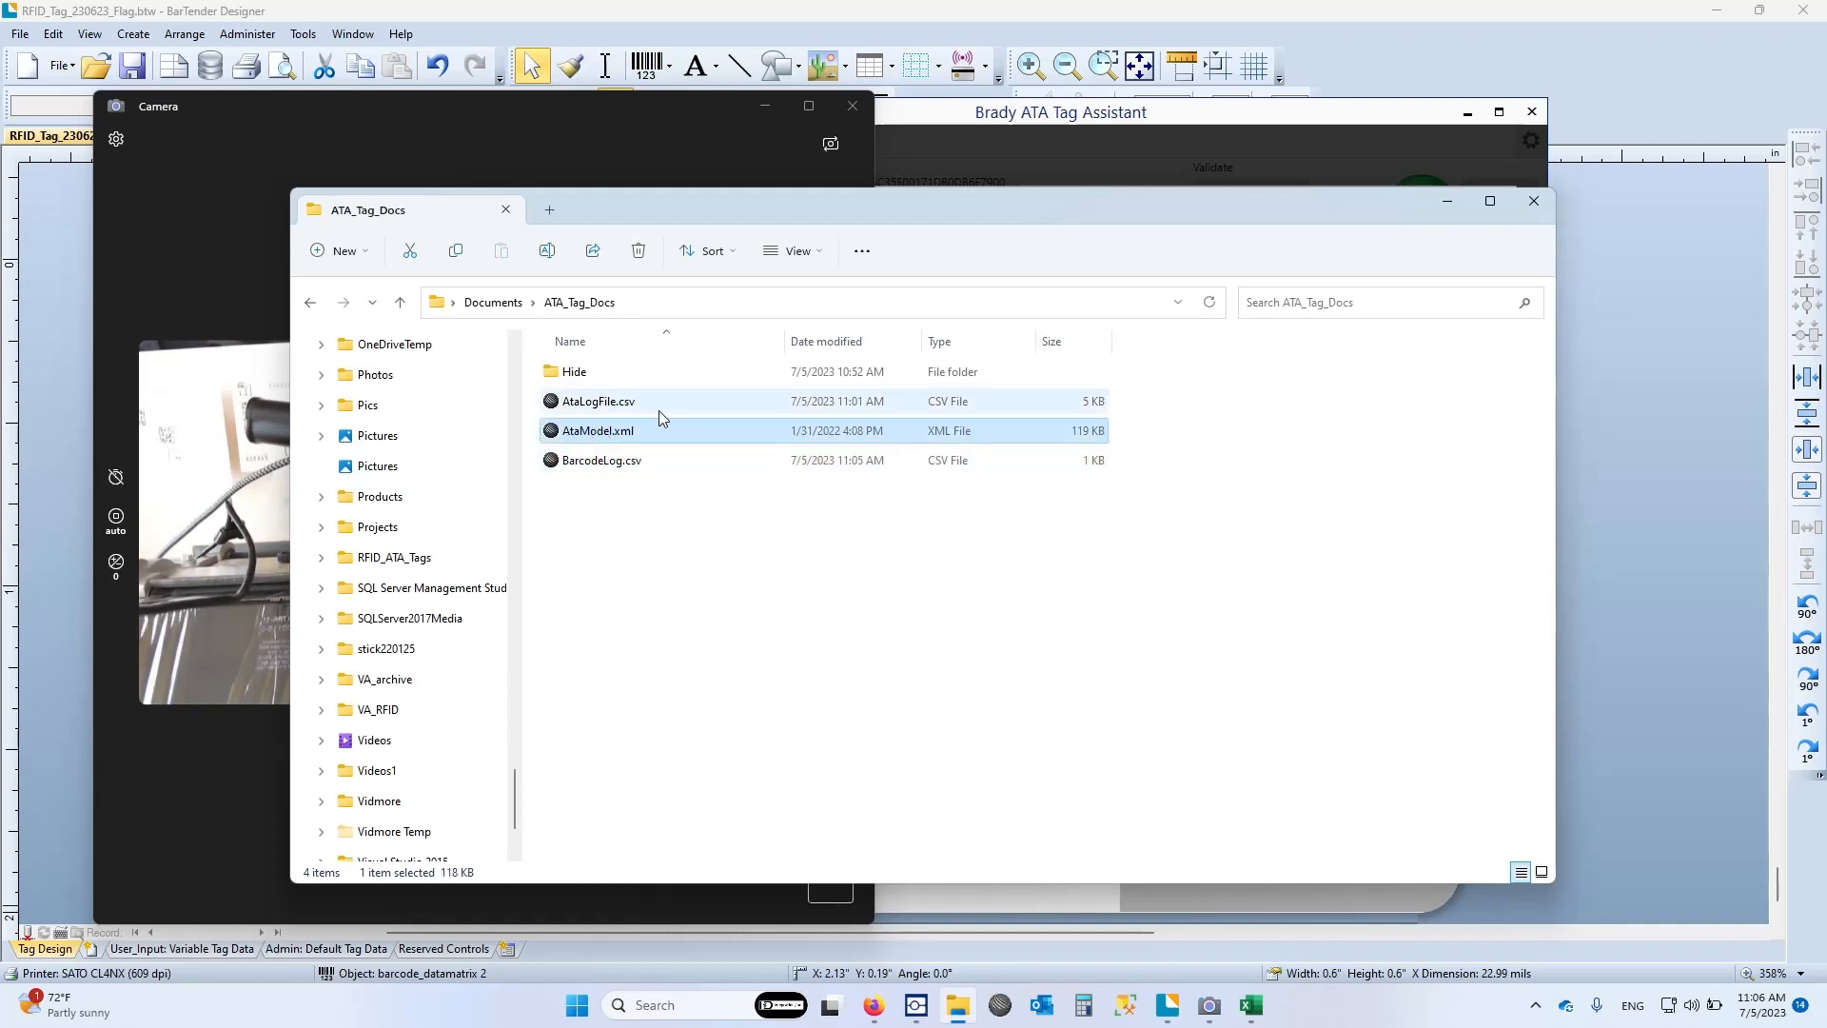
{"action": "left_click", "coordinate": [1111, 910]}
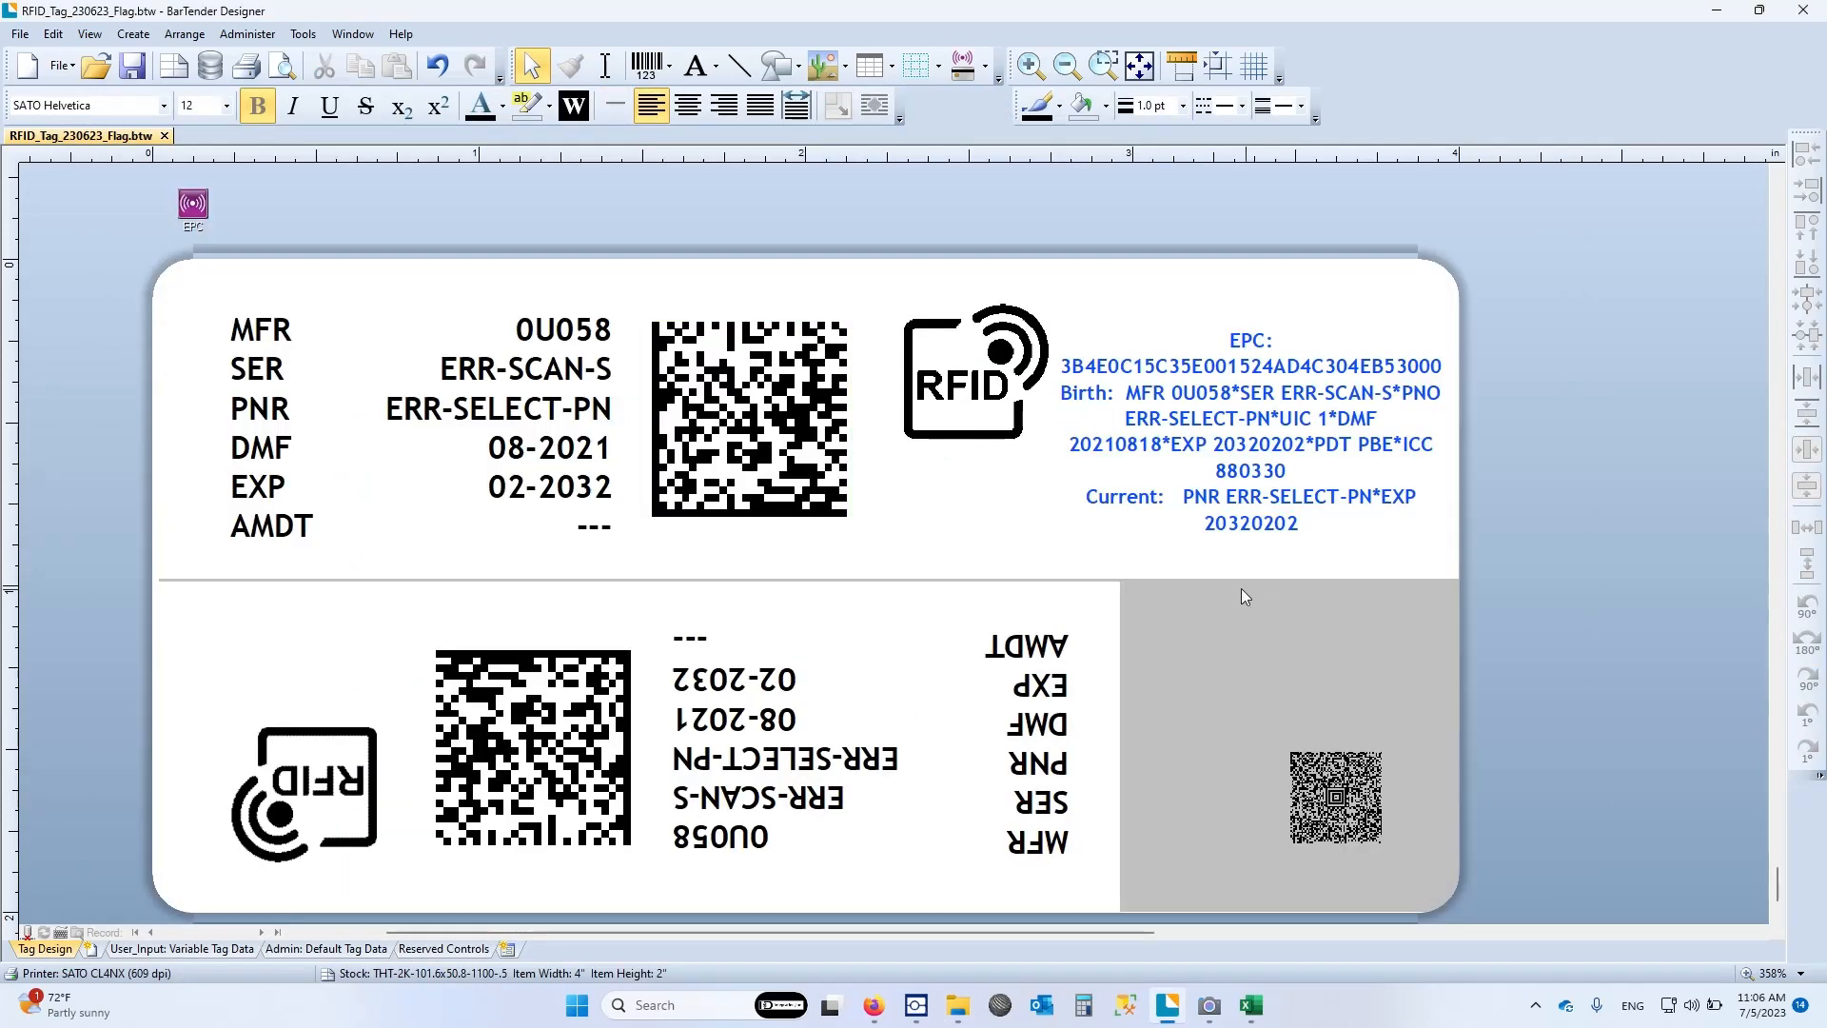
{"action": "key", "text": "alt+Tab"}
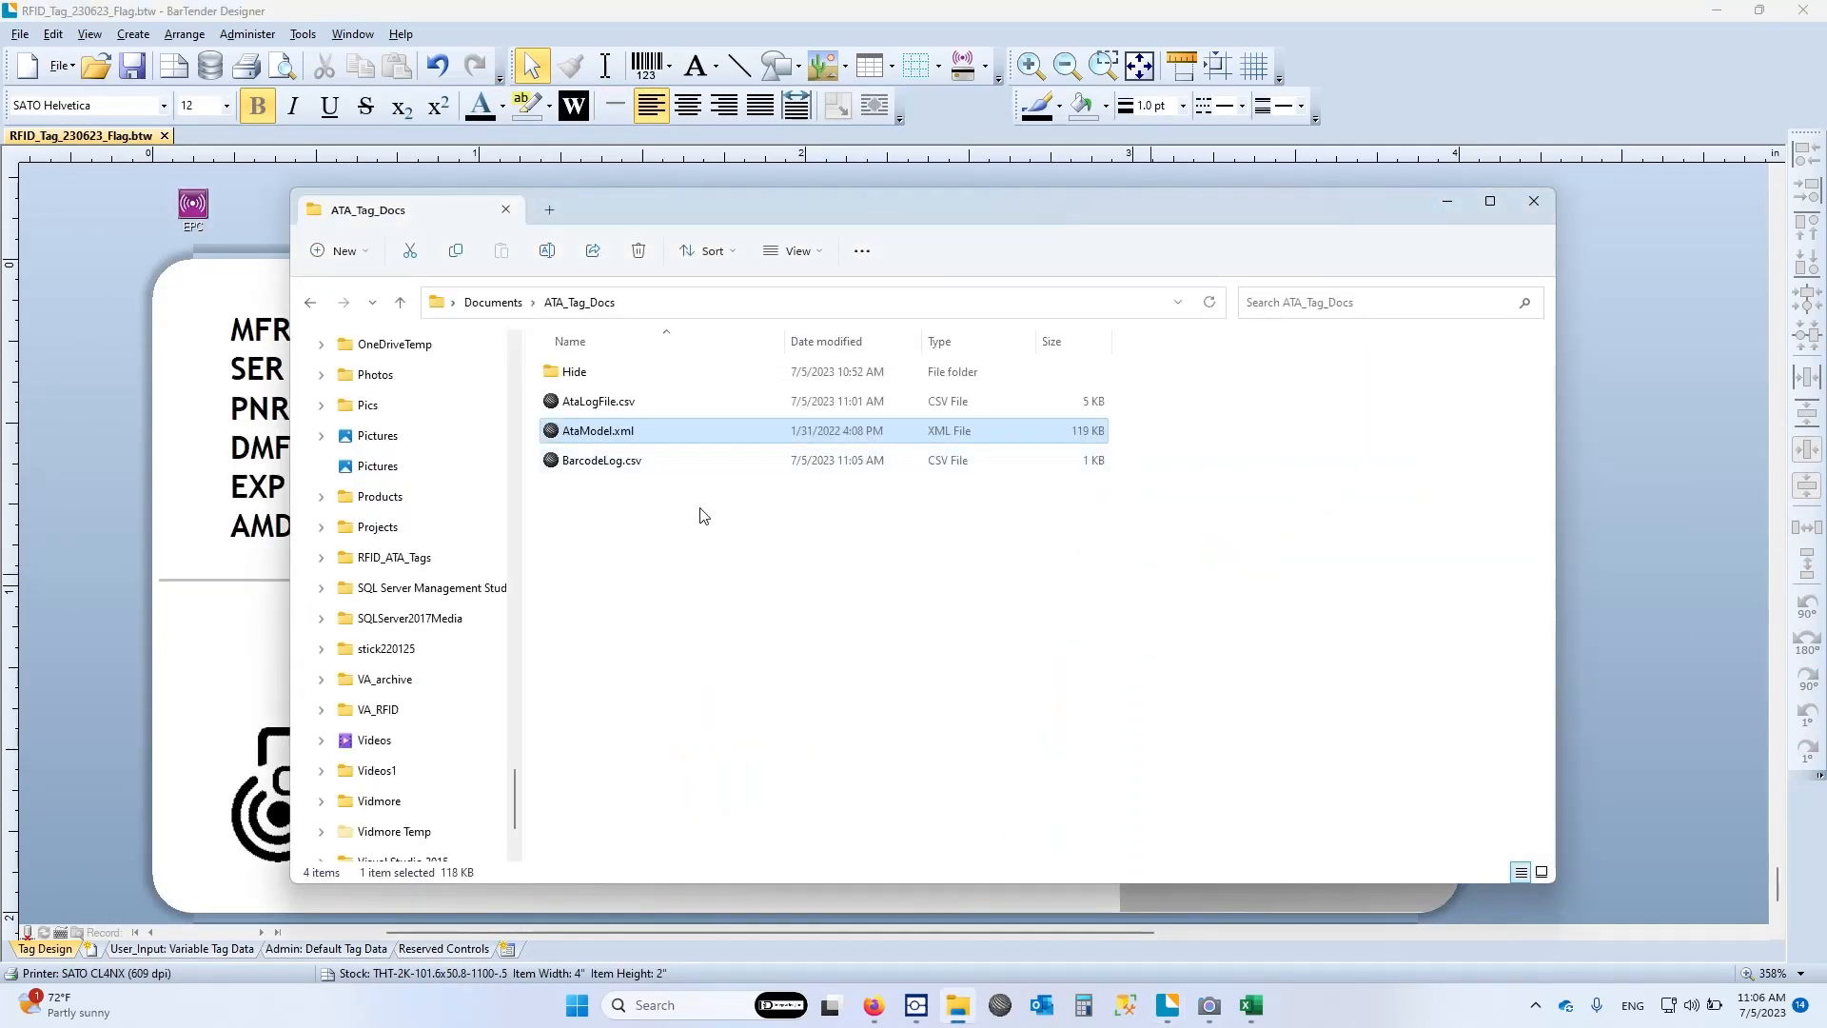
{"action": "key", "text": "alt+Tab"}
{"action": "key", "text": "Tab"}
{"action": "key", "text": "Tab"}
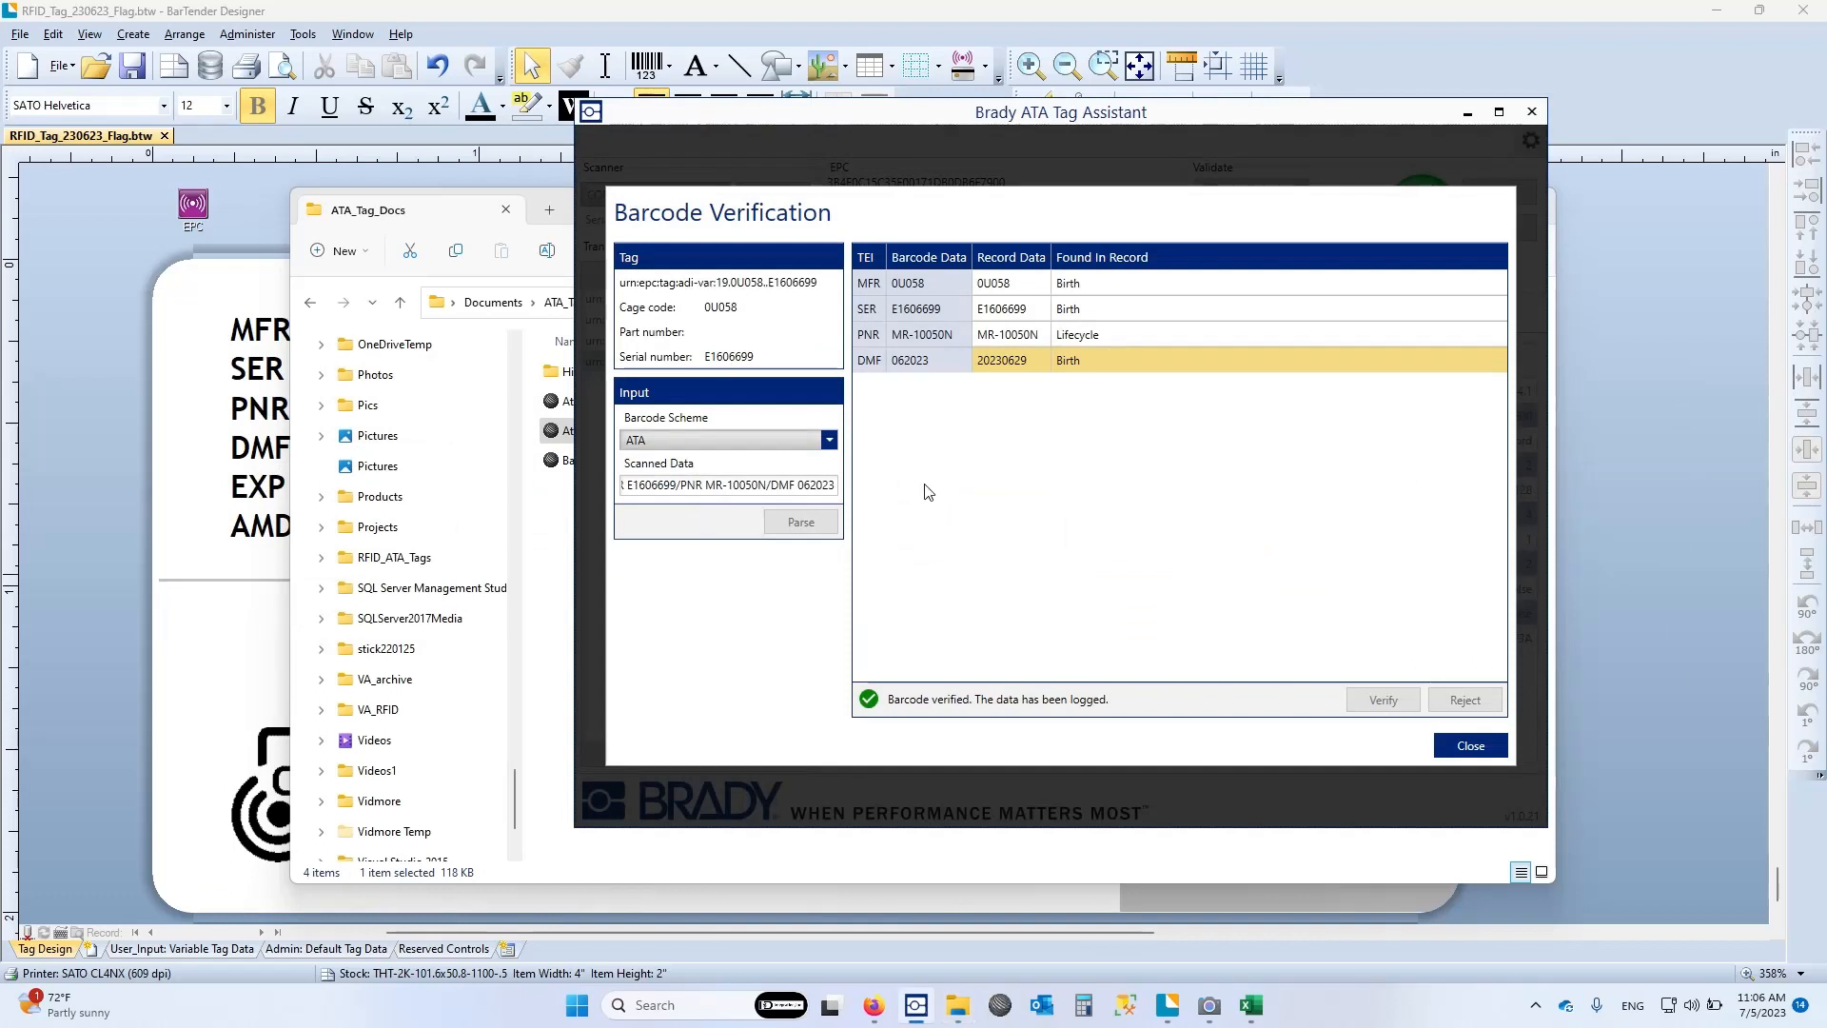
{"action": "left_click", "coordinate": [1446, 746]}
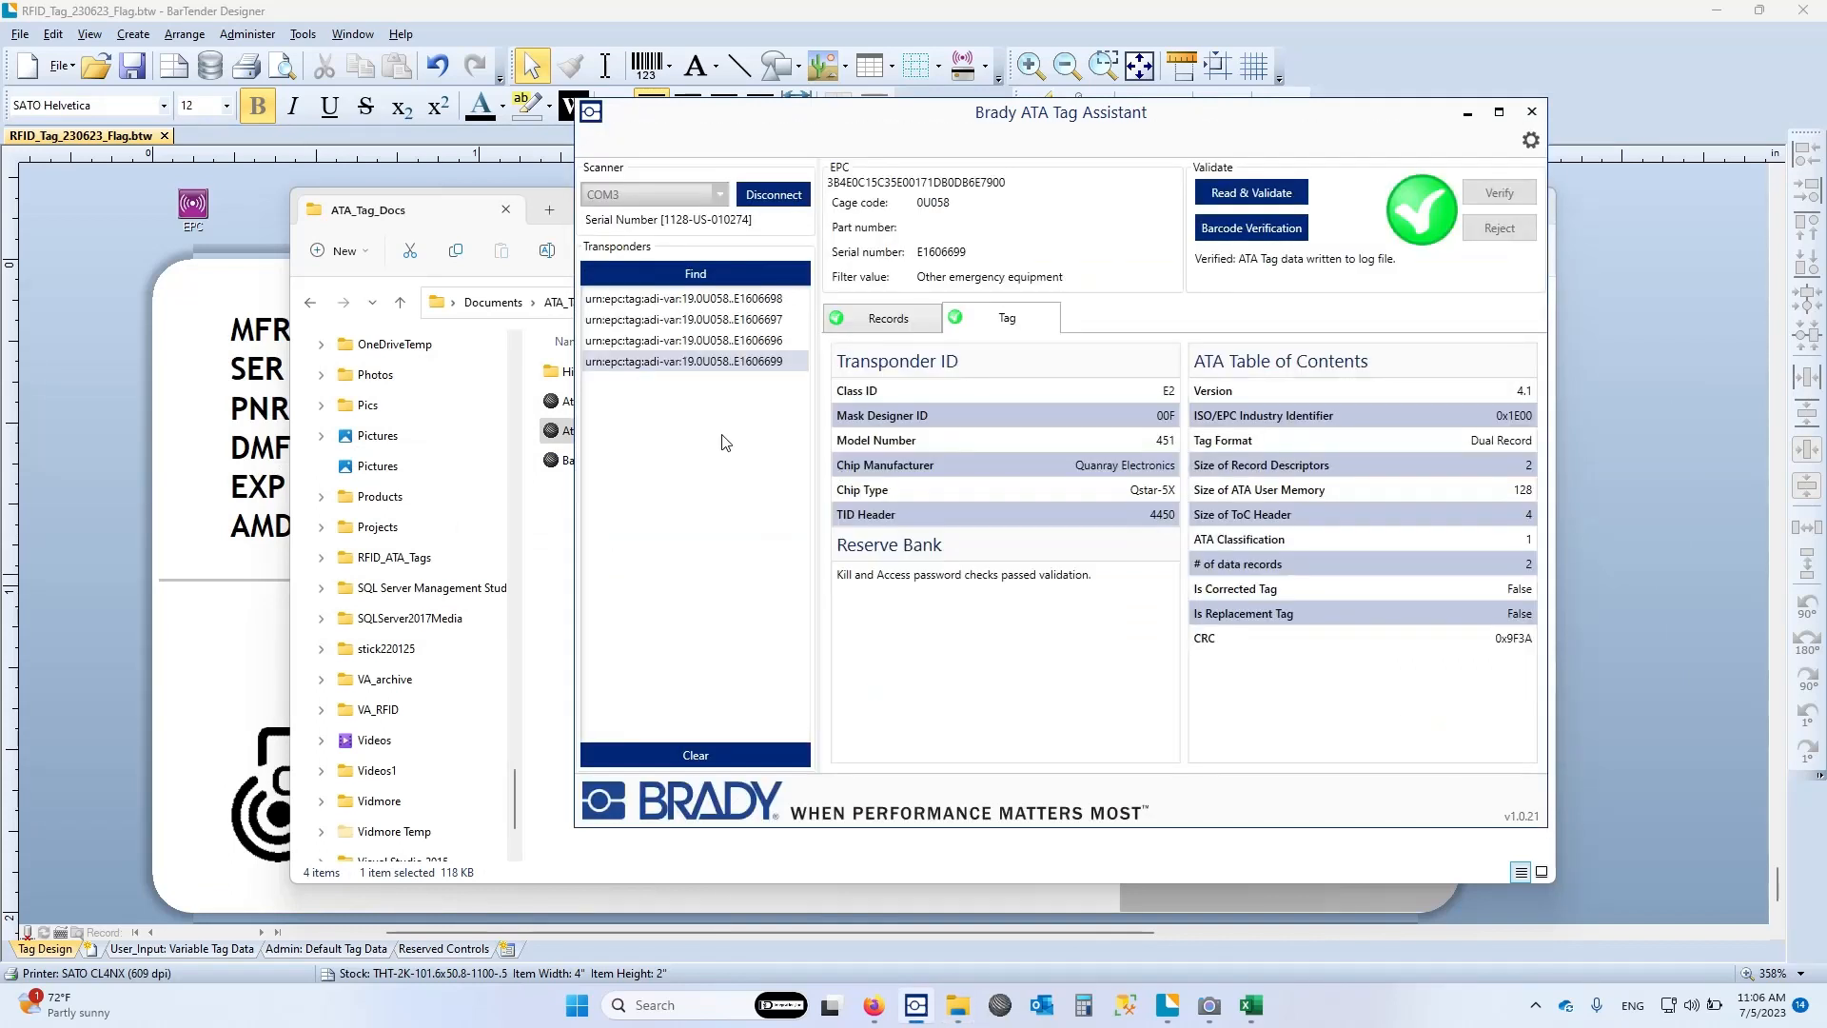
Bring up the camera view, move the Tag Assistant window clear of it, and read and validate transponder E1606698
{"action": "left_click", "coordinate": [719, 301]}
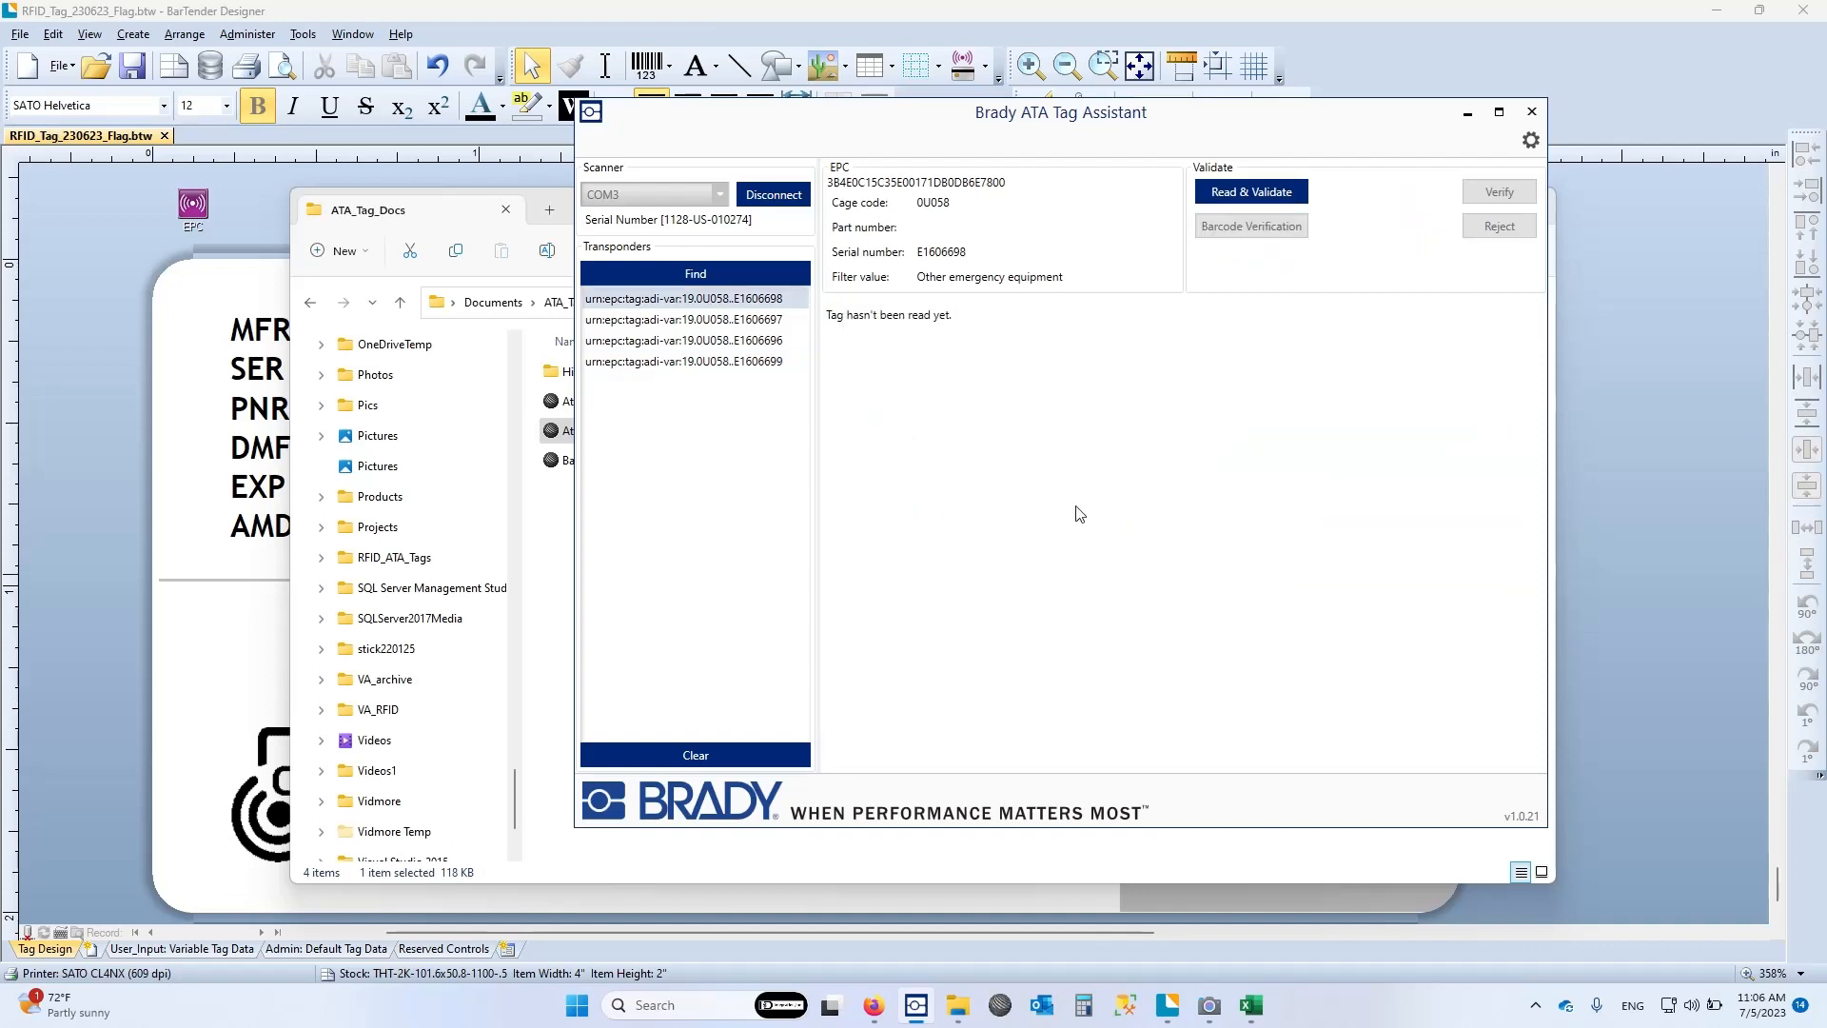
{"action": "left_click", "coordinate": [1207, 1017]}
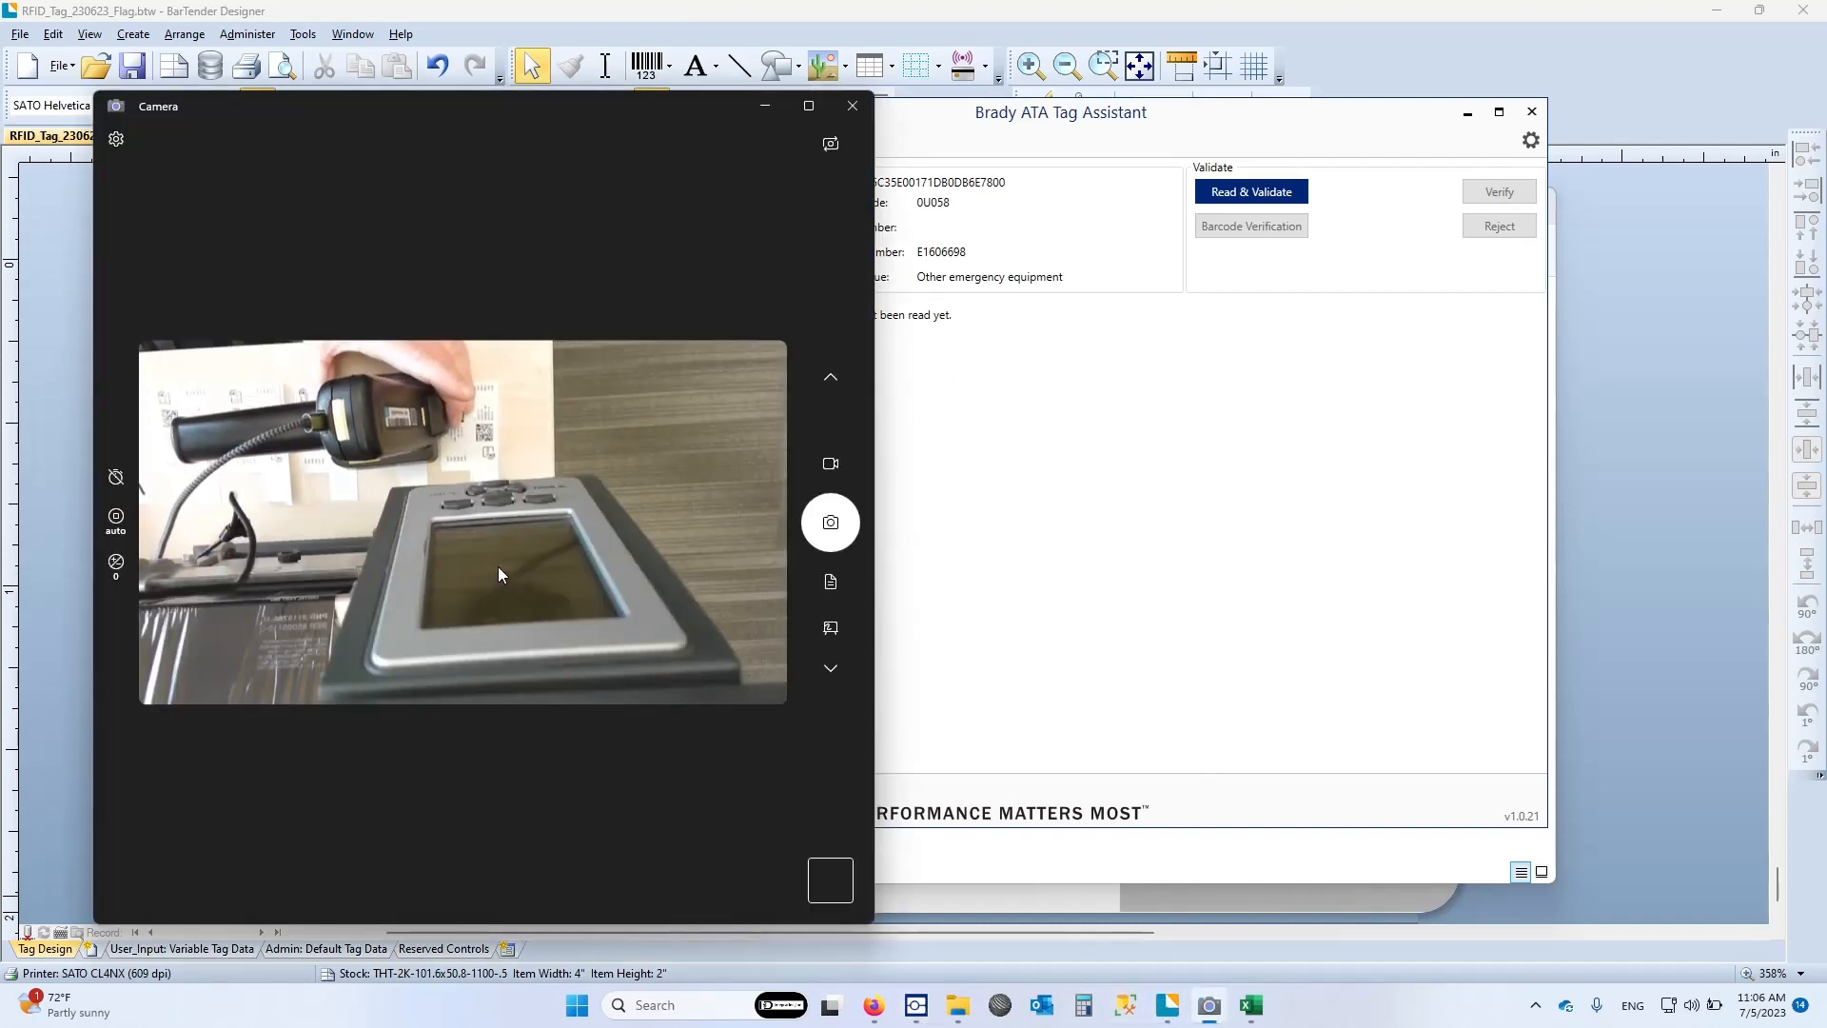
{"action": "left_click", "coordinate": [970, 141]}
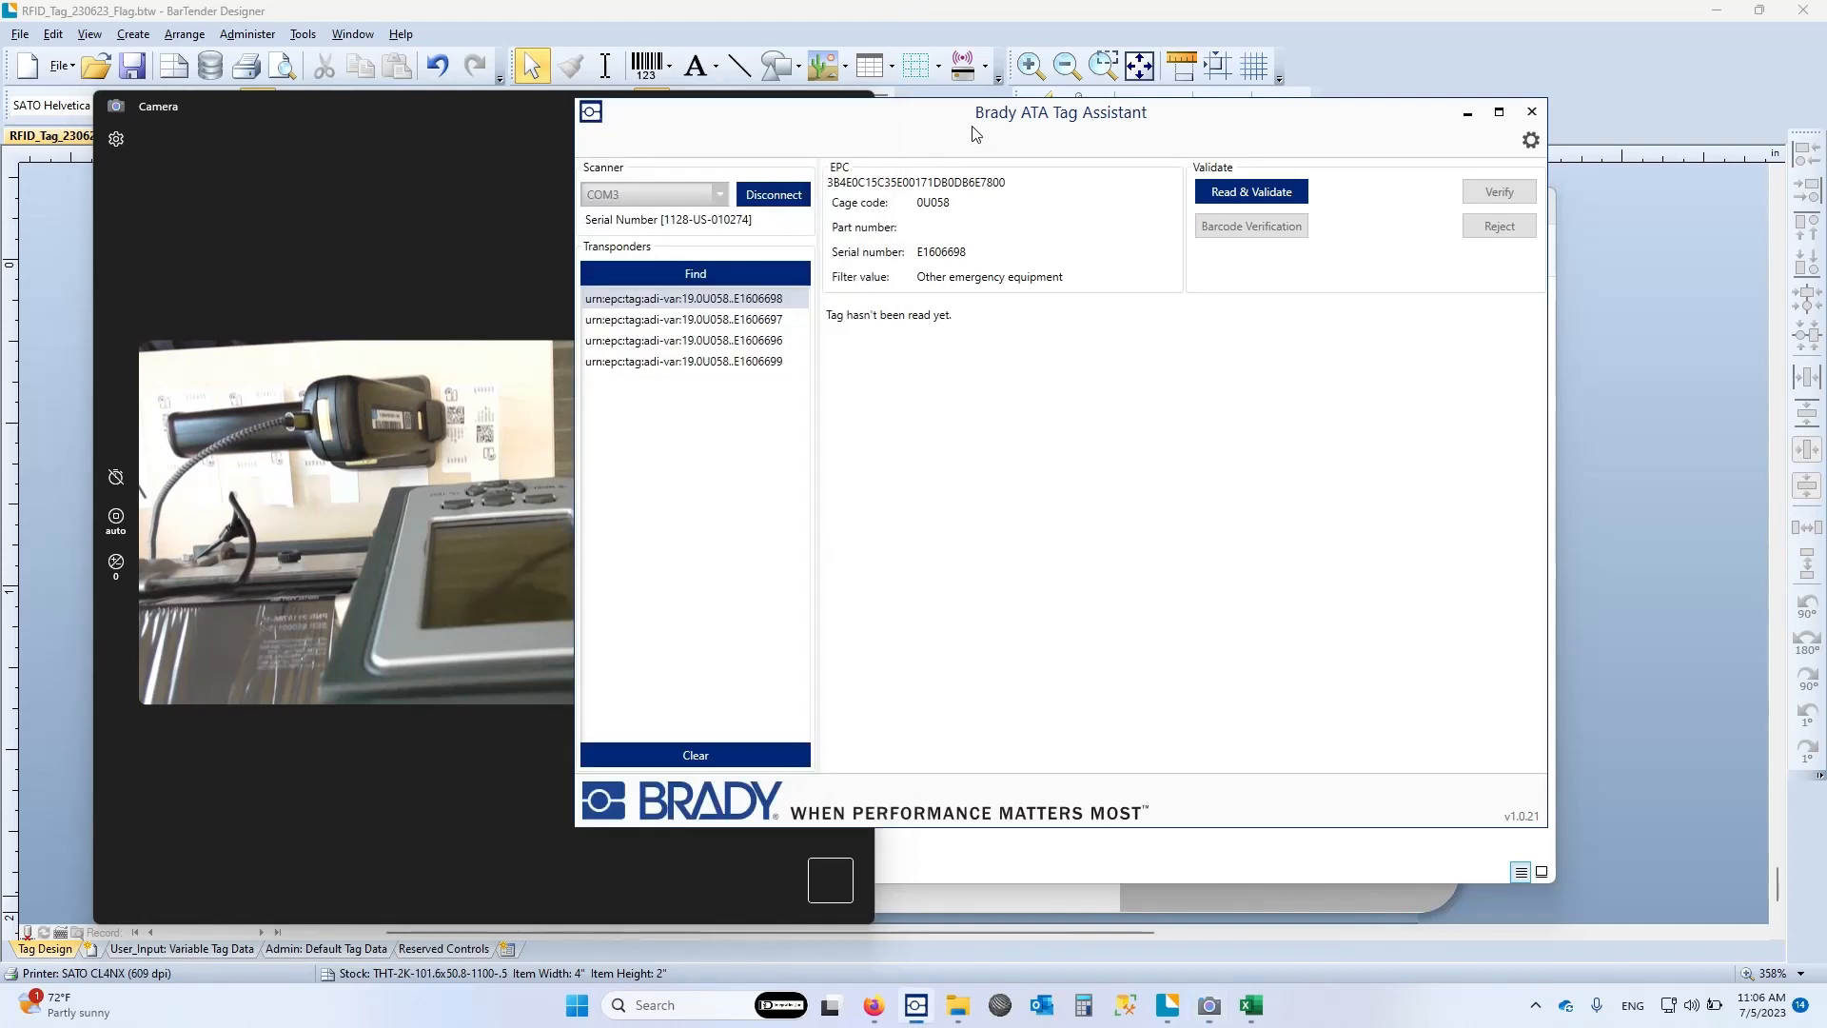
{"action": "left_click_drag", "start_coordinate": [733, 122], "coordinate": [901, 115]}
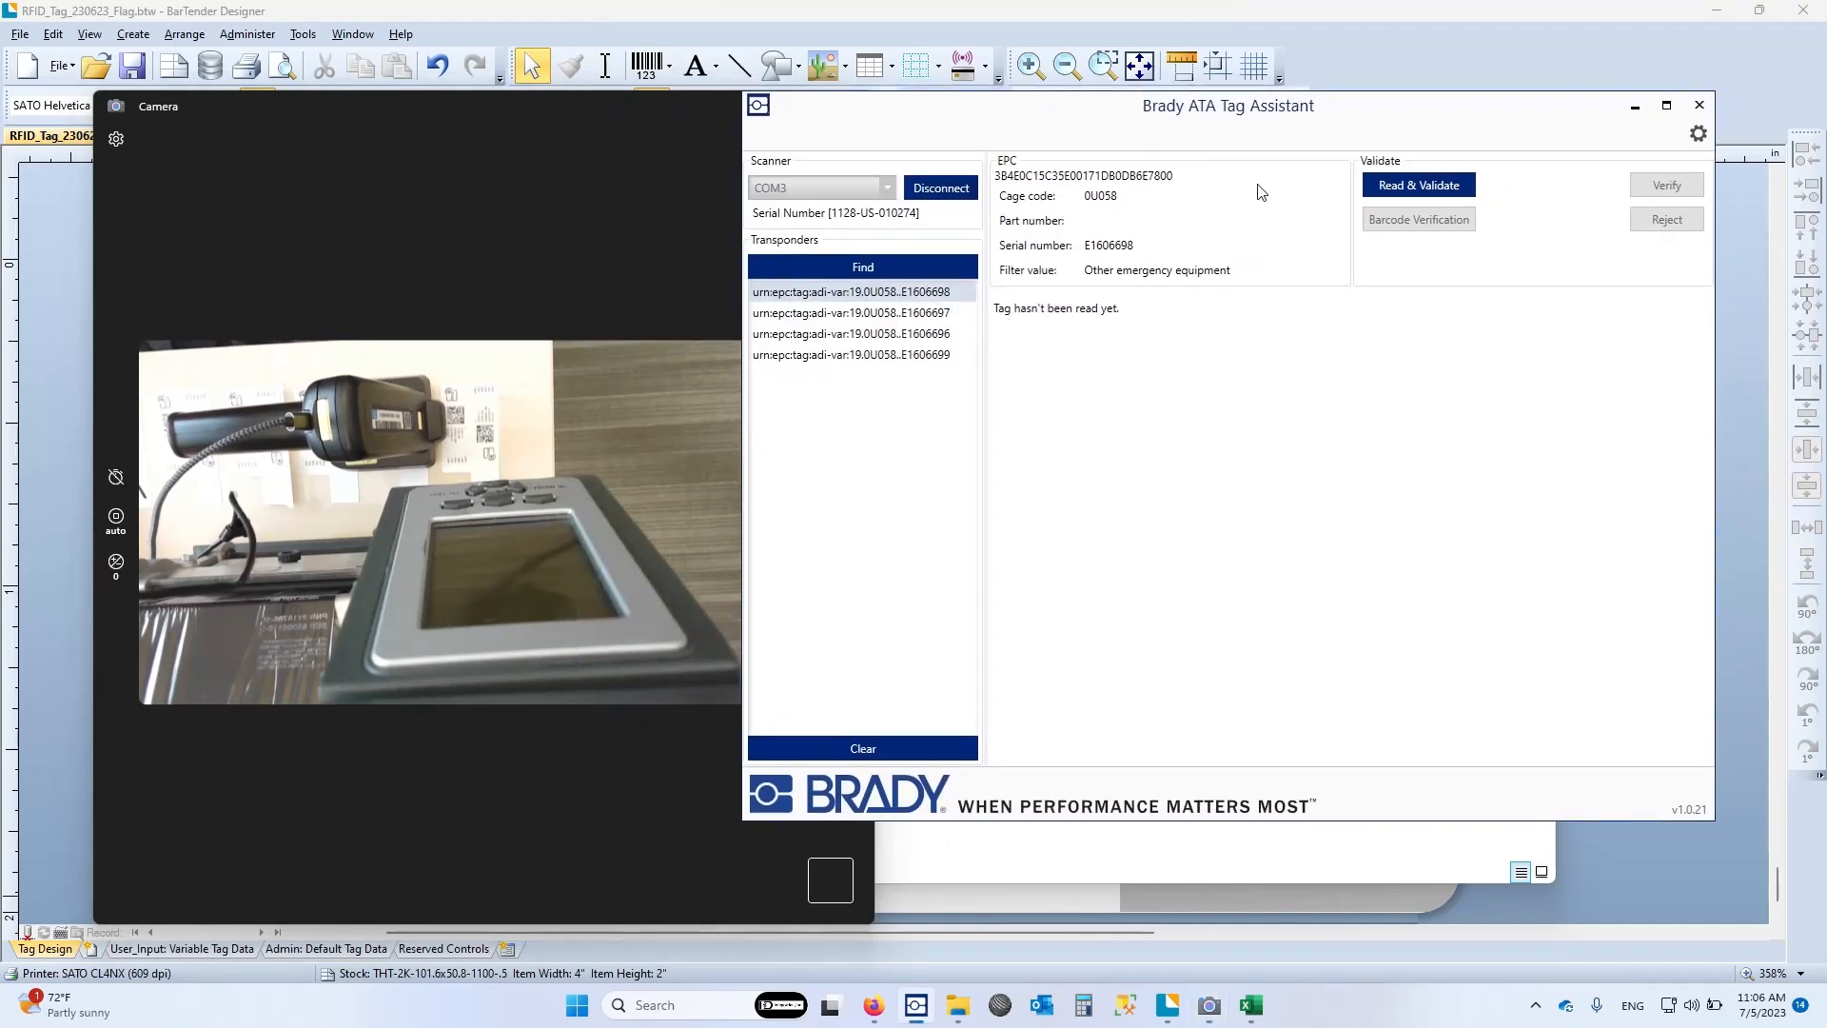
{"action": "left_click", "coordinate": [856, 312]}
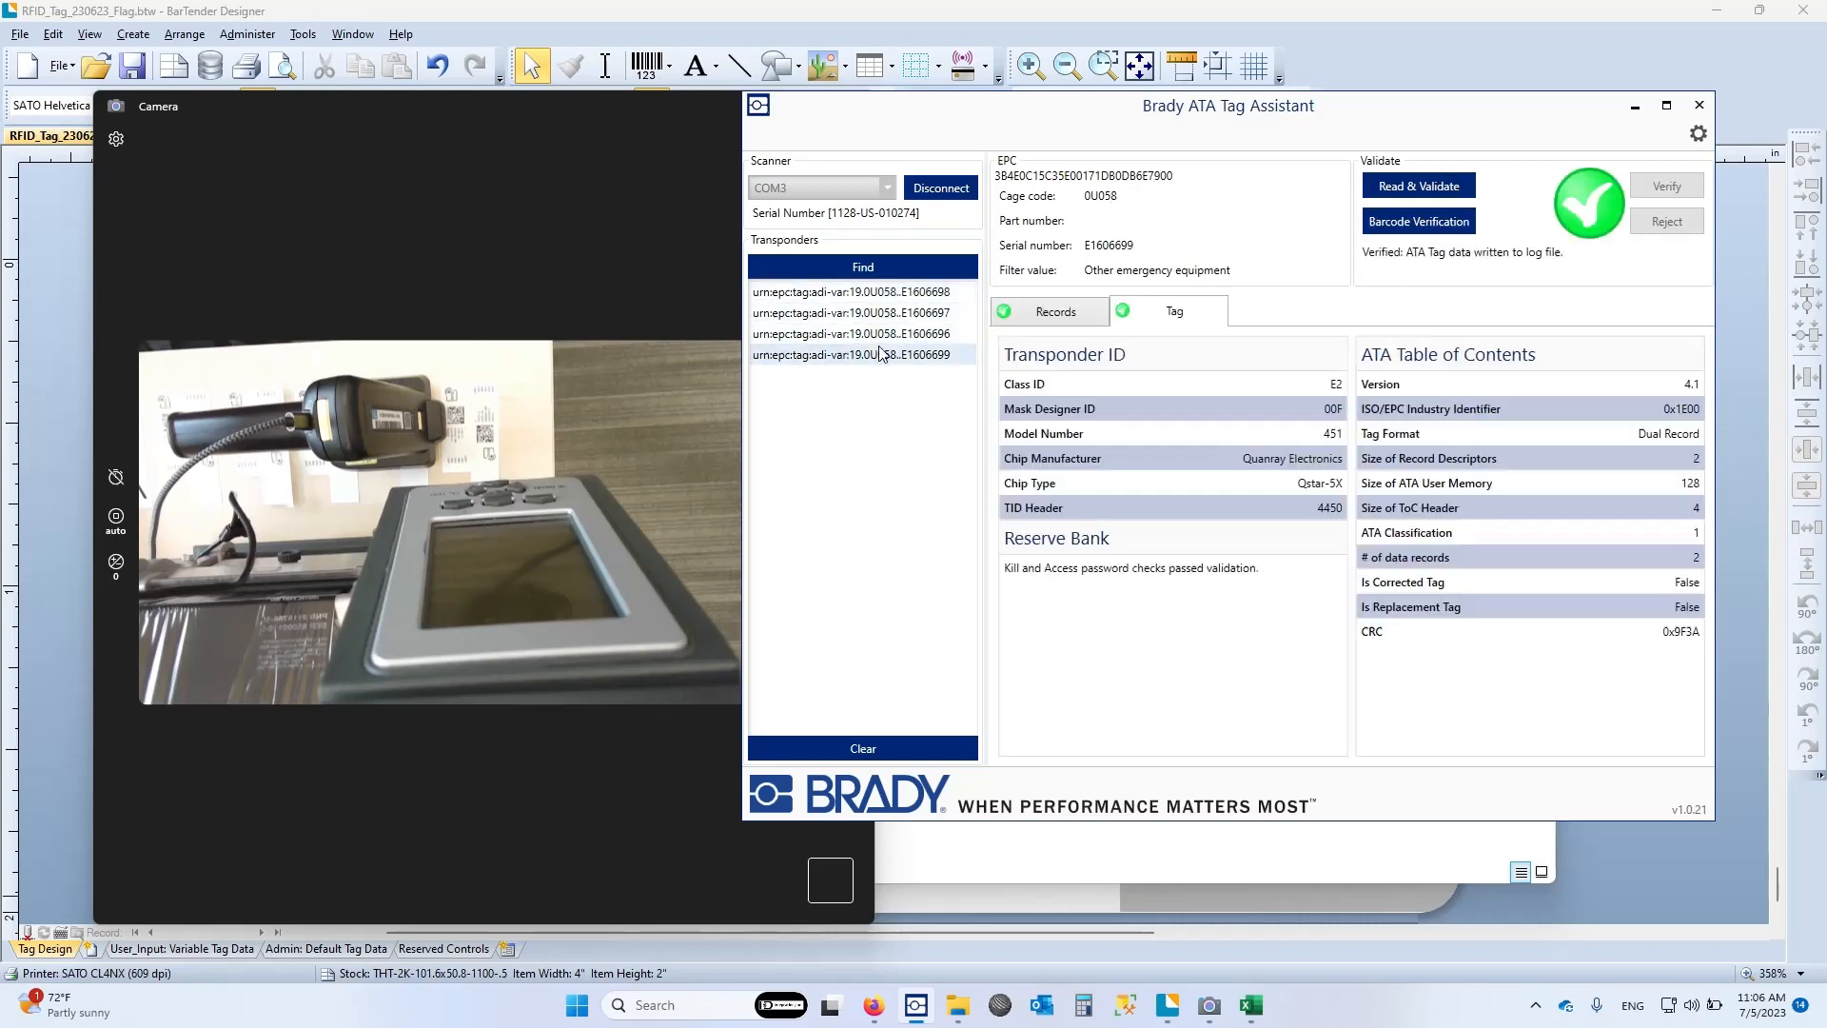
{"action": "left_click", "coordinate": [881, 297]}
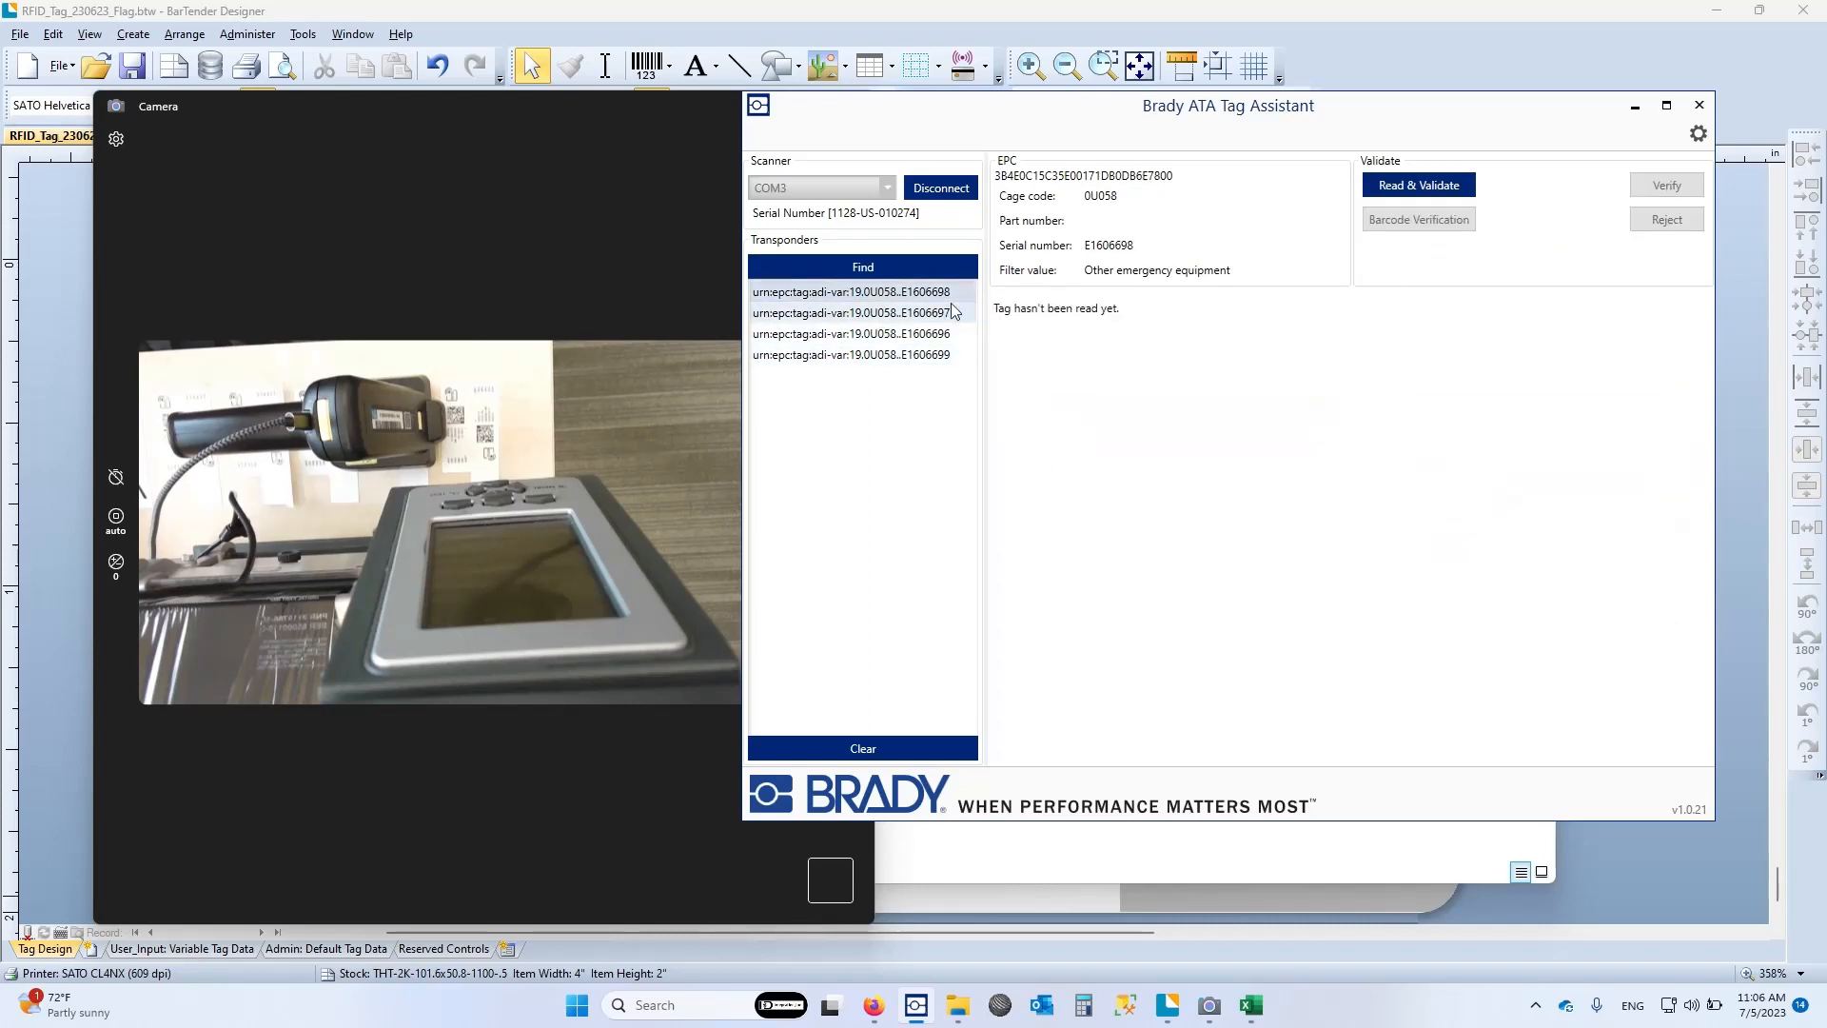
{"action": "left_click", "coordinate": [1432, 186]}
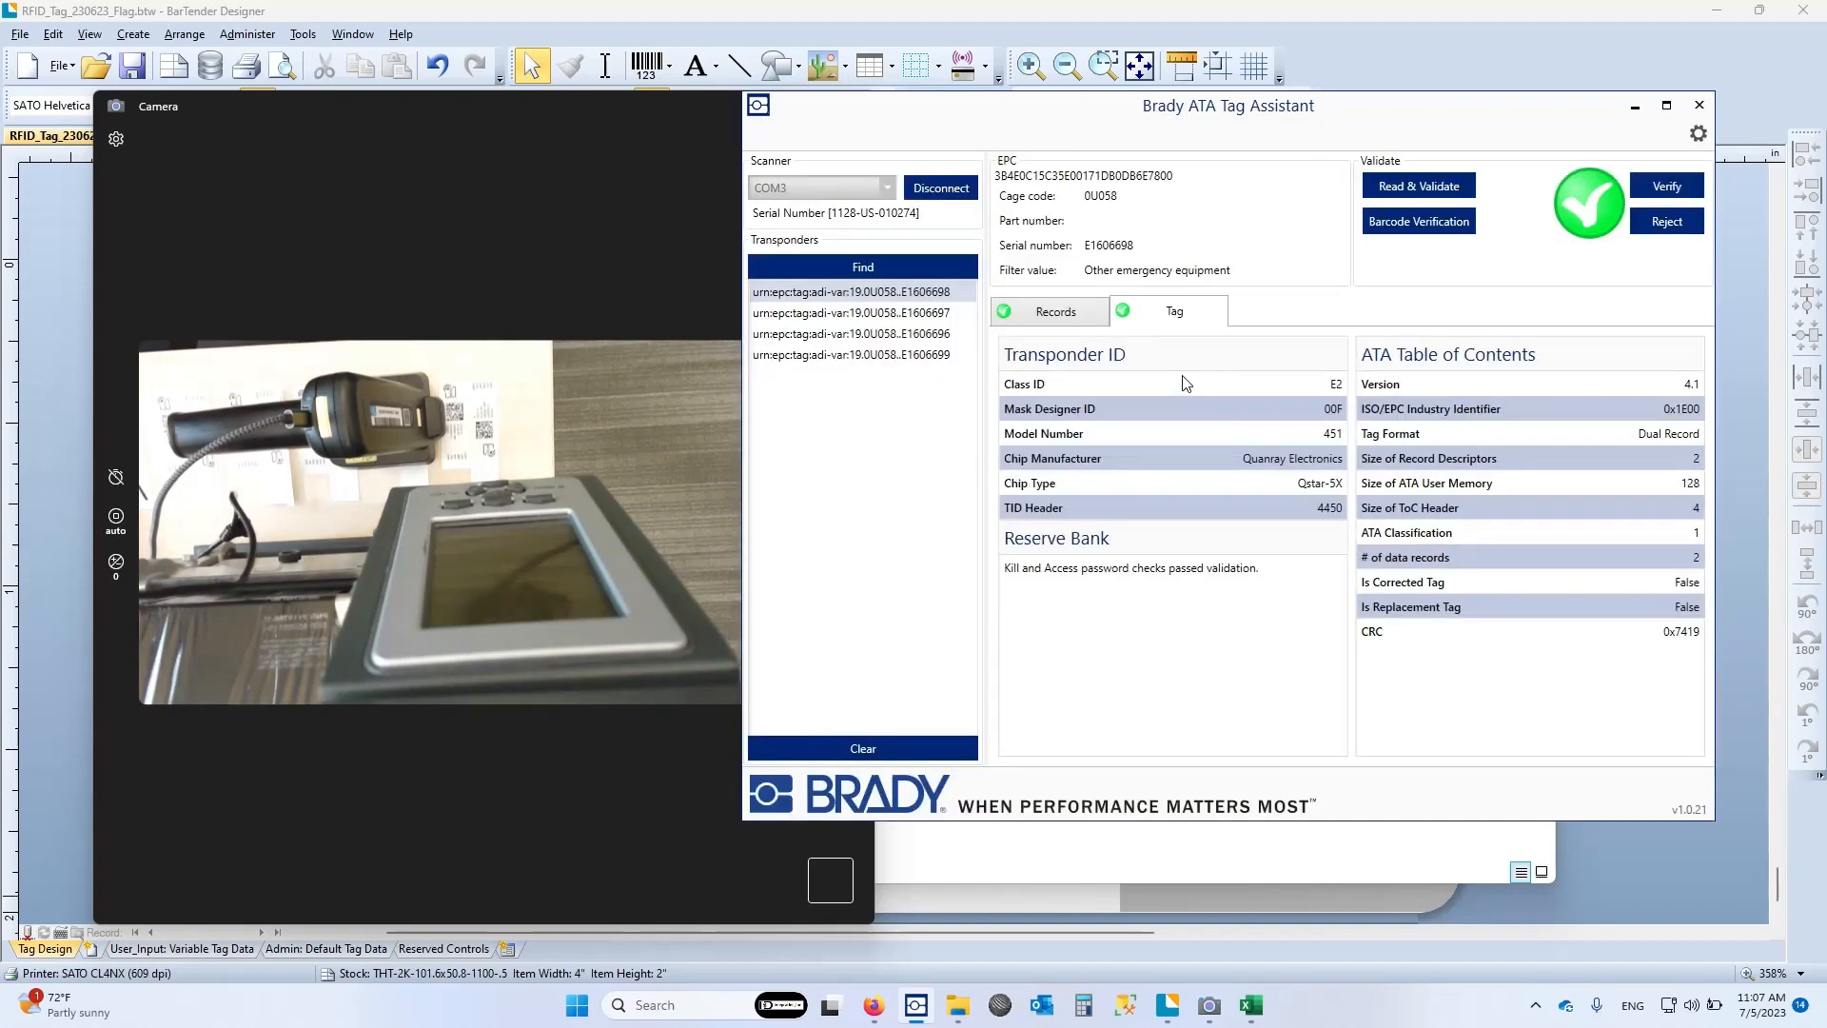
Review the lifecycle record and tag details of transponder E1606698 and mark the tag as verified
{"action": "left_click", "coordinate": [1077, 316]}
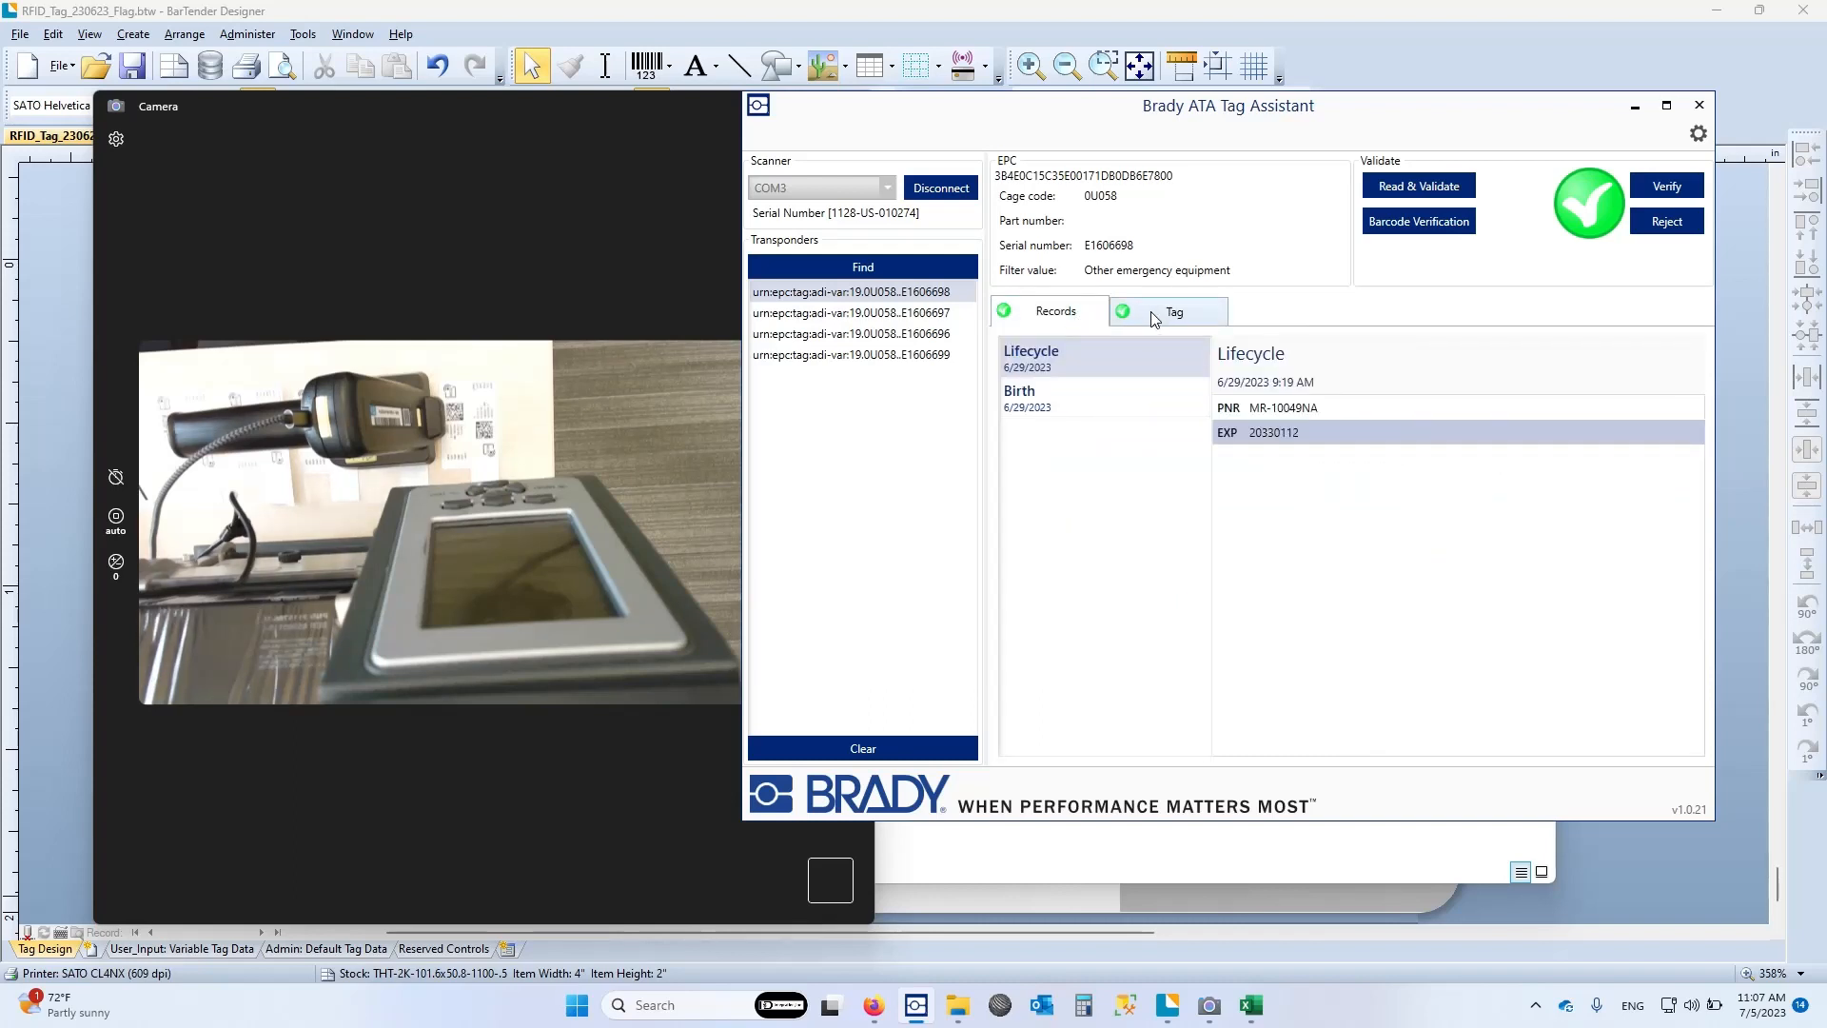
{"action": "left_click", "coordinate": [1155, 319]}
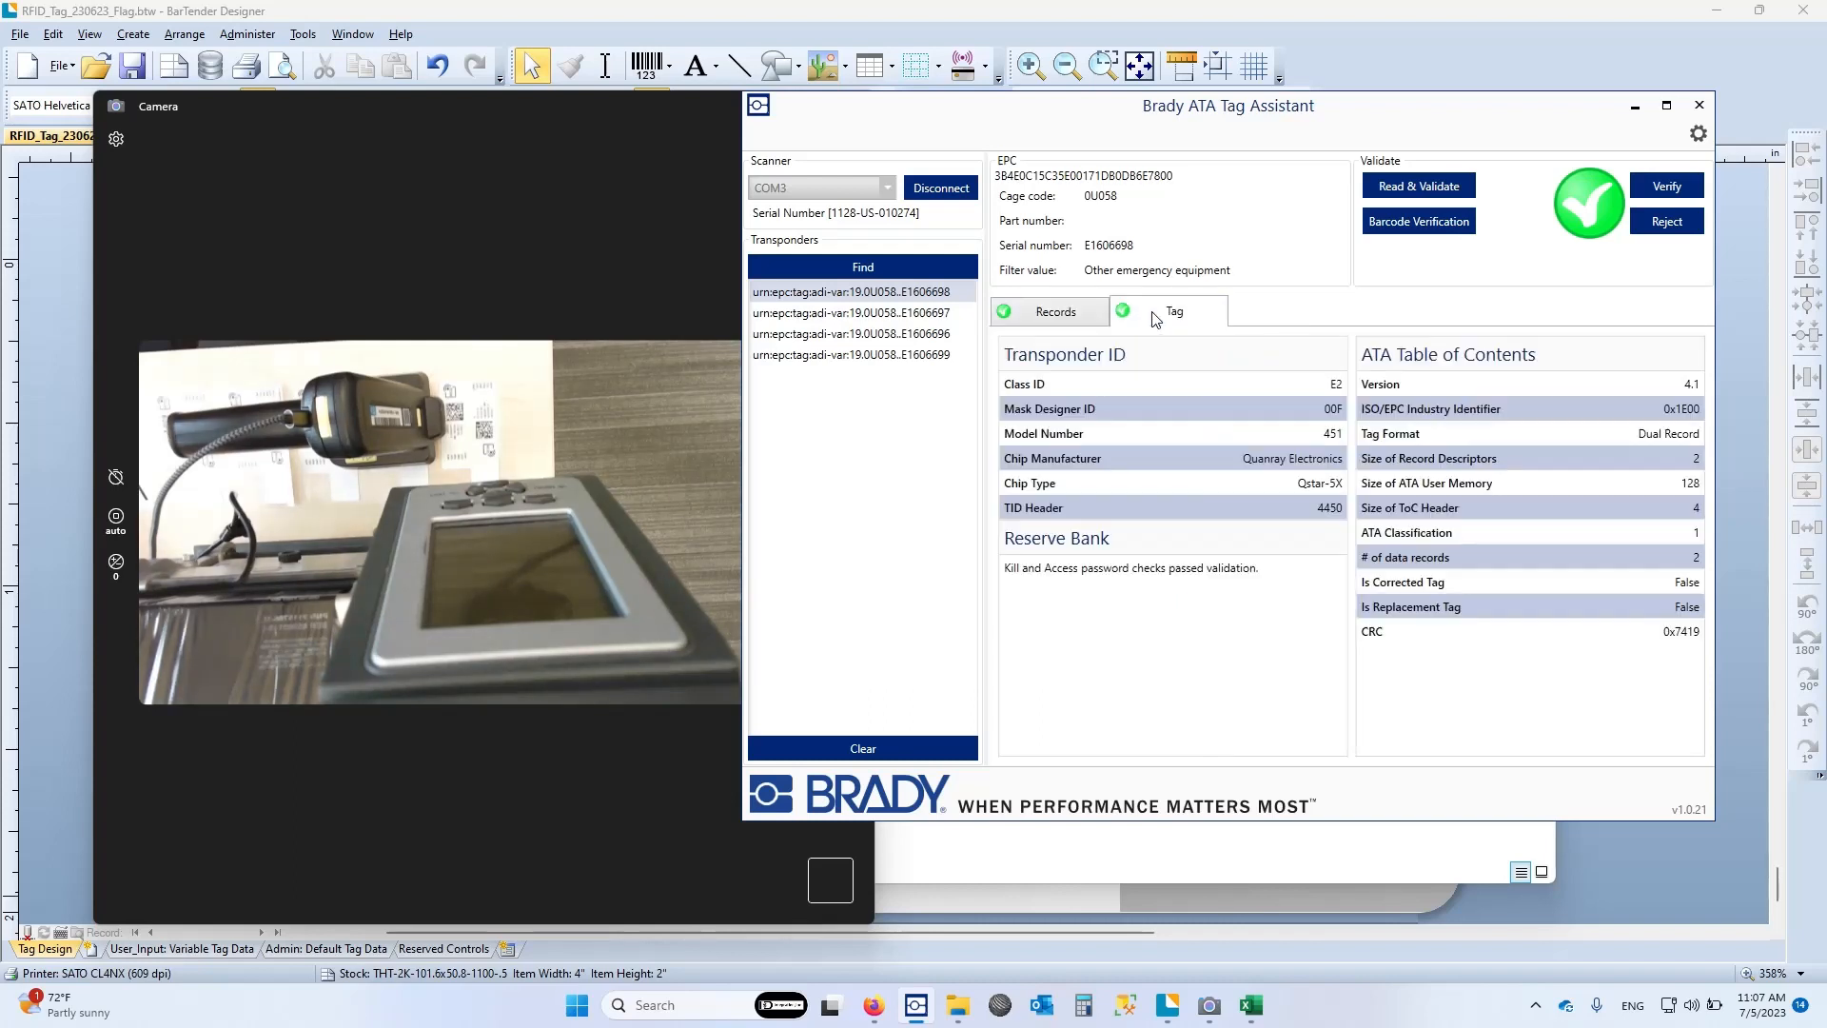
{"action": "left_click", "coordinate": [1063, 317]}
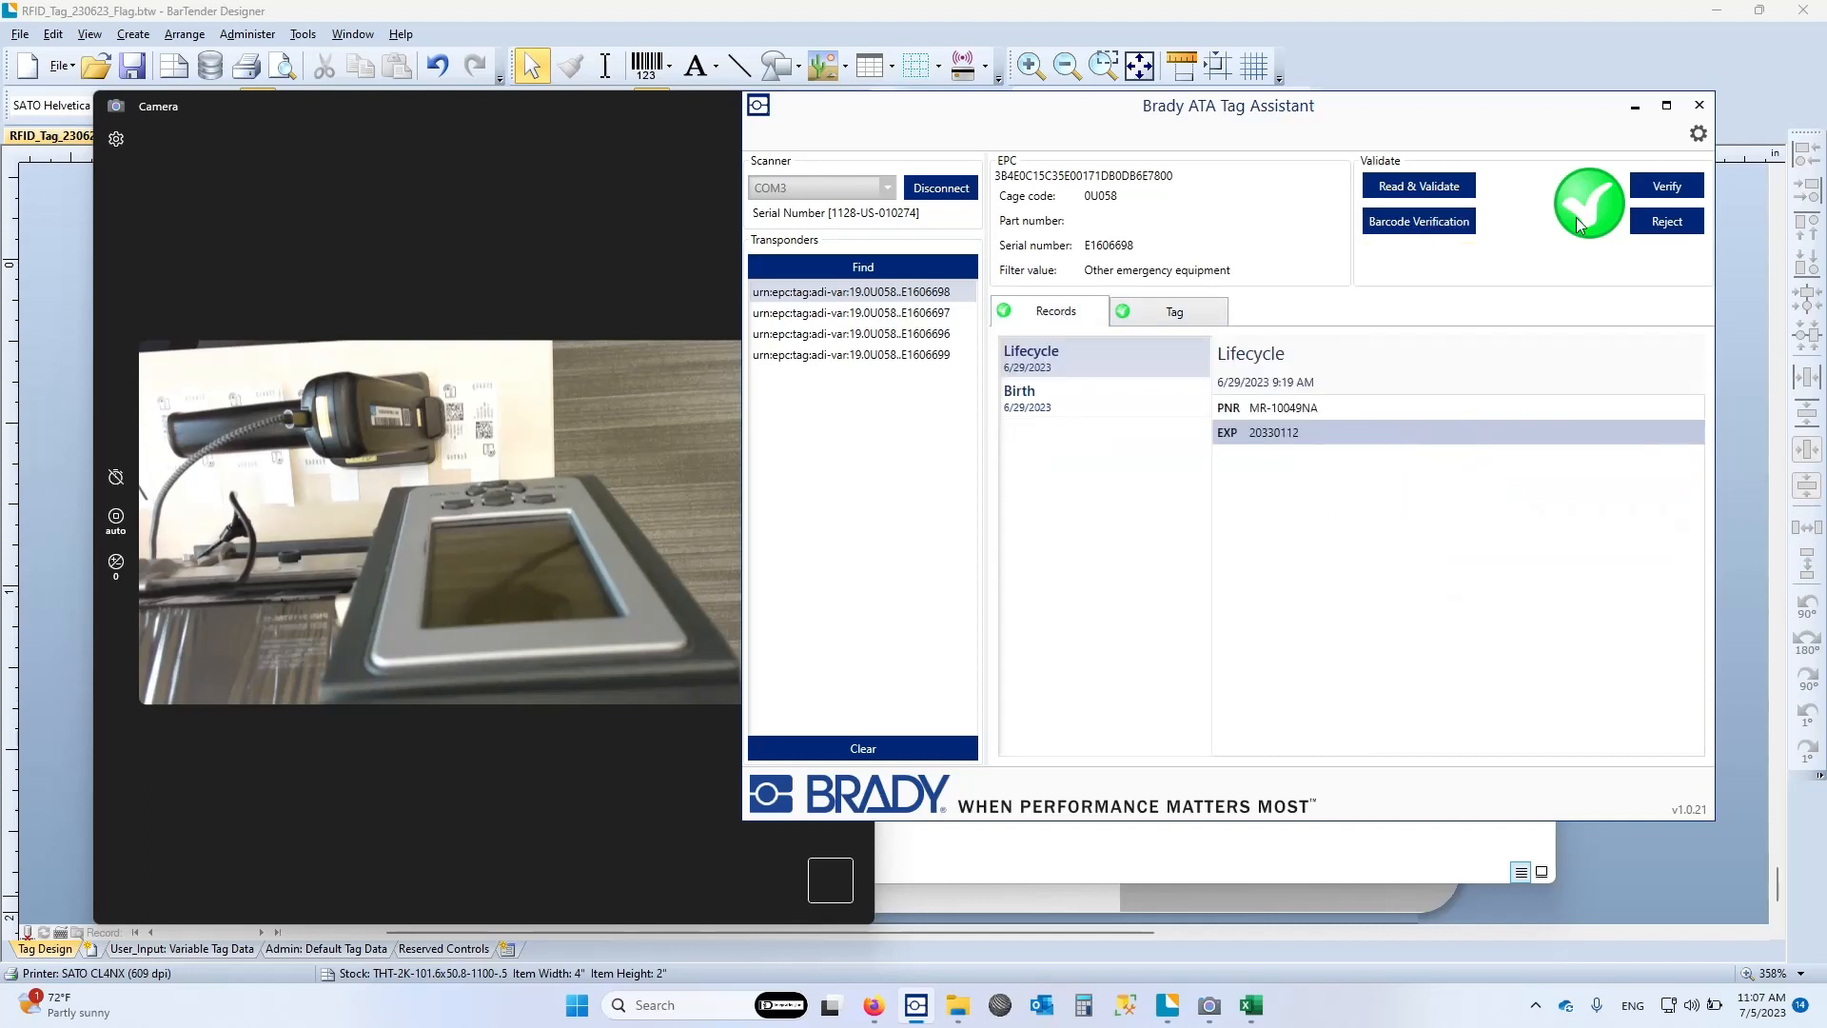
{"action": "left_click", "coordinate": [1693, 188]}
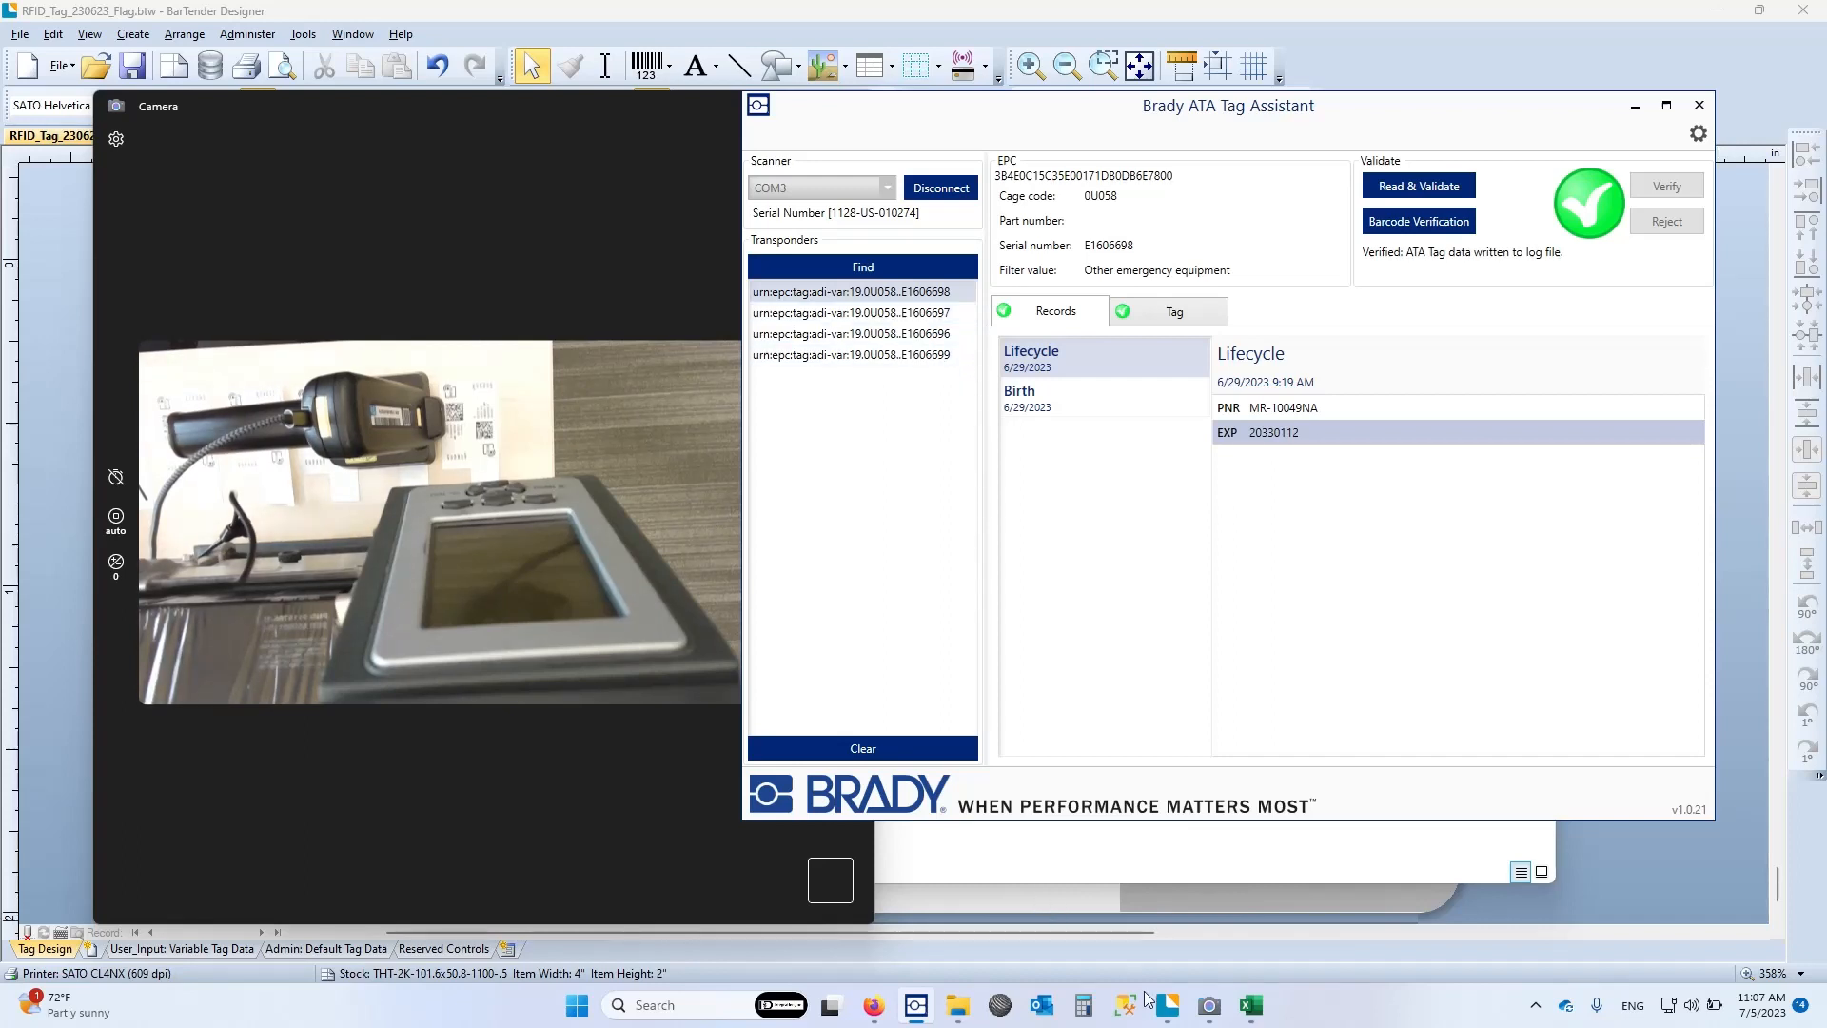
Switch to BarTender Designer, open the Admin: Default Tag Data form and examine its birth record fields, including the ECC help, and the ATA Record Type options
{"action": "left_click", "coordinate": [1340, 903]}
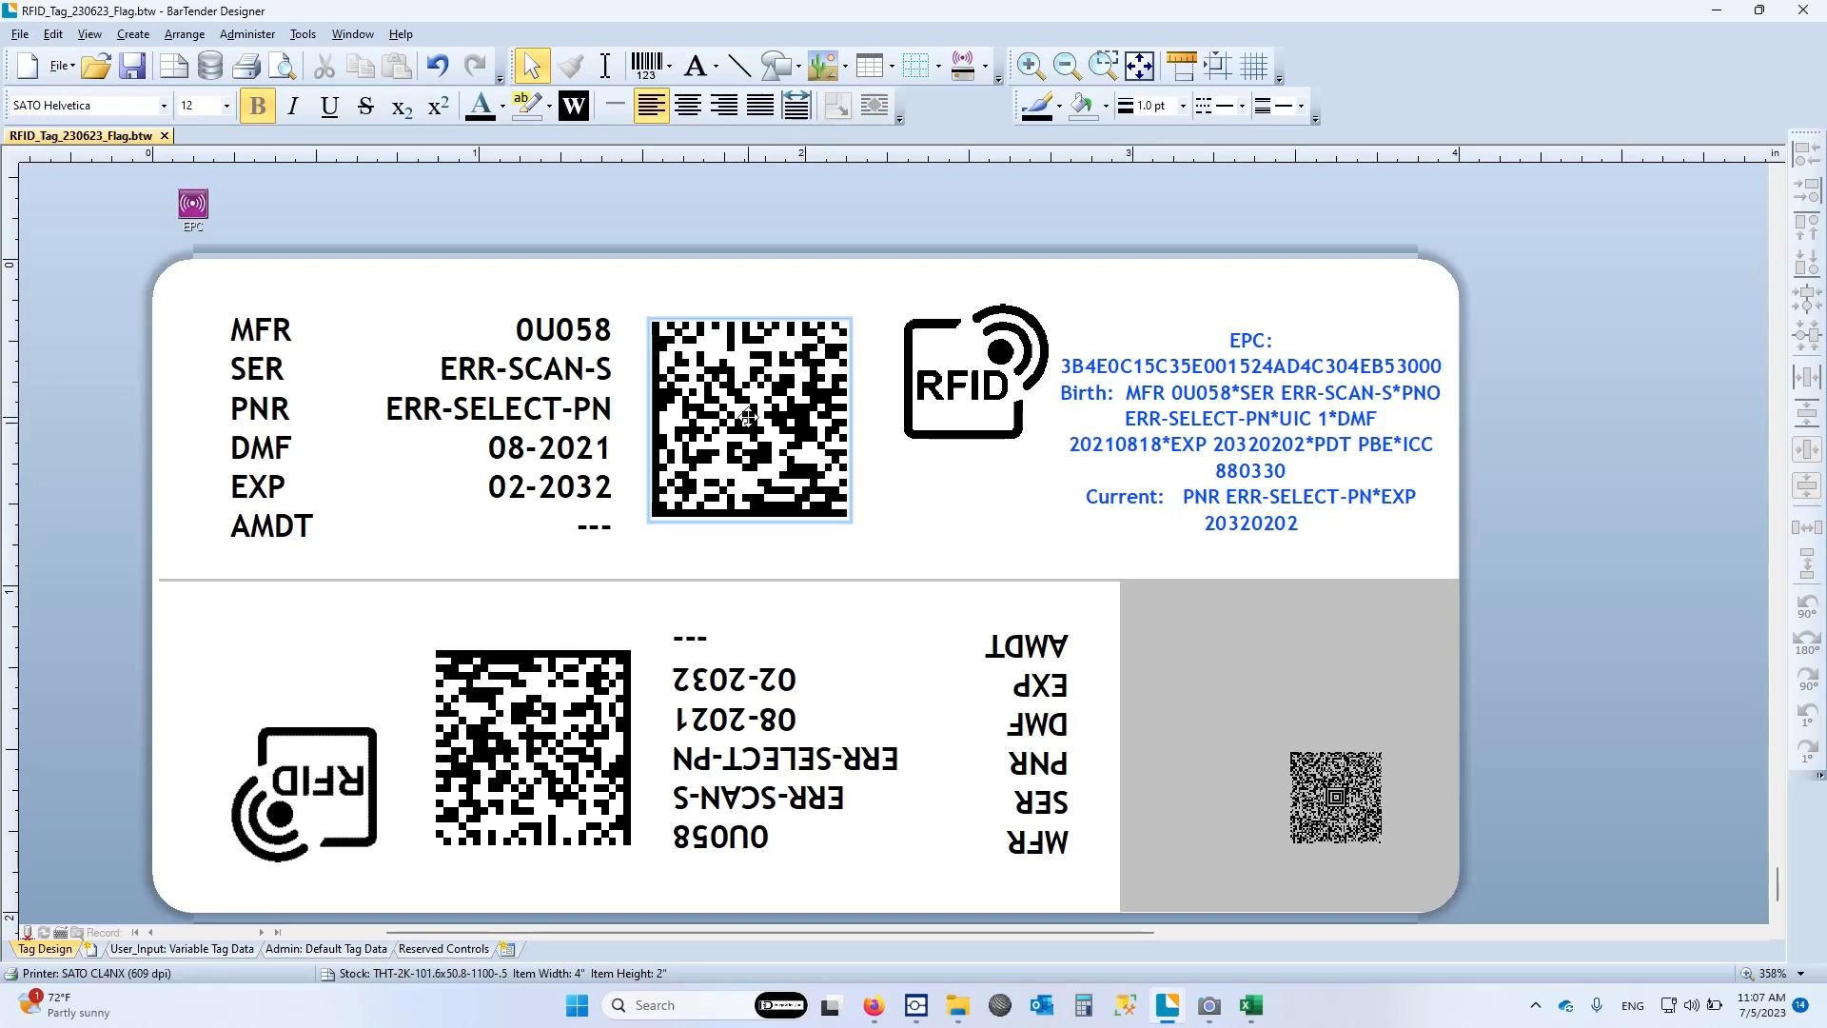
{"action": "left_click", "coordinate": [313, 948]}
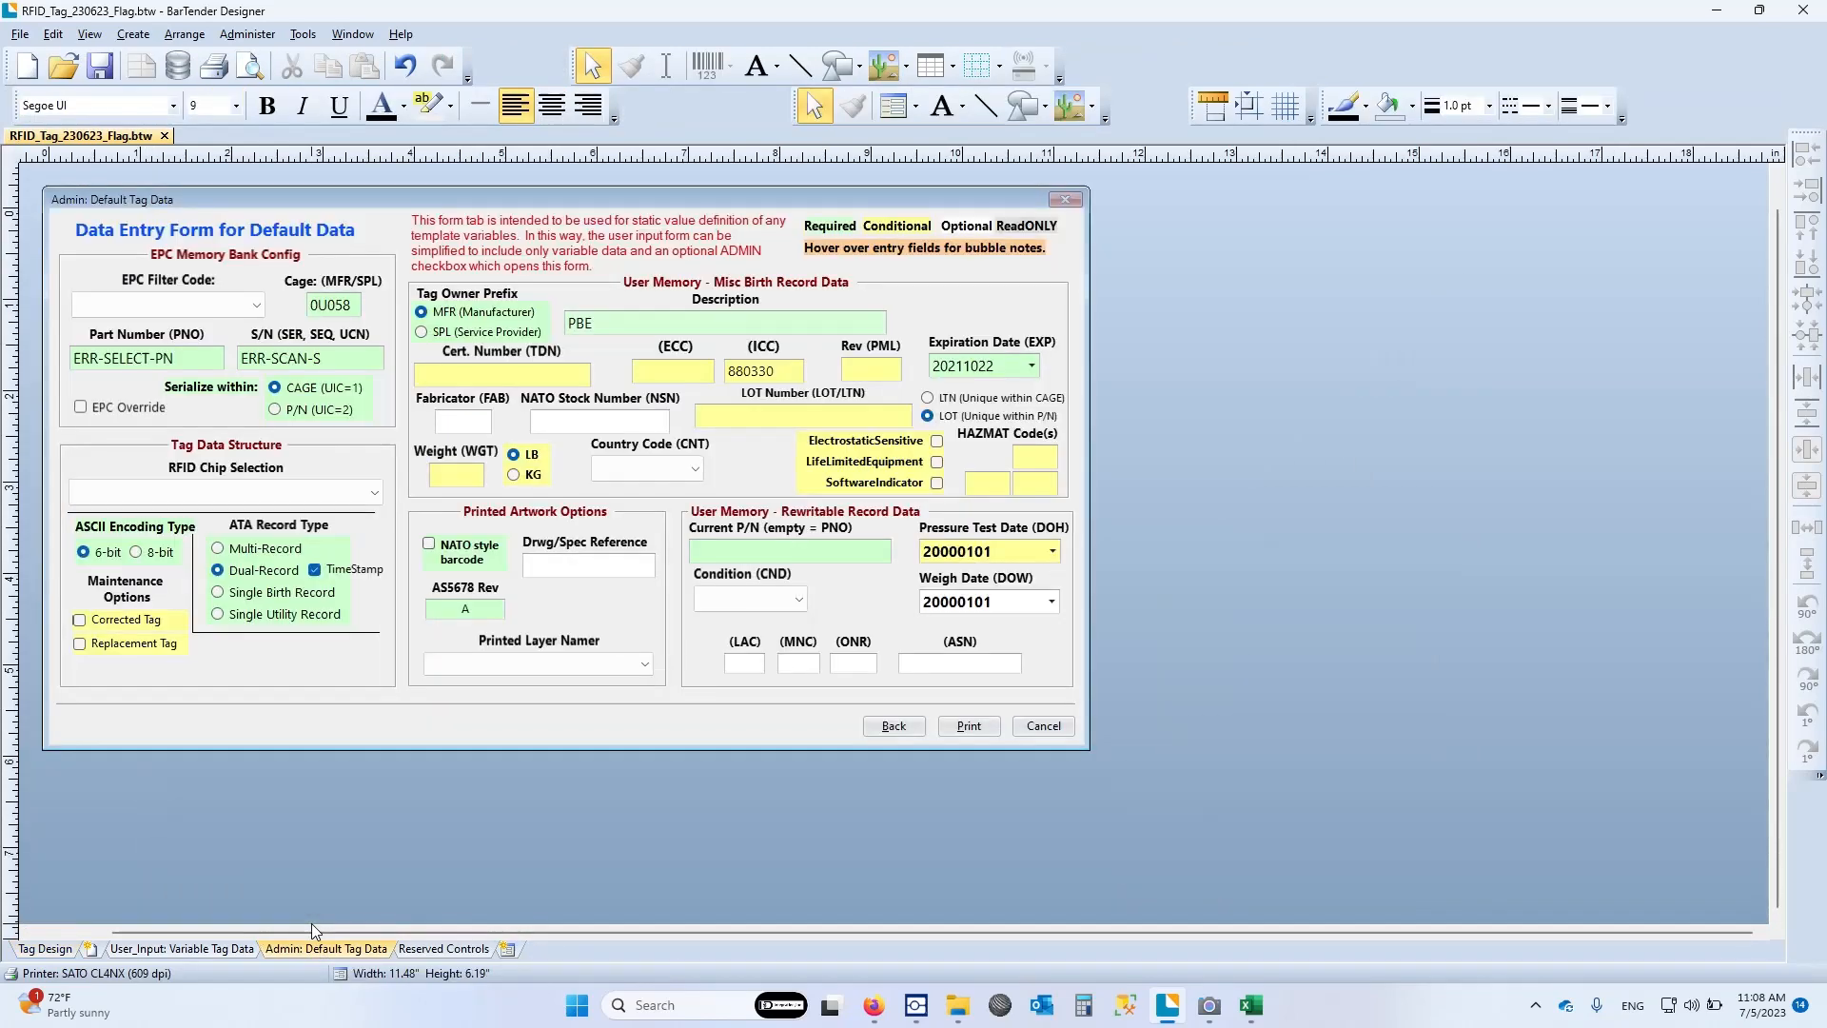
{"action": "mouse_move", "coordinate": [694, 375]}
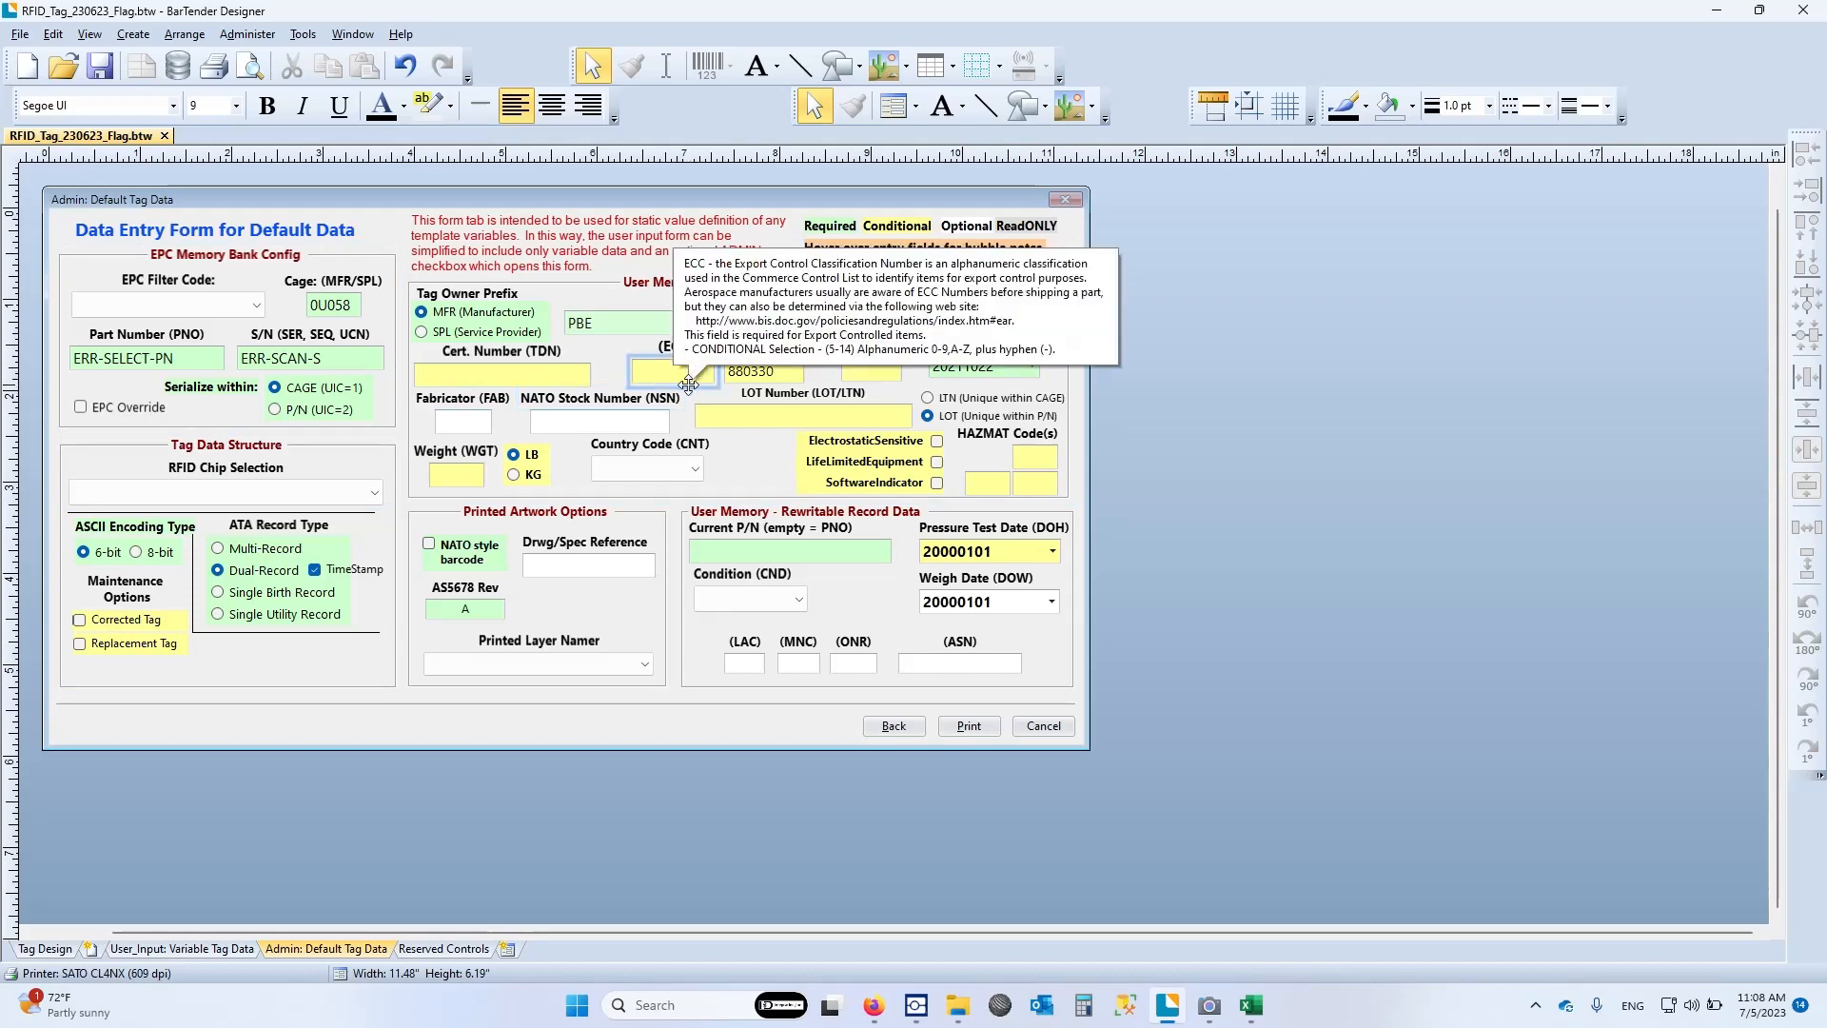
{"action": "mouse_move", "coordinate": [956, 385]}
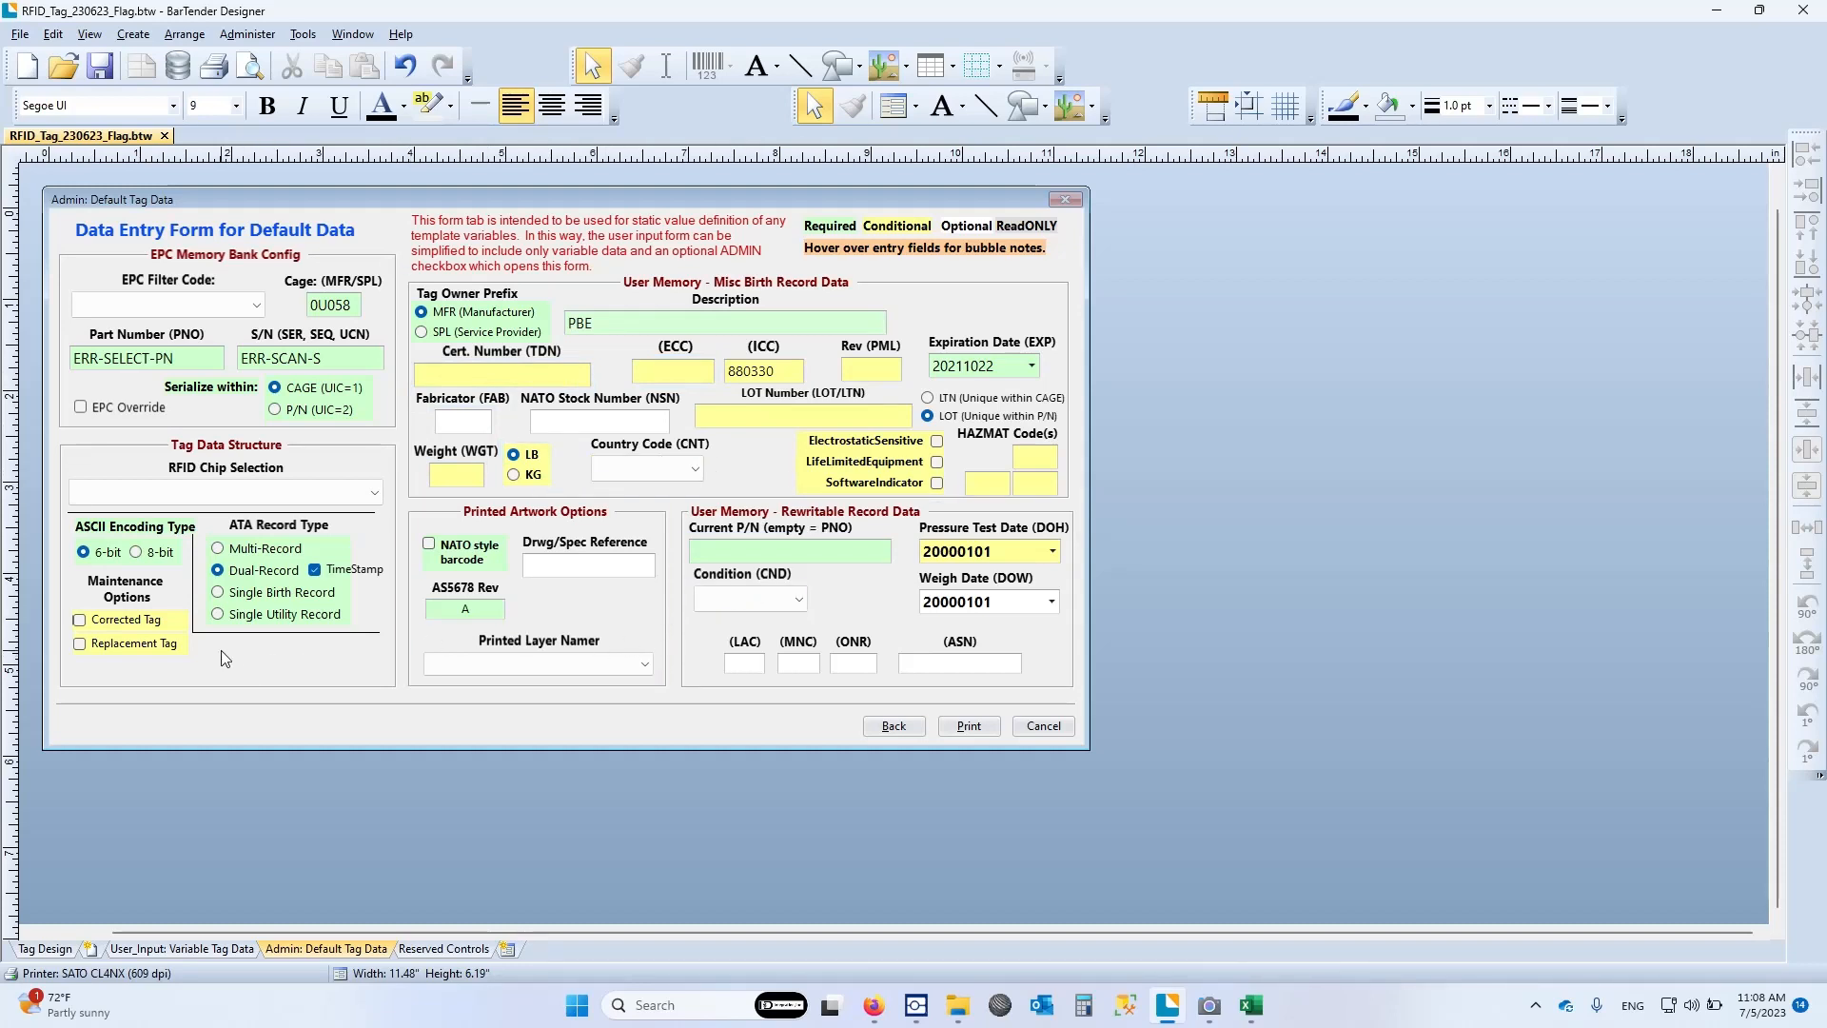
{"action": "mouse_move", "coordinate": [288, 585]}
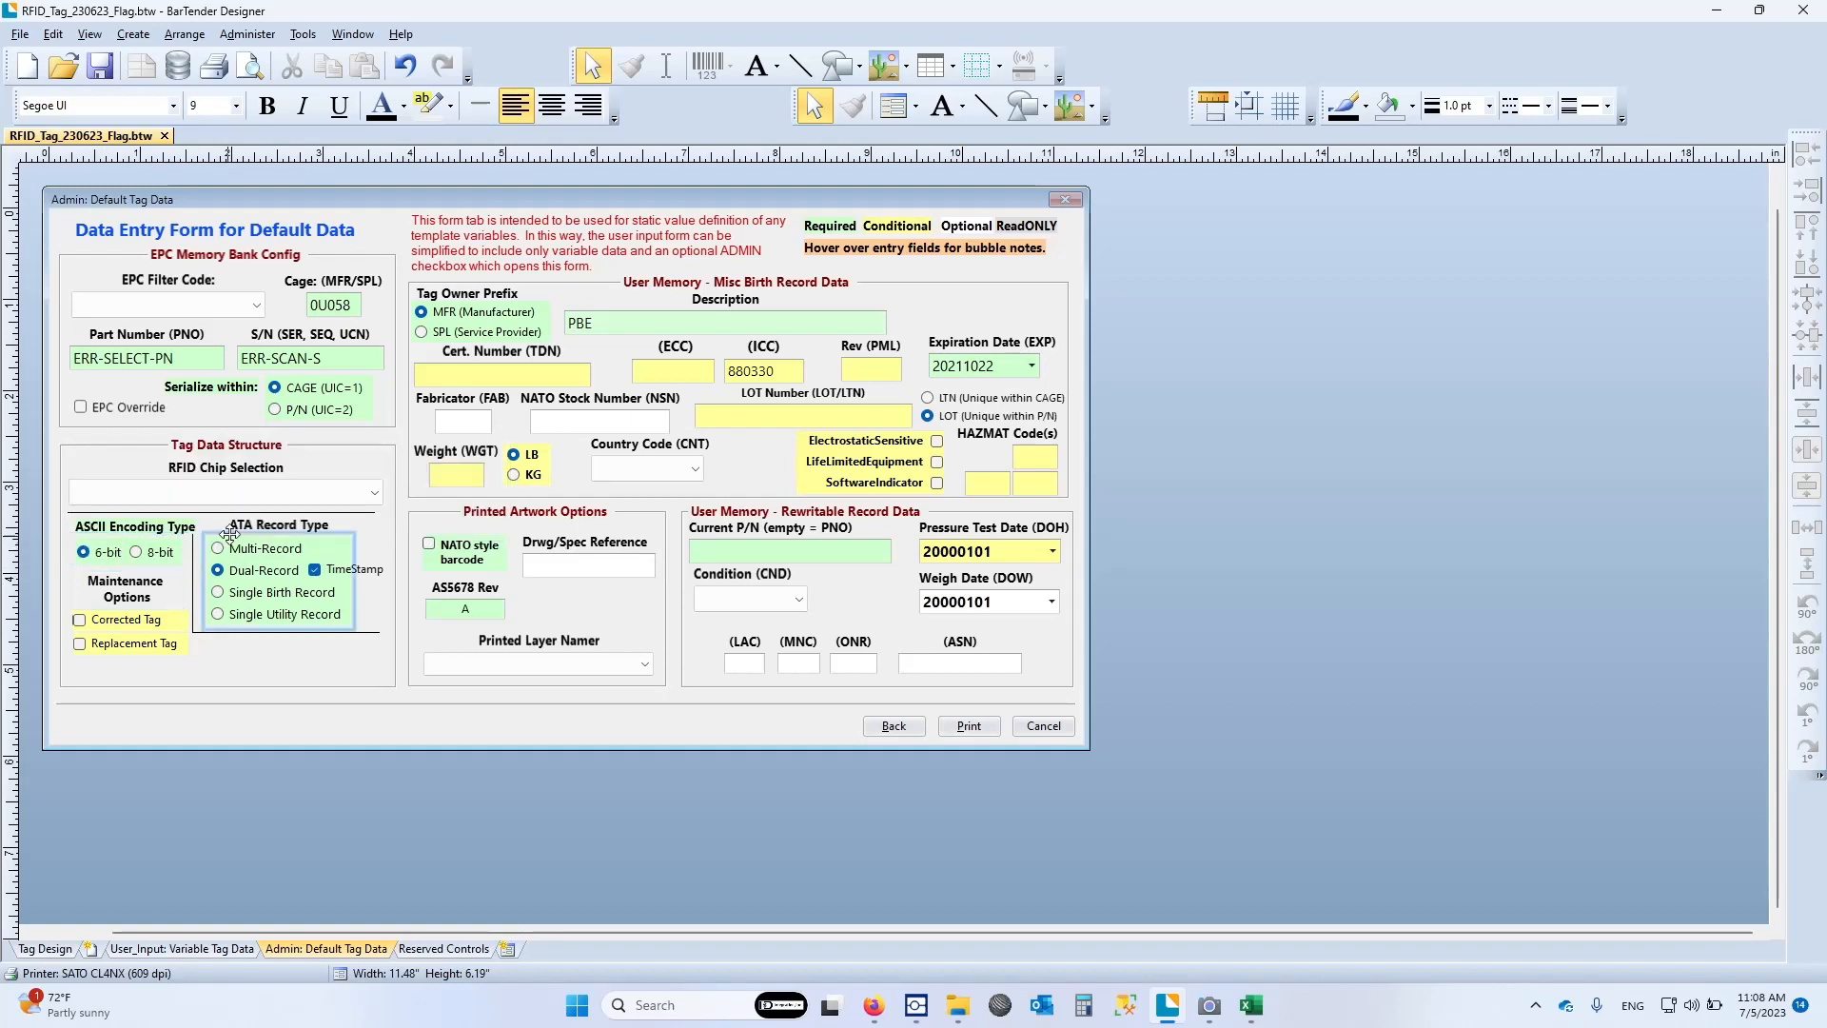
{"action": "mouse_move", "coordinate": [472, 555]}
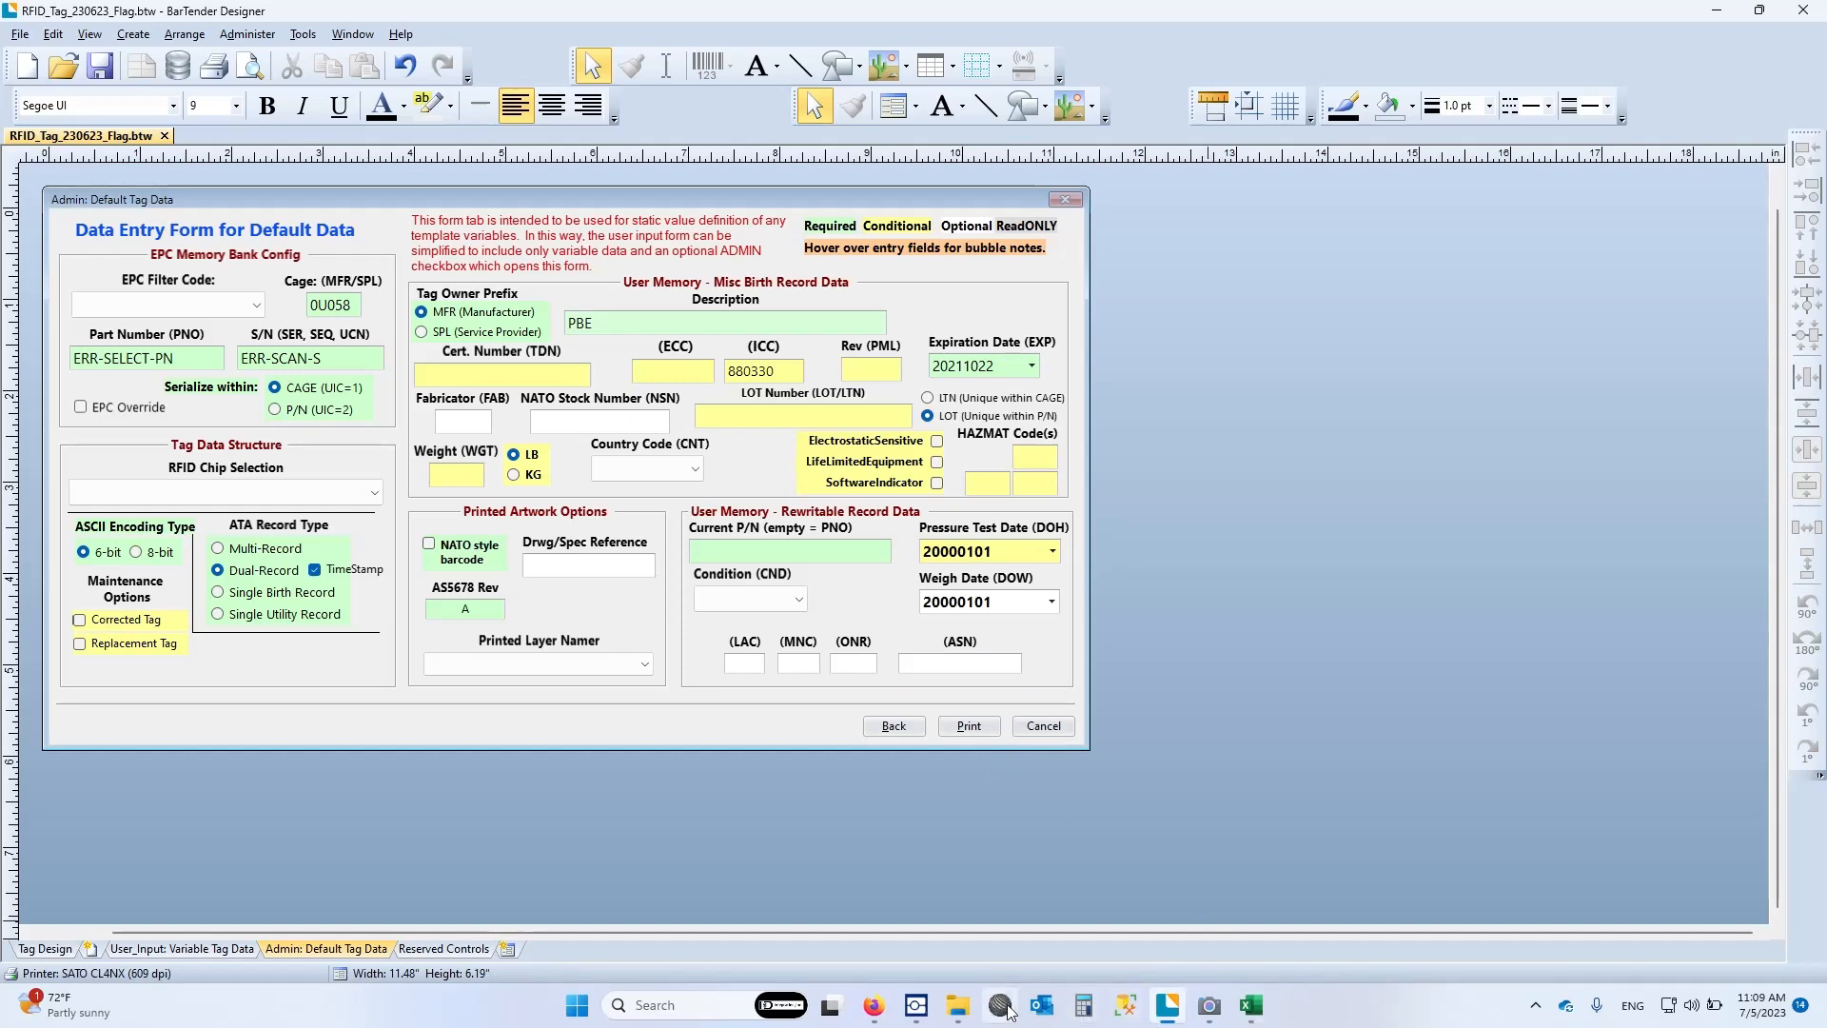
Switch back to Brady ATA Tag Assistant and move its window toward the middle of the screen, over the tag data form
{"action": "left_click", "coordinate": [915, 1005]}
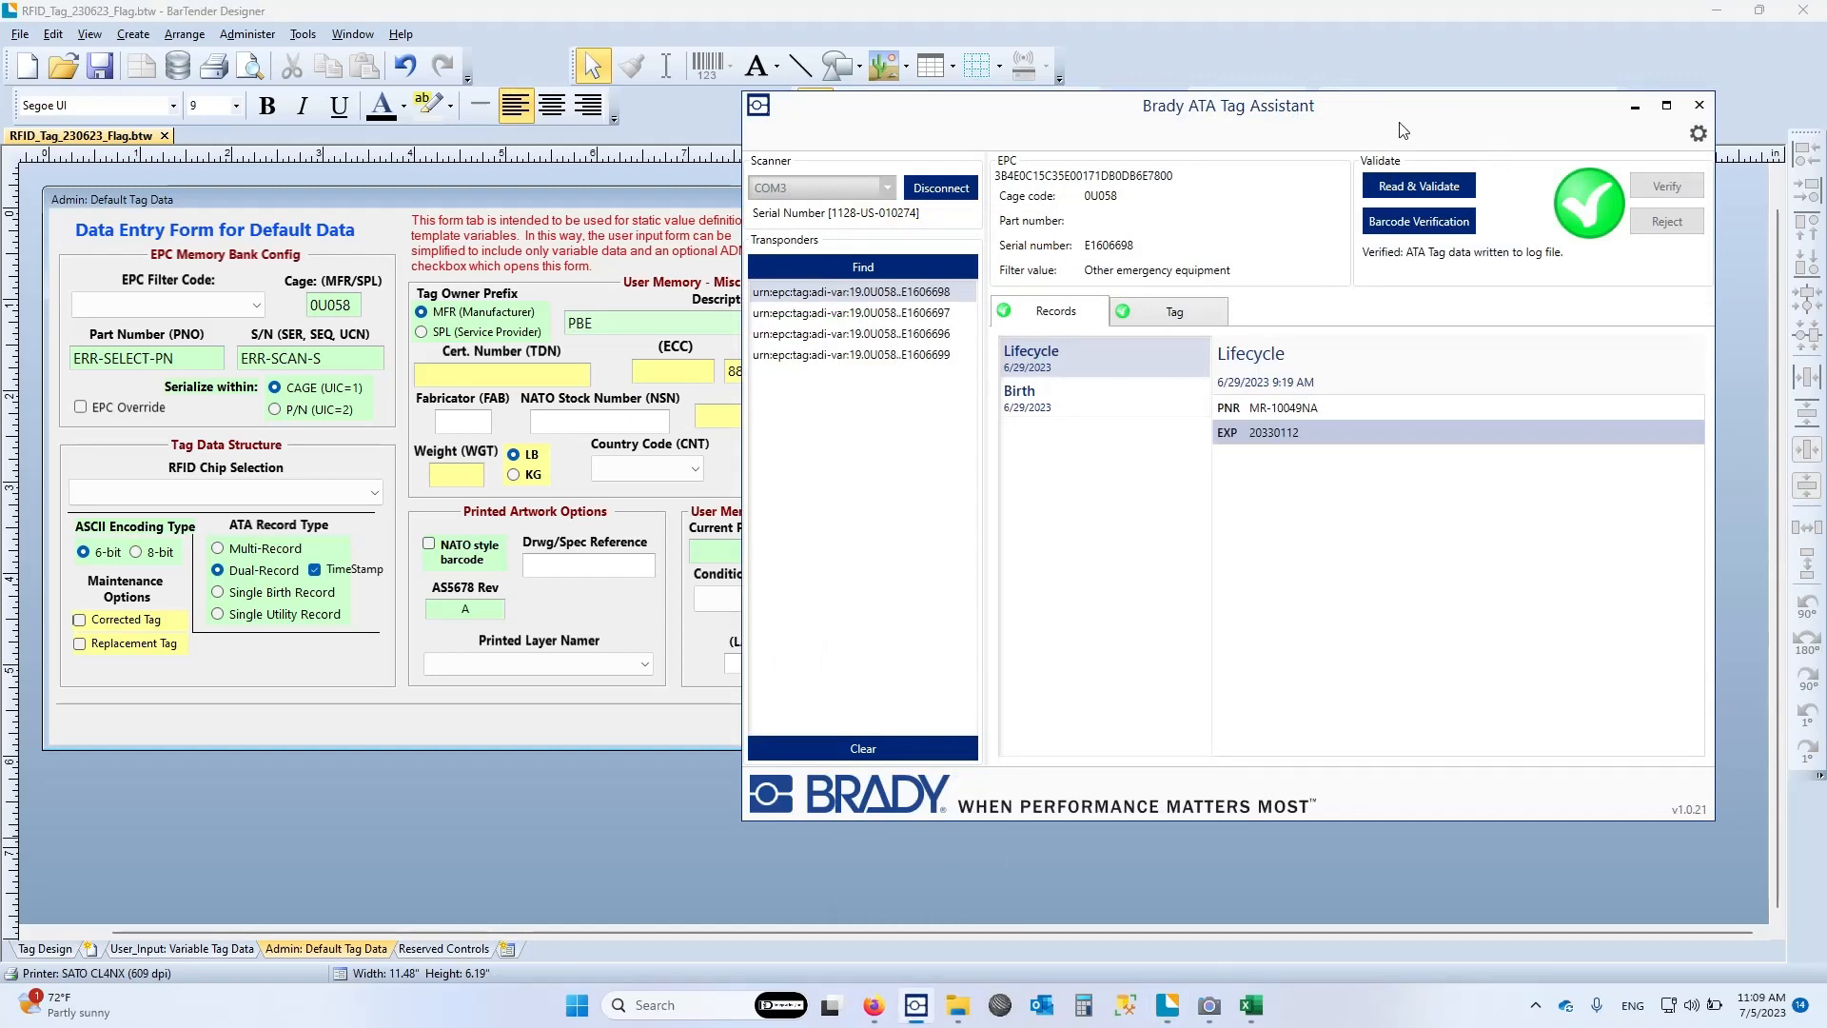
{"action": "left_click_drag", "start_coordinate": [1397, 123], "coordinate": [1126, 65]}
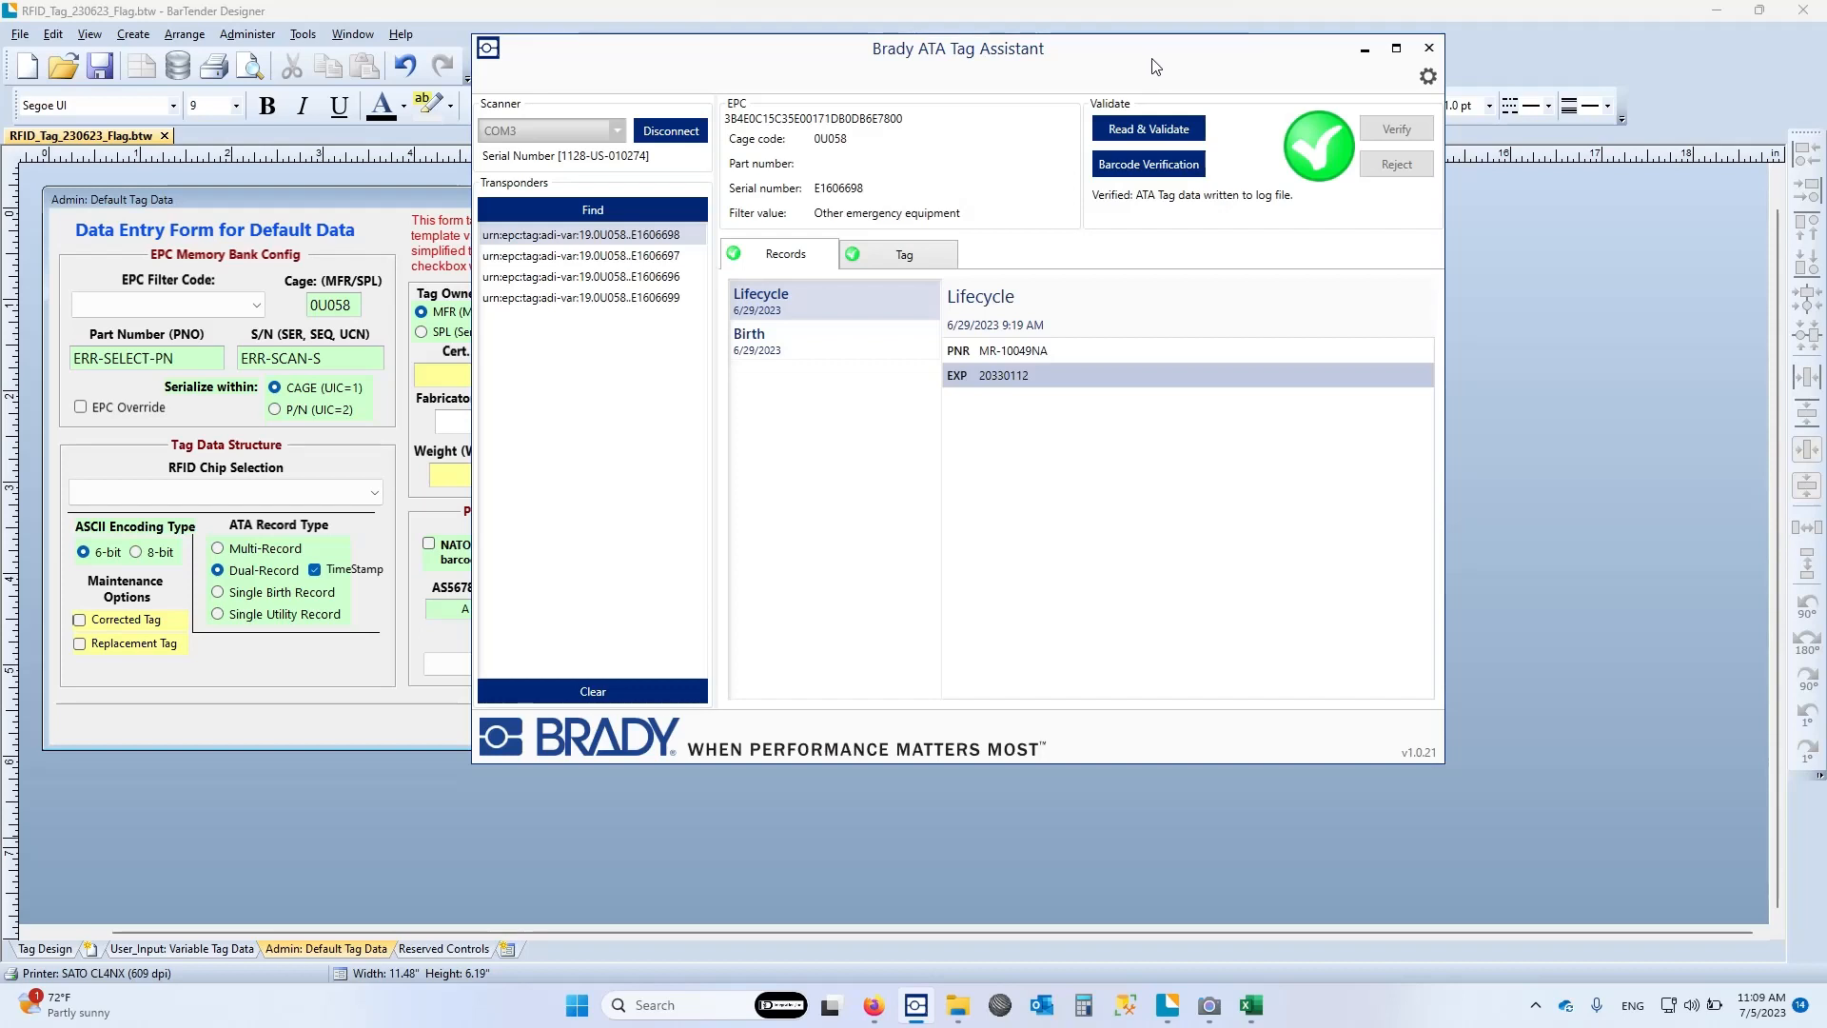